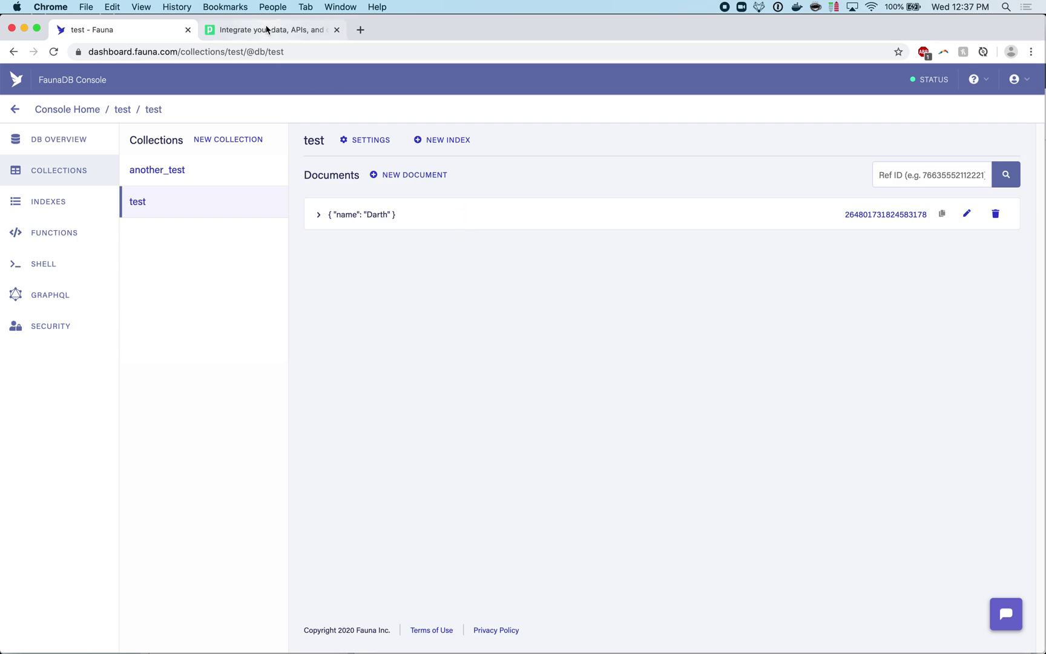
- Delete the only document in the test collection of the FaunaDB console
{"action": "left_click", "coordinate": [267, 30]}
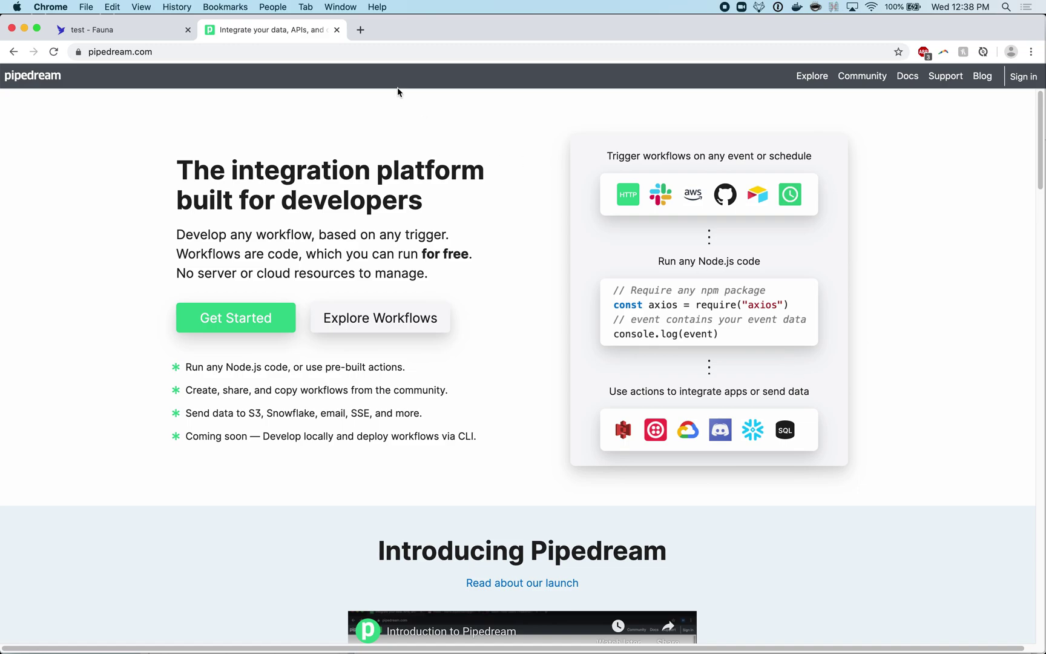
{"action": "left_click", "coordinate": [108, 30]}
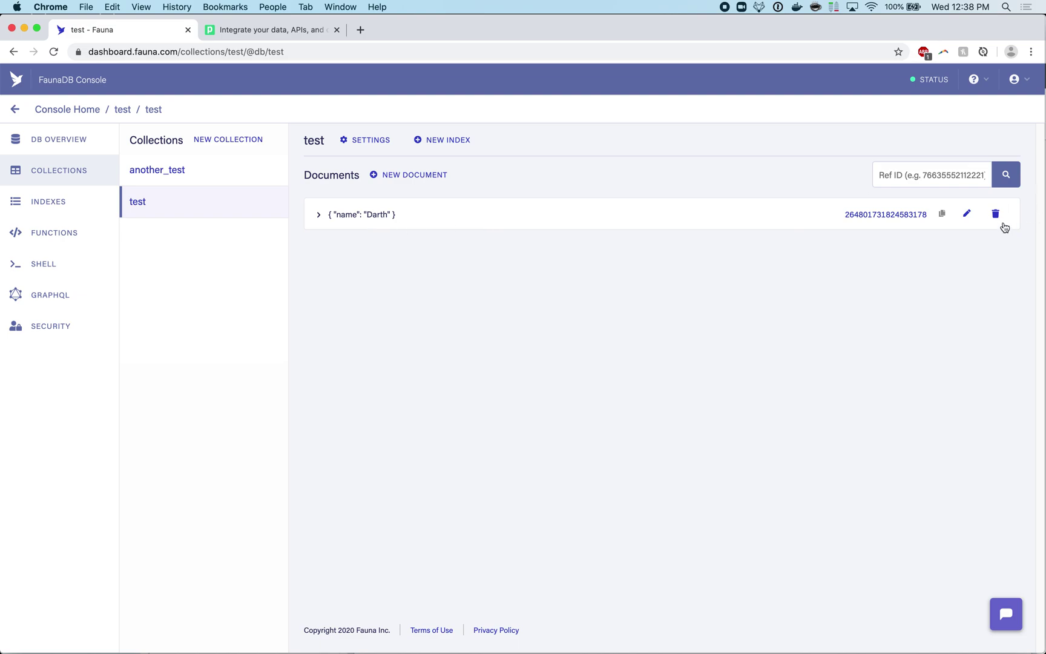
{"action": "left_click", "coordinate": [1001, 222]}
{"action": "left_click", "coordinate": [637, 124]}
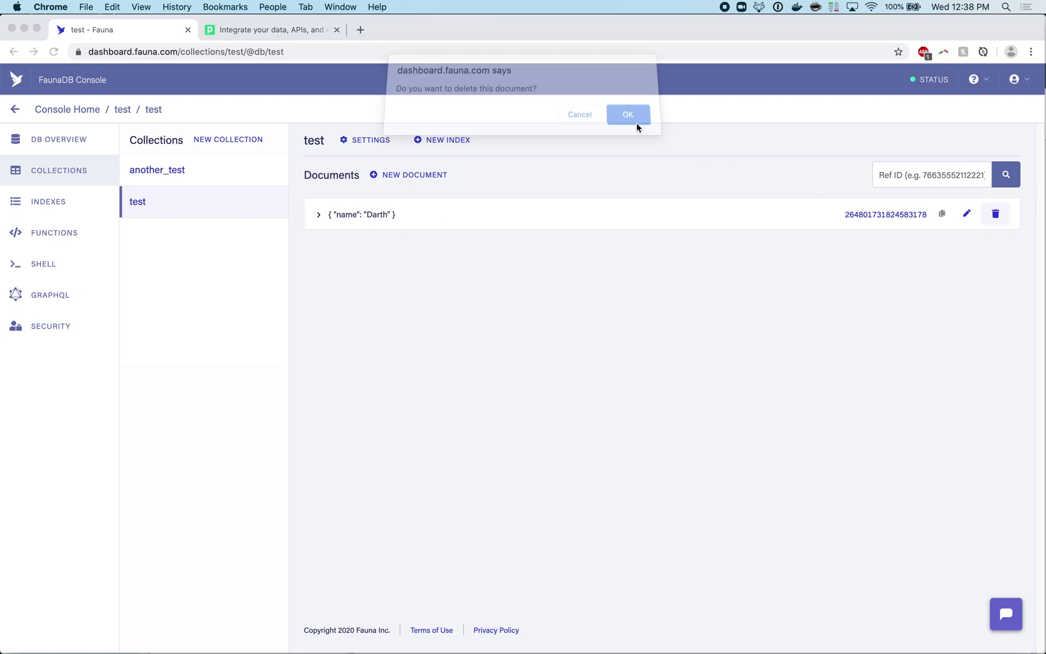
- Switch to the Pipedream sources window, run the changes-to-collection source immediately, and inspect the emitted event with its integration options
{"action": "key", "text": "super+grave"}
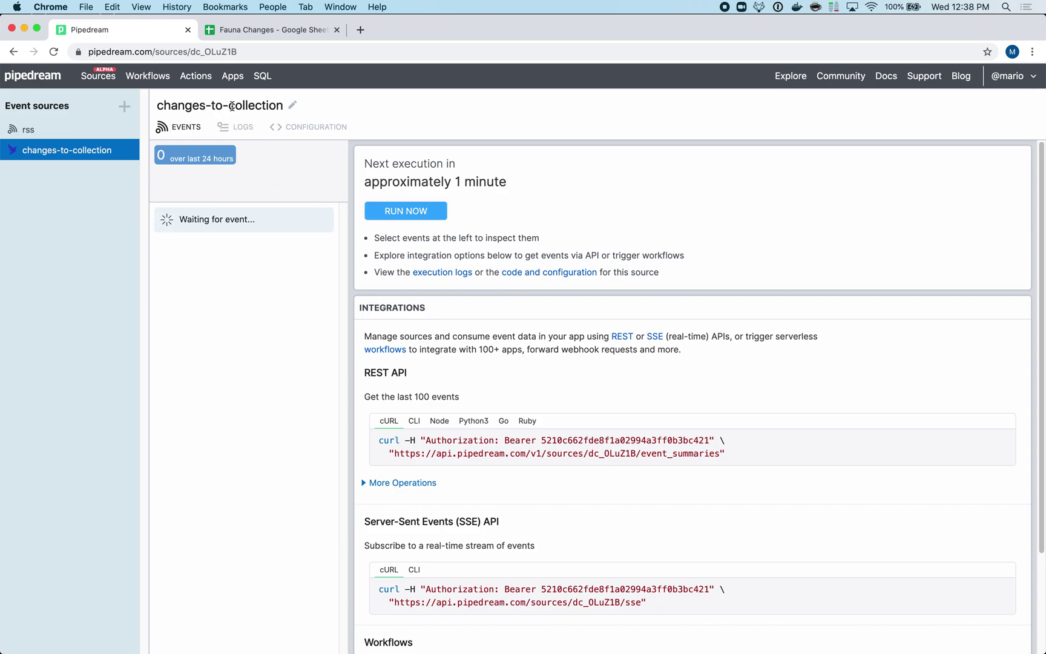
{"action": "left_click", "coordinate": [405, 213]}
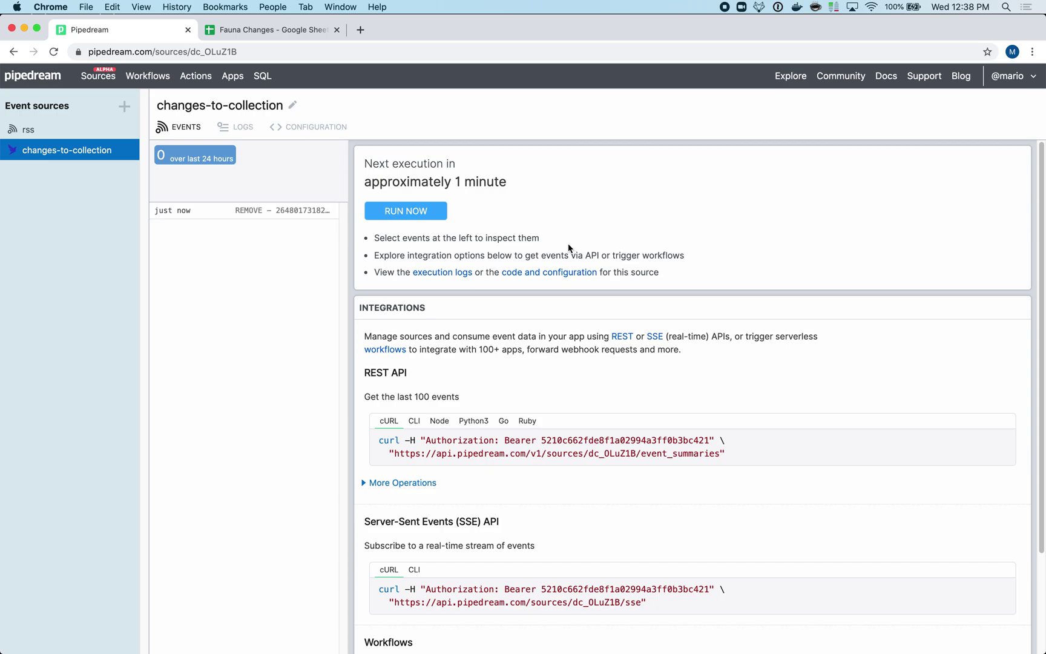
{"action": "left_click", "coordinate": [257, 212]}
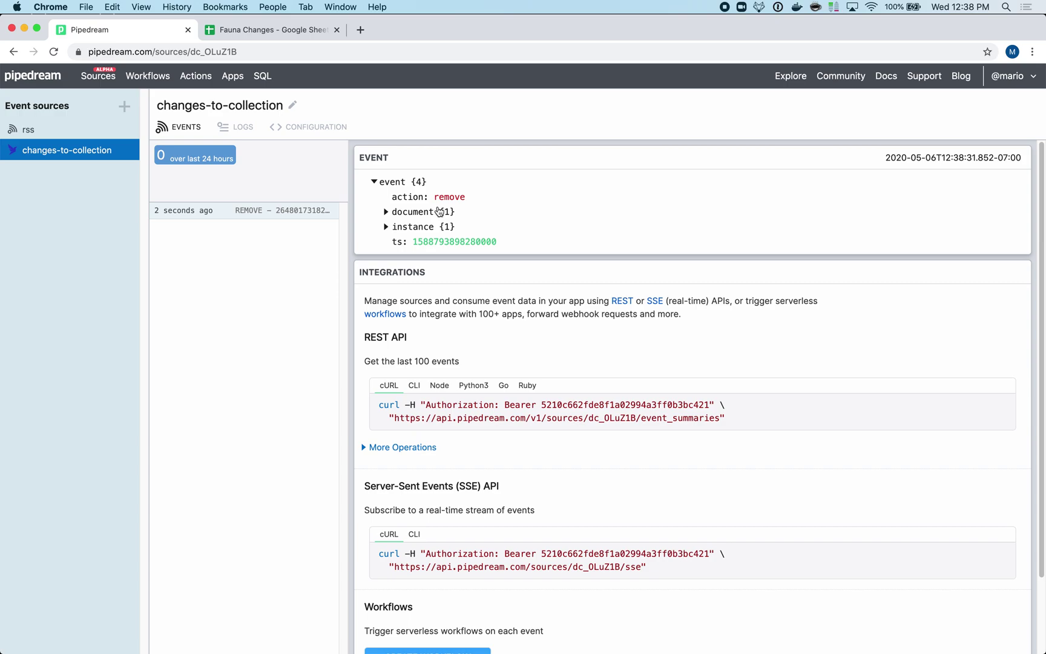
{"action": "left_click", "coordinate": [279, 213]}
{"action": "scroll", "coordinate": [506, 372], "scroll_direction": "down", "scroll_amount": 1}
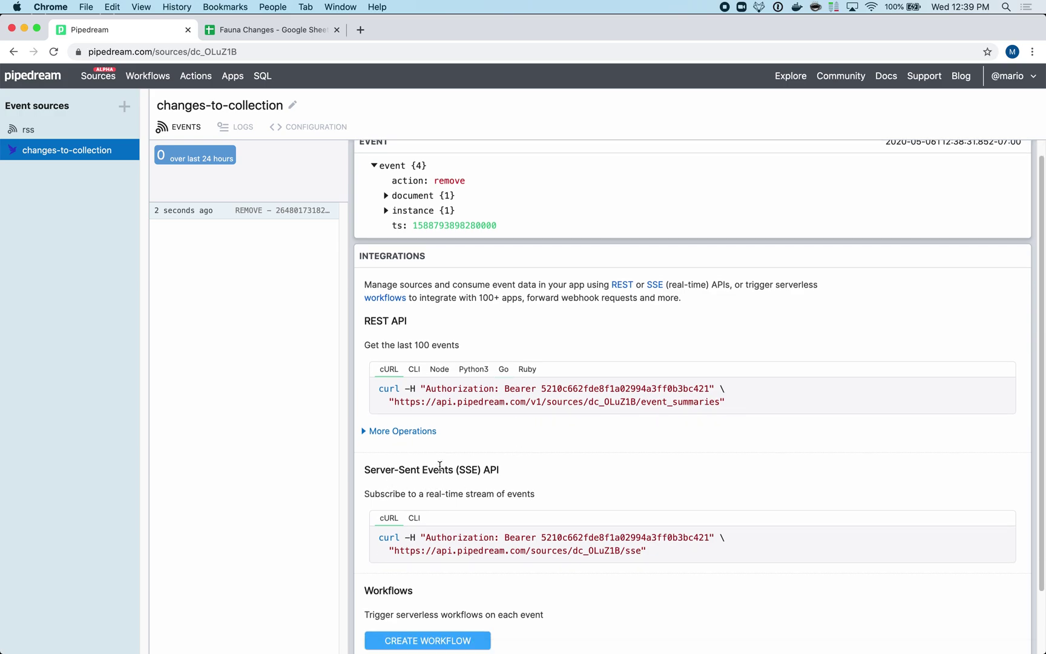
{"action": "scroll", "coordinate": [513, 466], "scroll_direction": "down", "scroll_amount": 1}
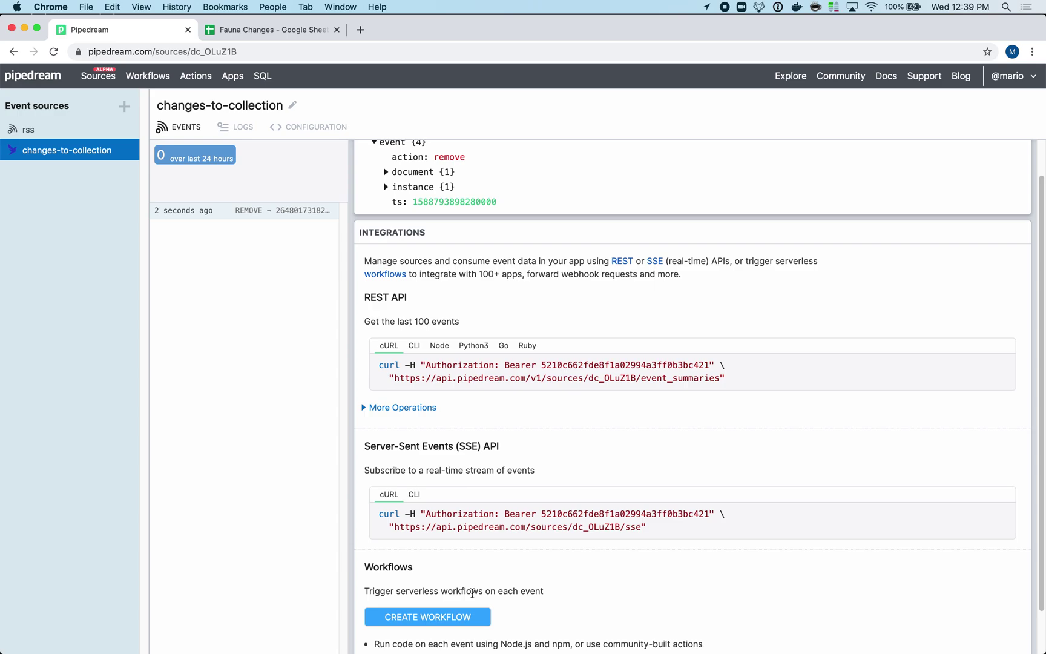
{"action": "scroll", "coordinate": [472, 593], "scroll_direction": "up", "scroll_amount": 1}
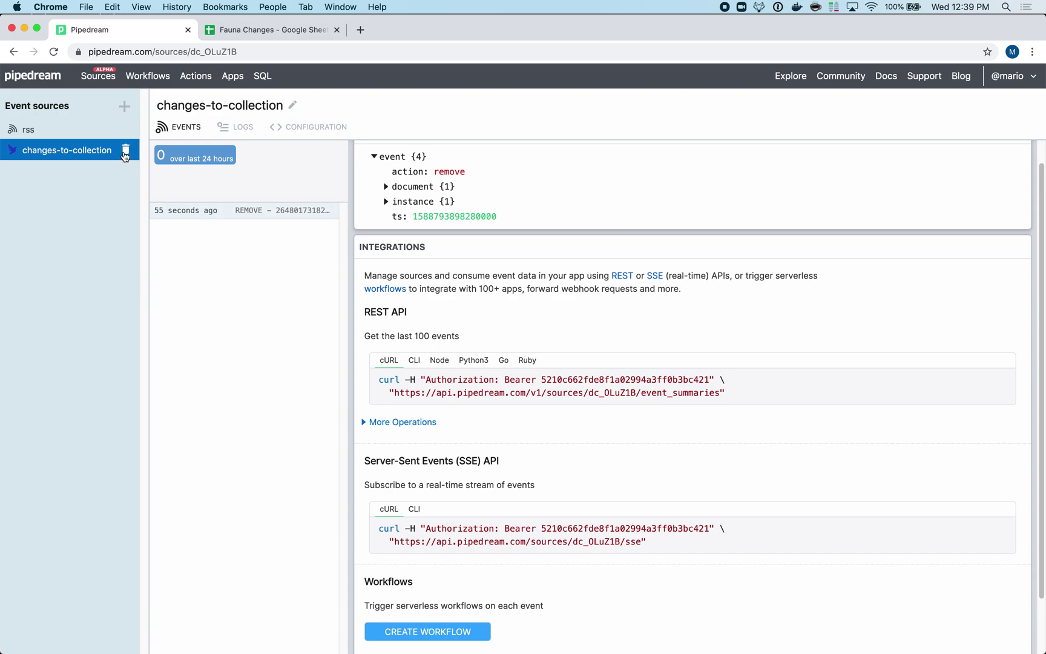
- Delete the changes-to-collection event source and sign out of Pipedream
{"action": "left_click", "coordinate": [125, 149]}
{"action": "left_click", "coordinate": [629, 141]}
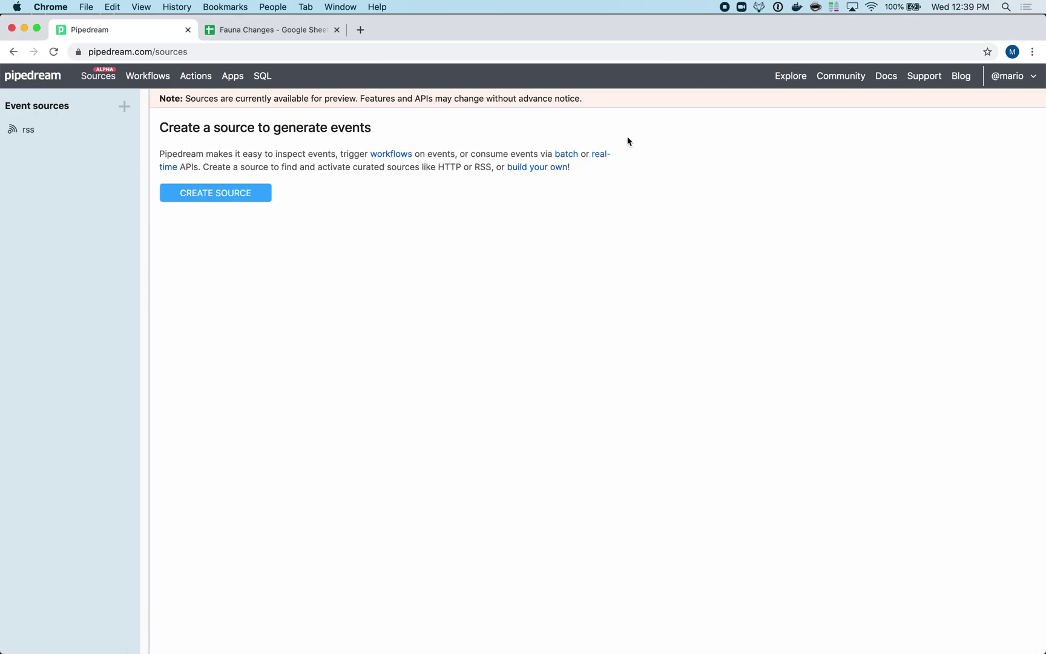
{"action": "left_click", "coordinate": [1036, 79]}
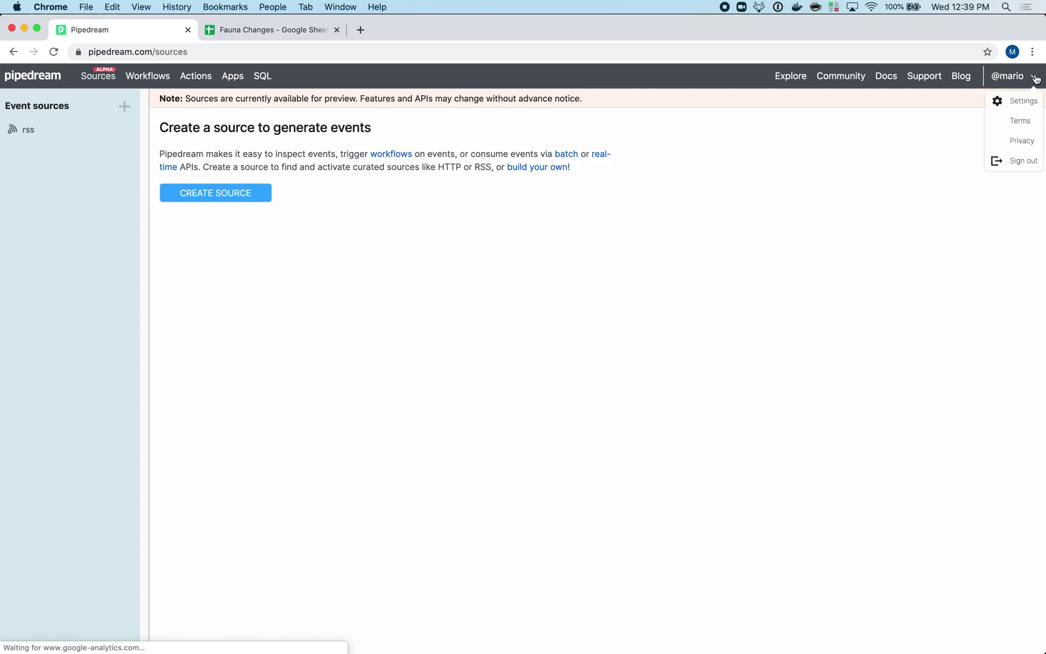
{"action": "left_click", "coordinate": [1001, 162]}
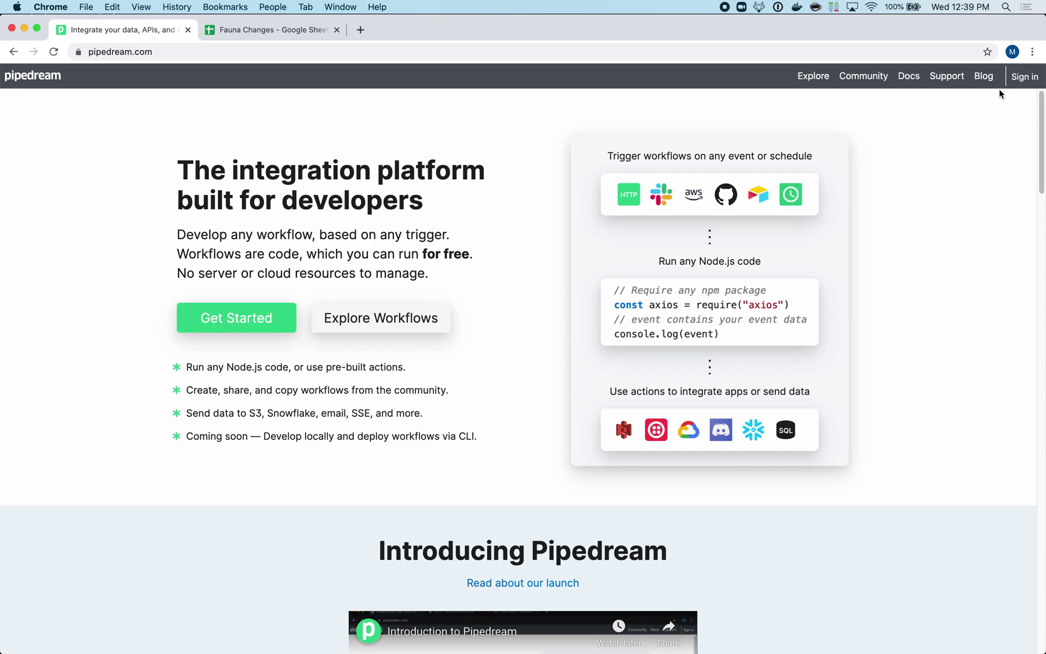
- Sign in to Pipedream with the existing Google account
{"action": "left_click", "coordinate": [1023, 77]}
{"action": "left_click", "coordinate": [533, 380]}
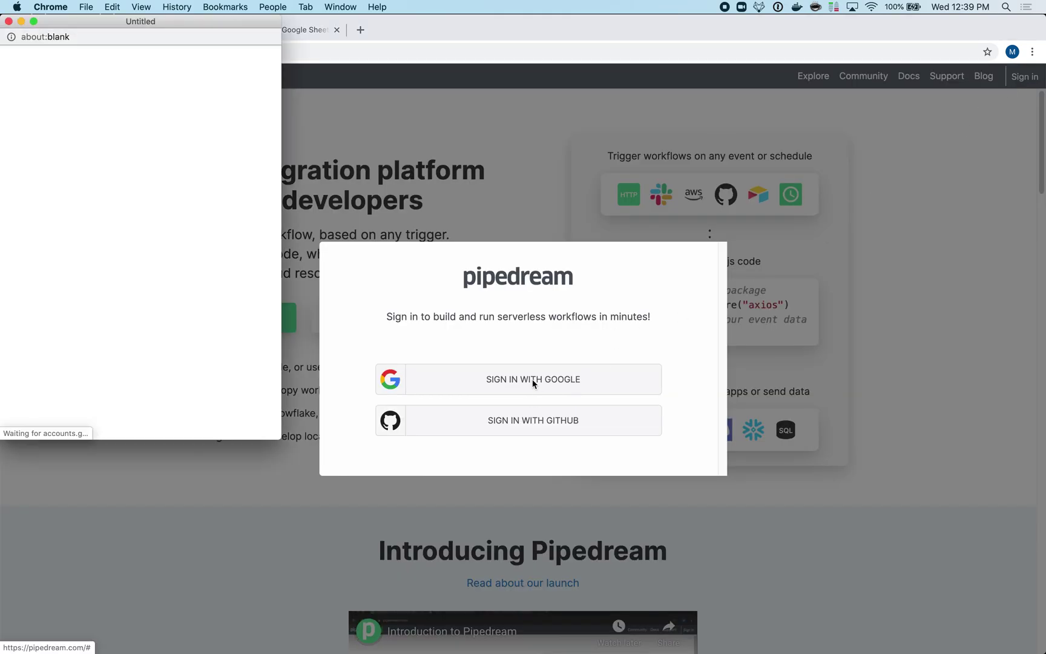
{"action": "left_click", "coordinate": [90, 175]}
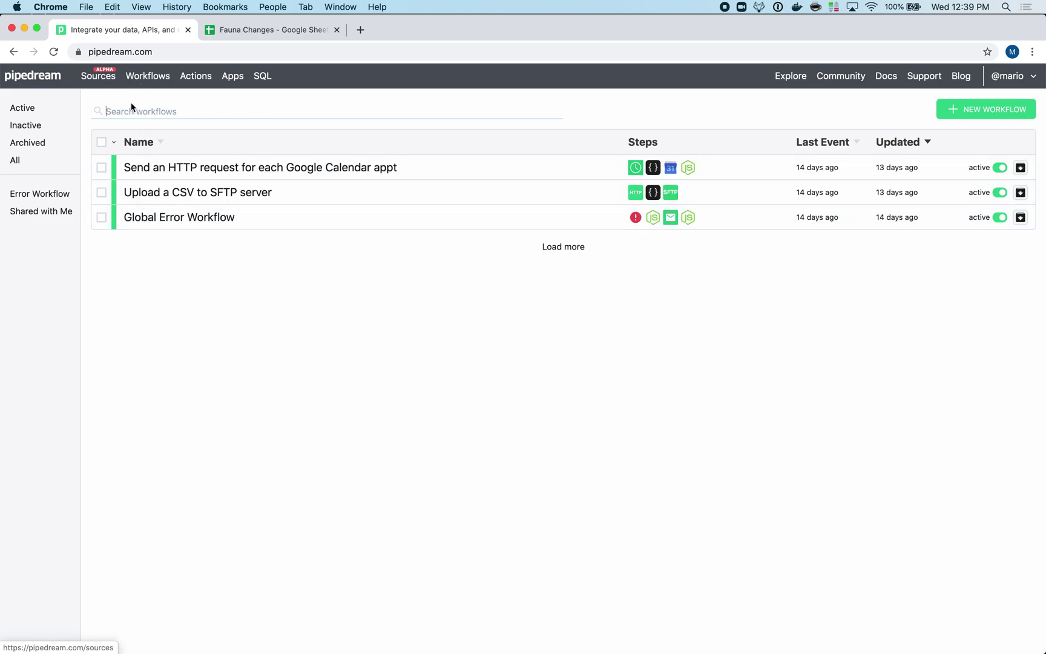
- Start a new event source from the faunadb changes-to-collection component, with its timer set to every 5 minutes
{"action": "left_click", "coordinate": [108, 79]}
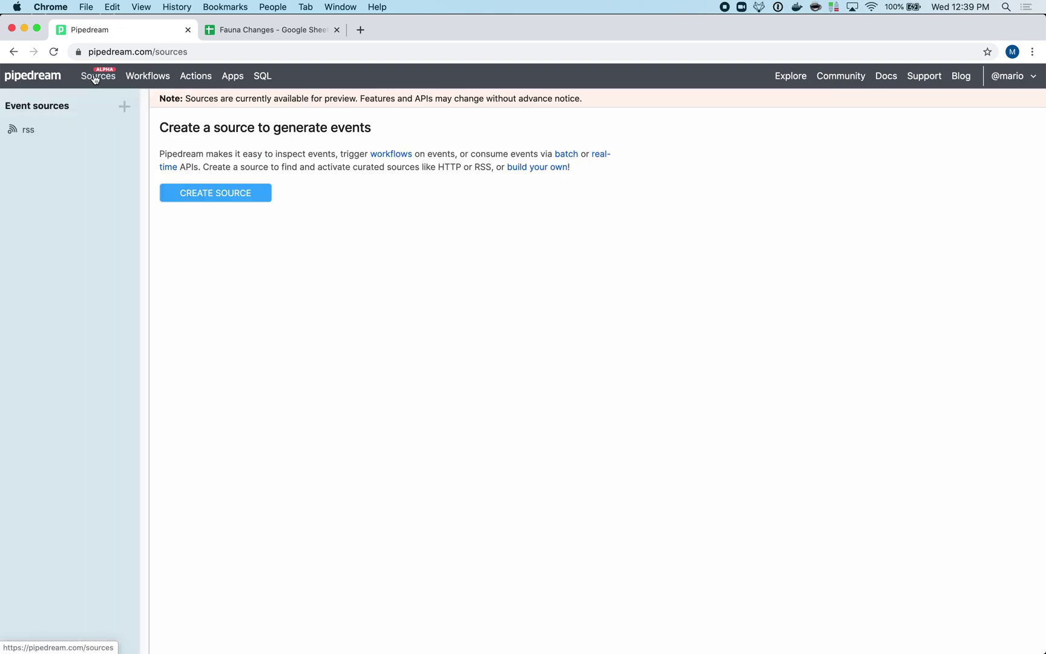
{"action": "left_click", "coordinate": [198, 195]}
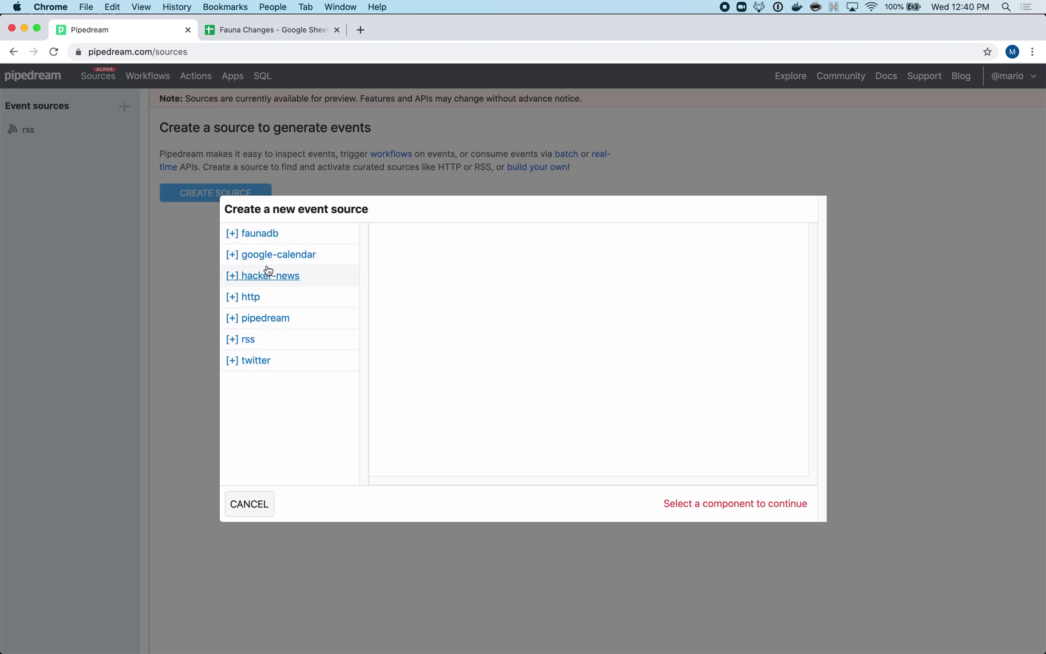
{"action": "left_click", "coordinate": [269, 238]}
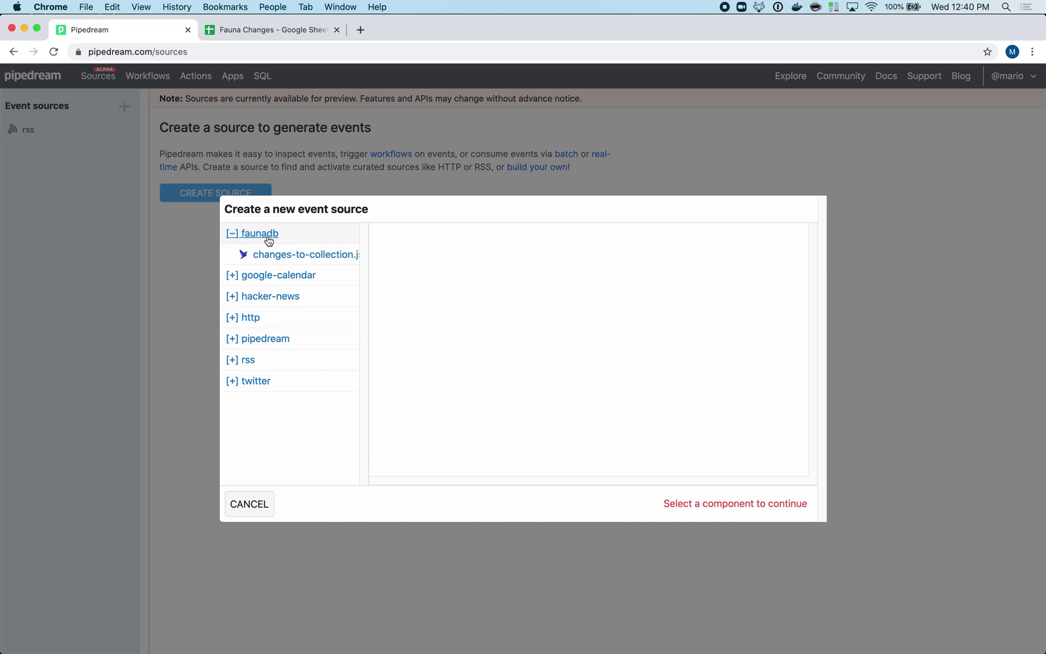
{"action": "left_click", "coordinate": [279, 259]}
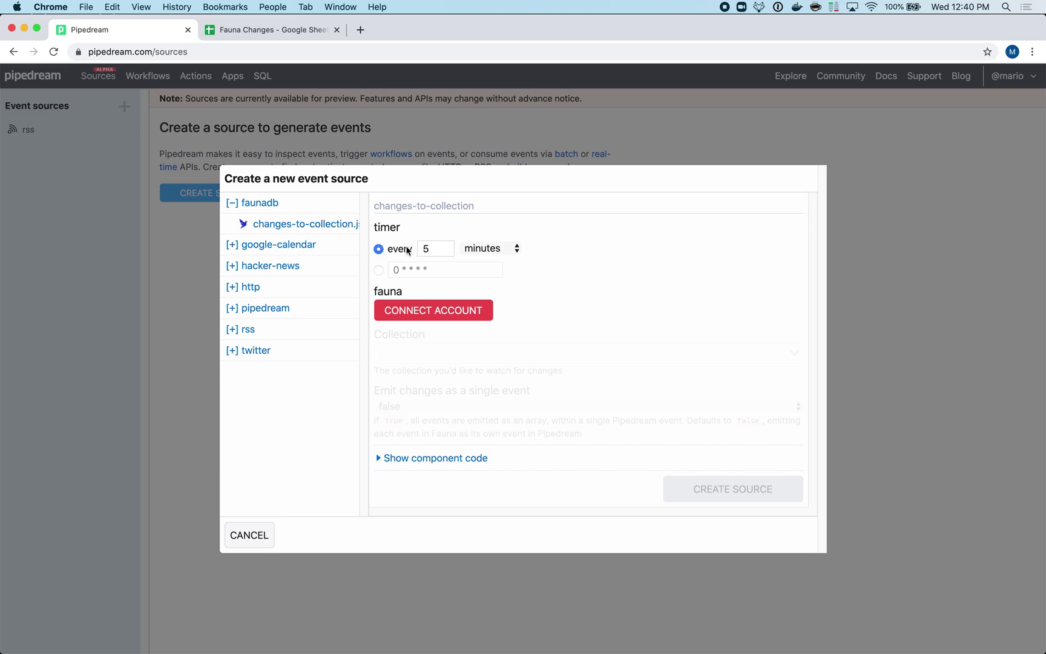
{"action": "left_click", "coordinate": [378, 270]}
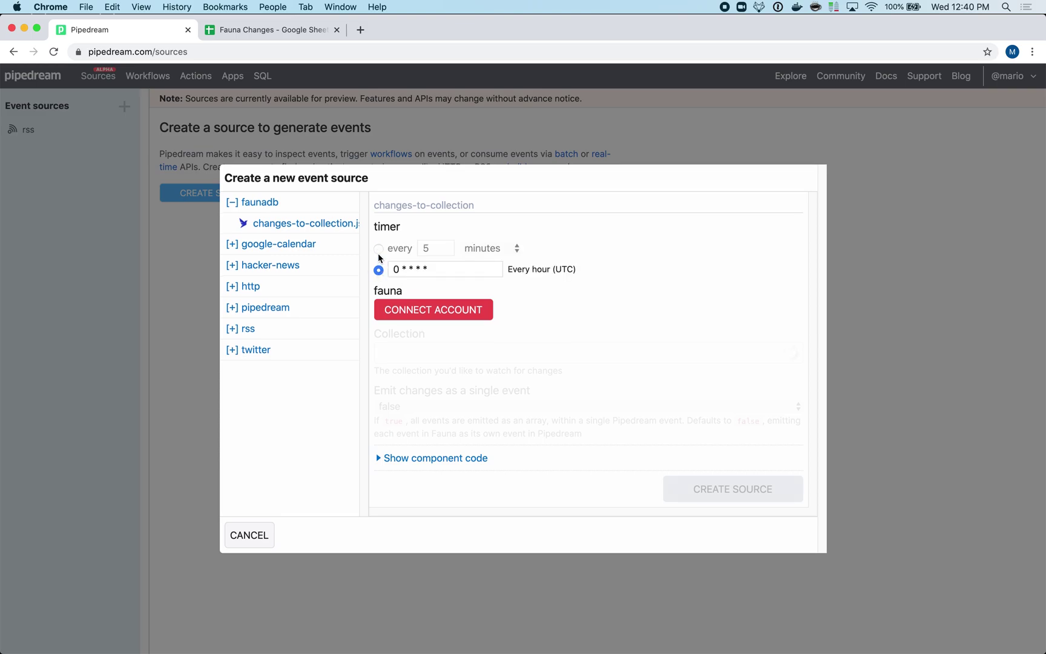
{"action": "left_click", "coordinate": [378, 249]}
- Link the Pipedream Demo FaunaDB connection to the source and choose test as the collection to watch
{"action": "left_click", "coordinate": [455, 310]}
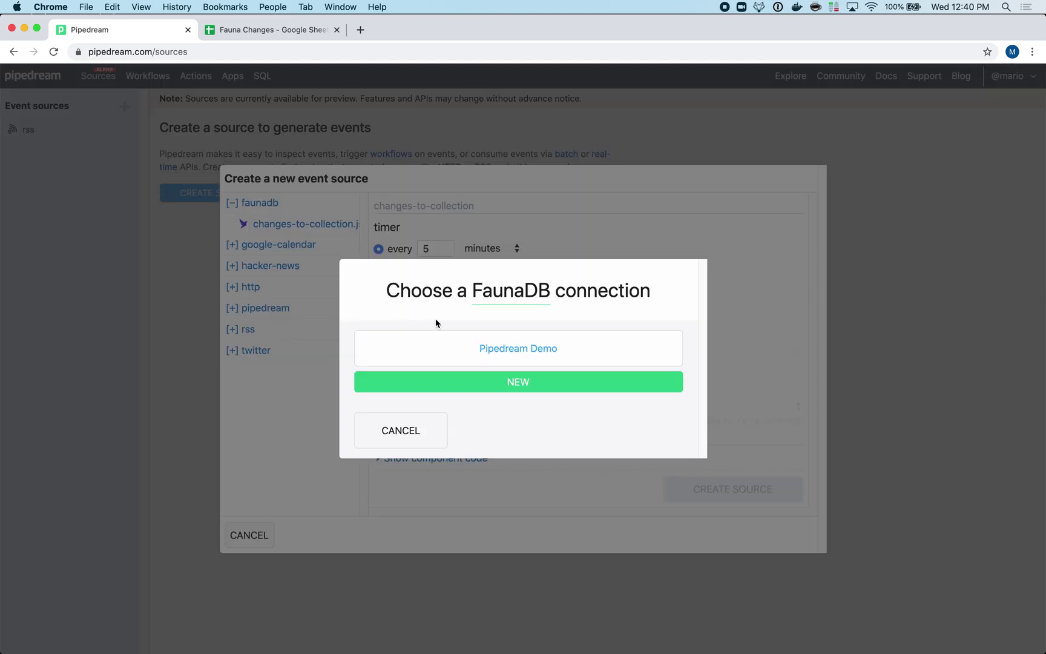
{"action": "left_click", "coordinate": [492, 380]}
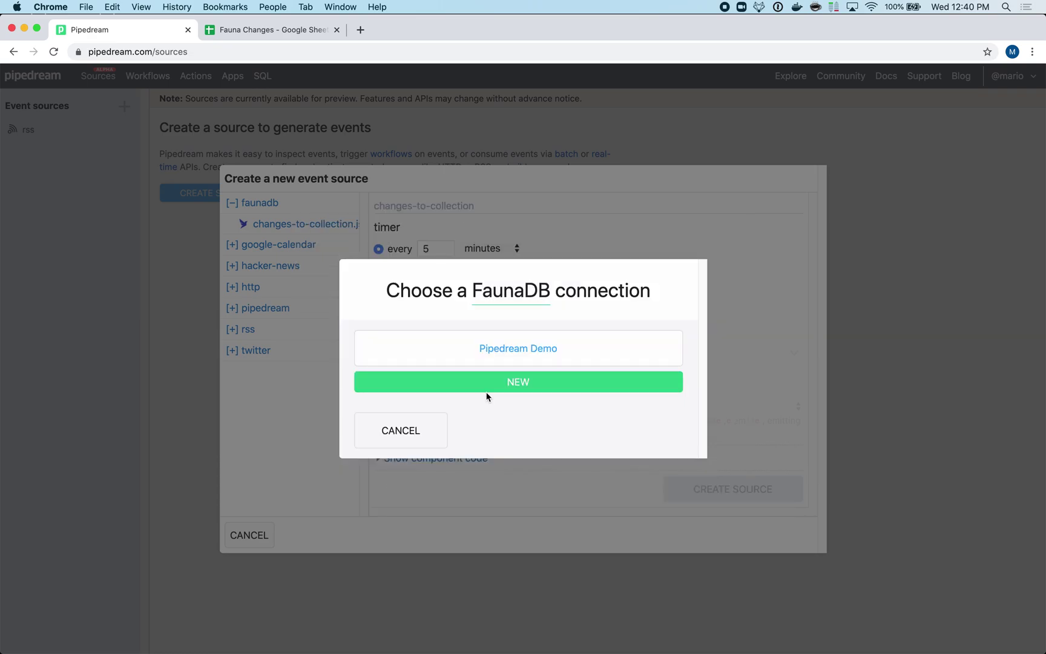
{"action": "left_click", "coordinate": [515, 359]}
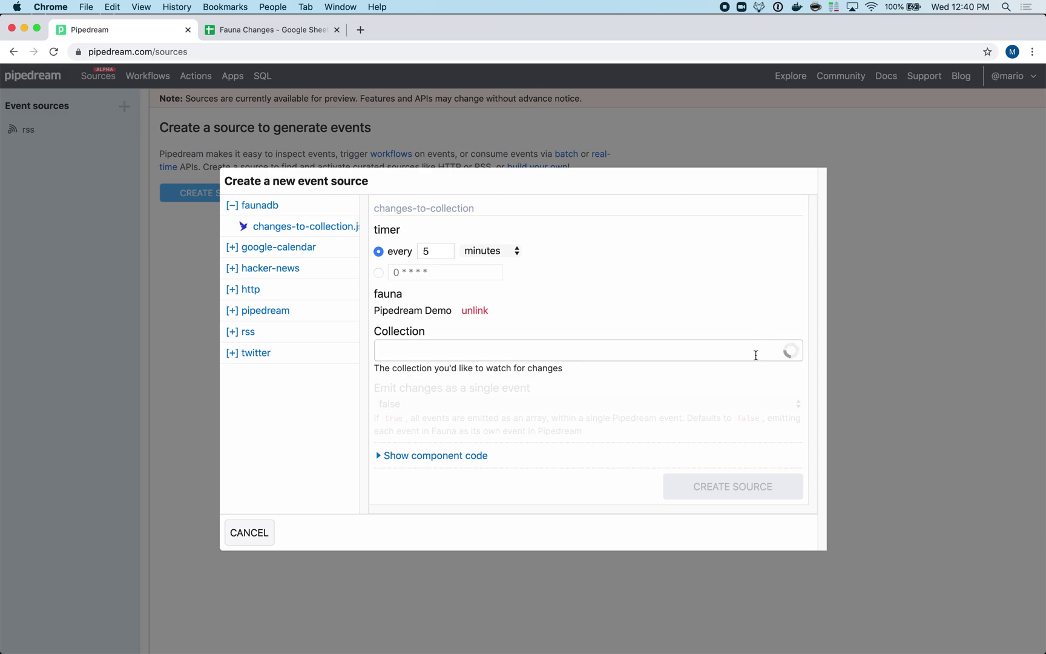
{"action": "left_click", "coordinate": [729, 345]}
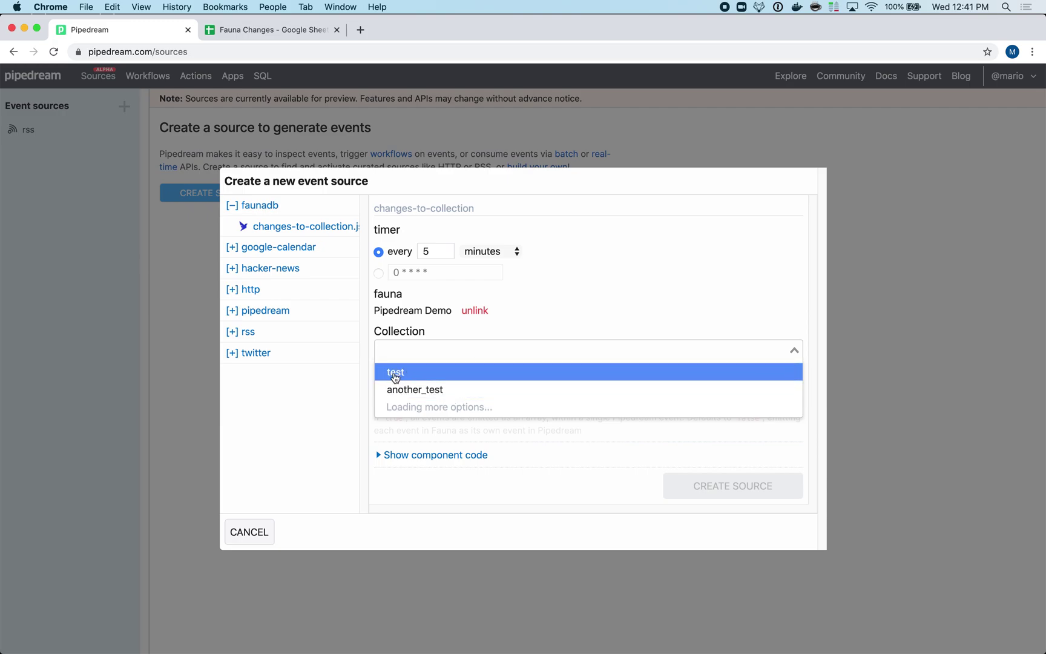
{"action": "left_click", "coordinate": [427, 373]}
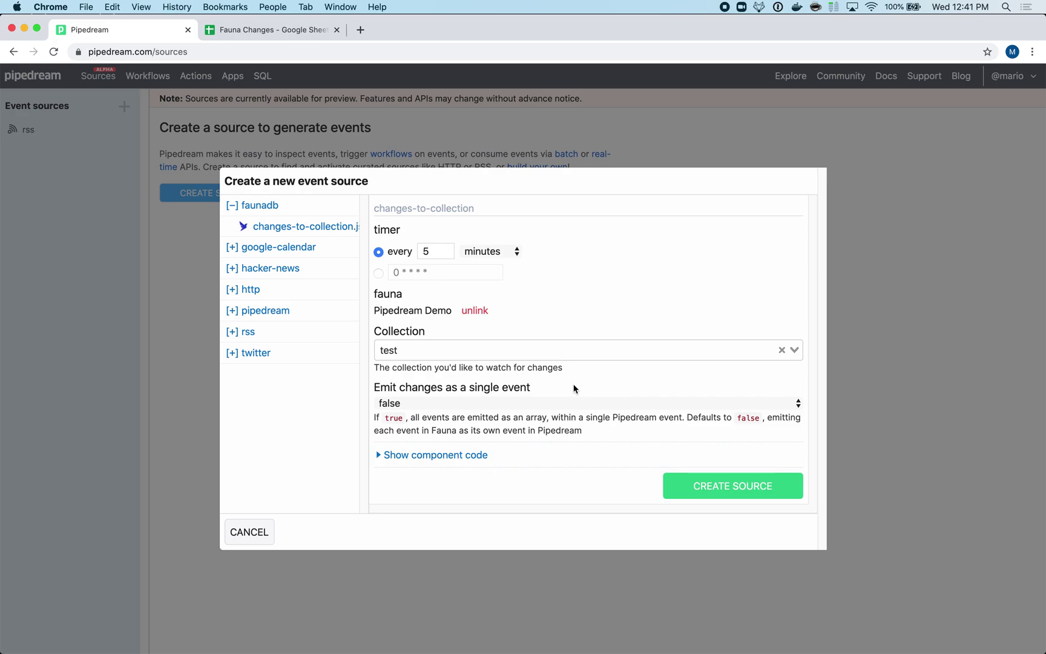
- Set "Emit changes as a single event" to false and create the source
{"action": "left_click", "coordinate": [573, 403]}
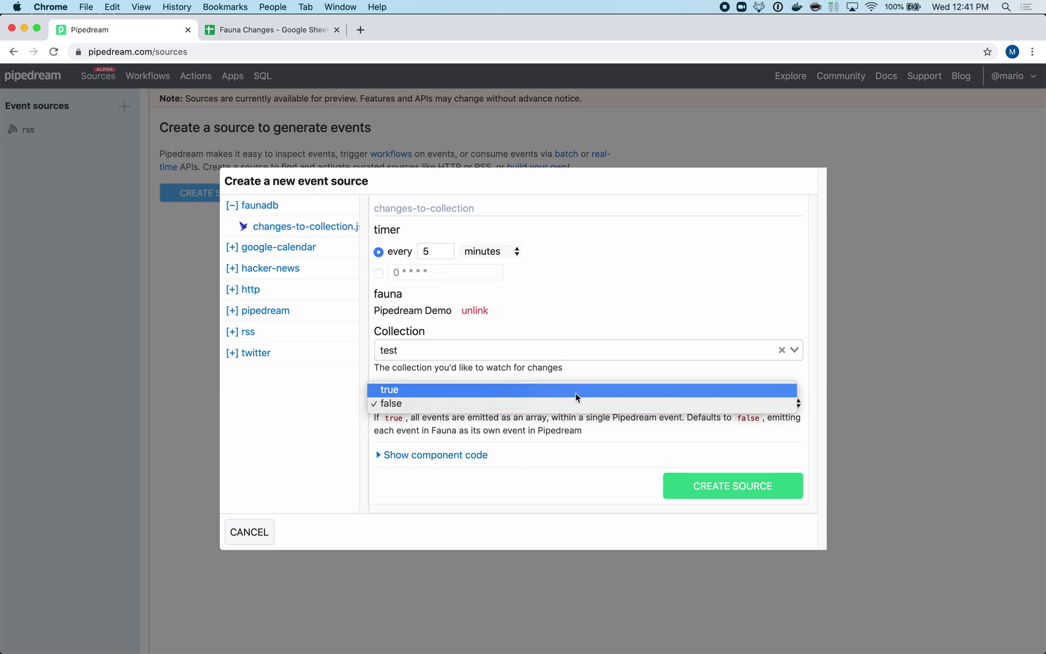
{"action": "left_click", "coordinate": [575, 393]}
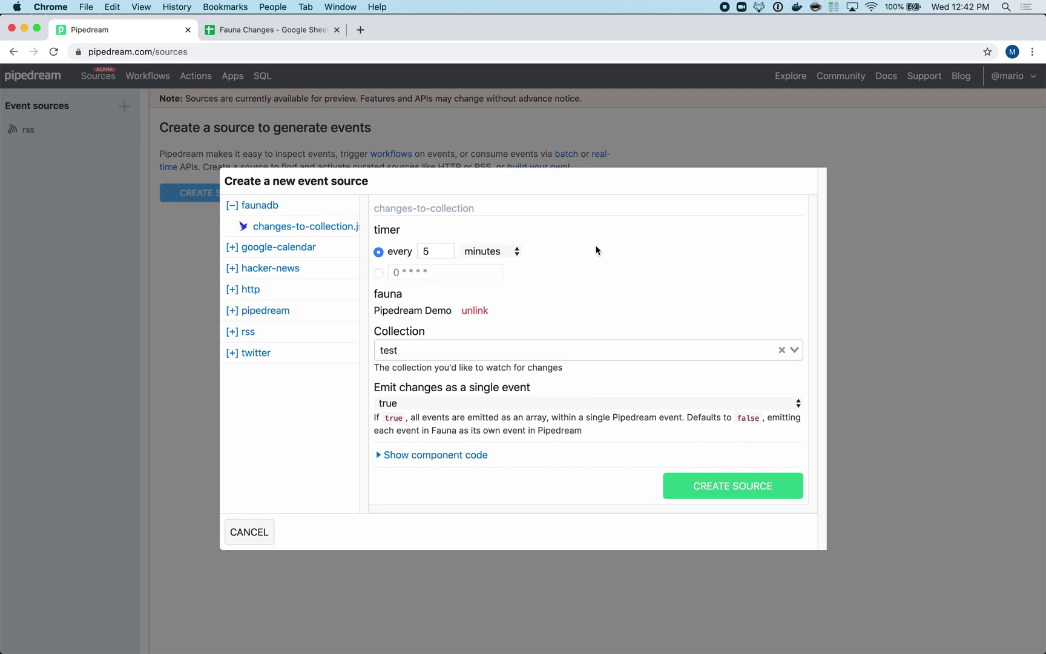
{"action": "left_click", "coordinate": [545, 403]}
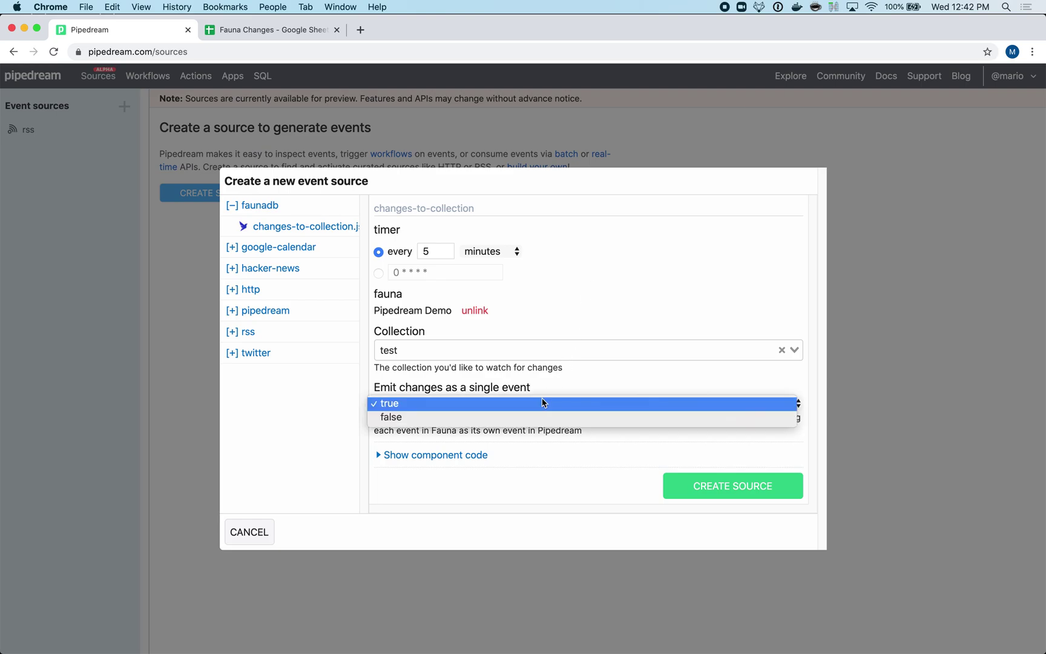
{"action": "left_click", "coordinate": [524, 418]}
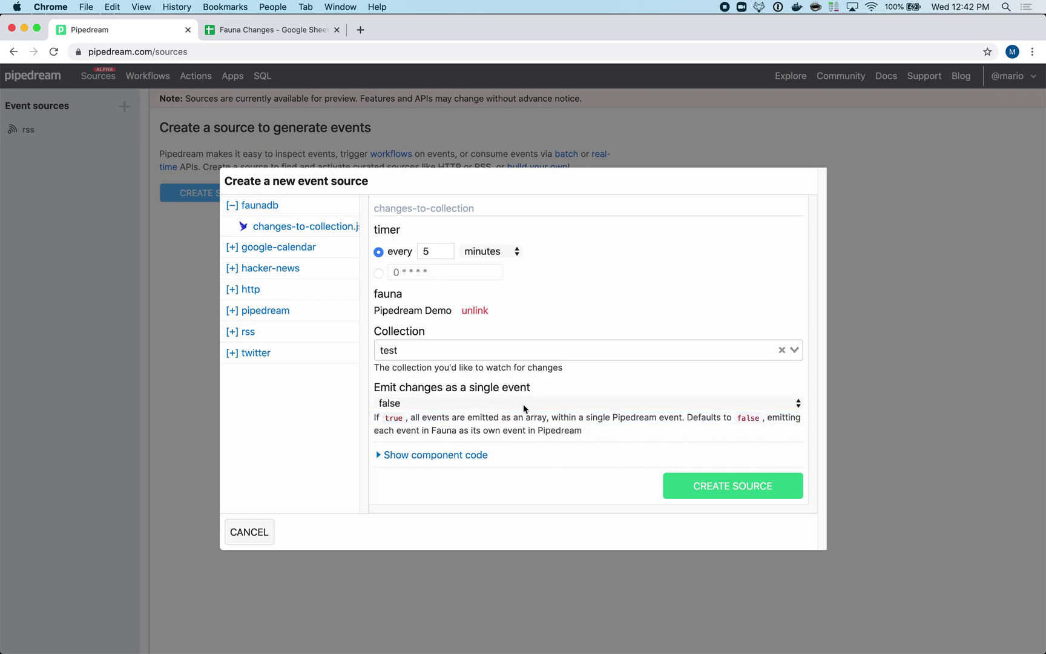
{"action": "left_click", "coordinate": [762, 484]}
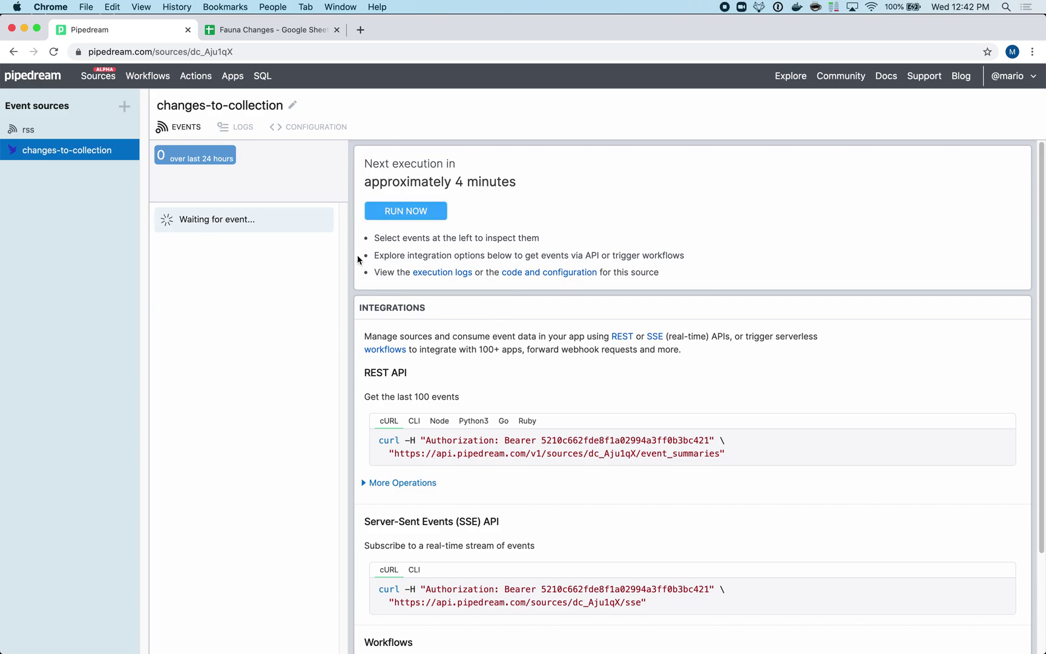
- Examine the authorization token and source URLs in the REST API and Server-Sent Events cURL commands
{"action": "double_click", "coordinate": [614, 441]}
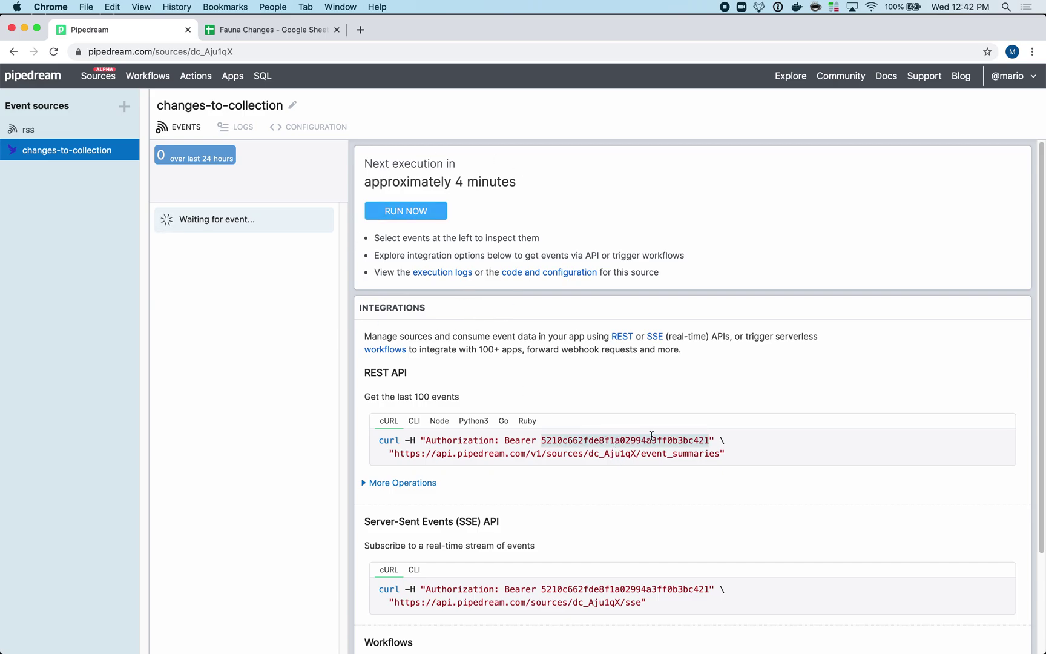
{"action": "left_click", "coordinate": [592, 372]}
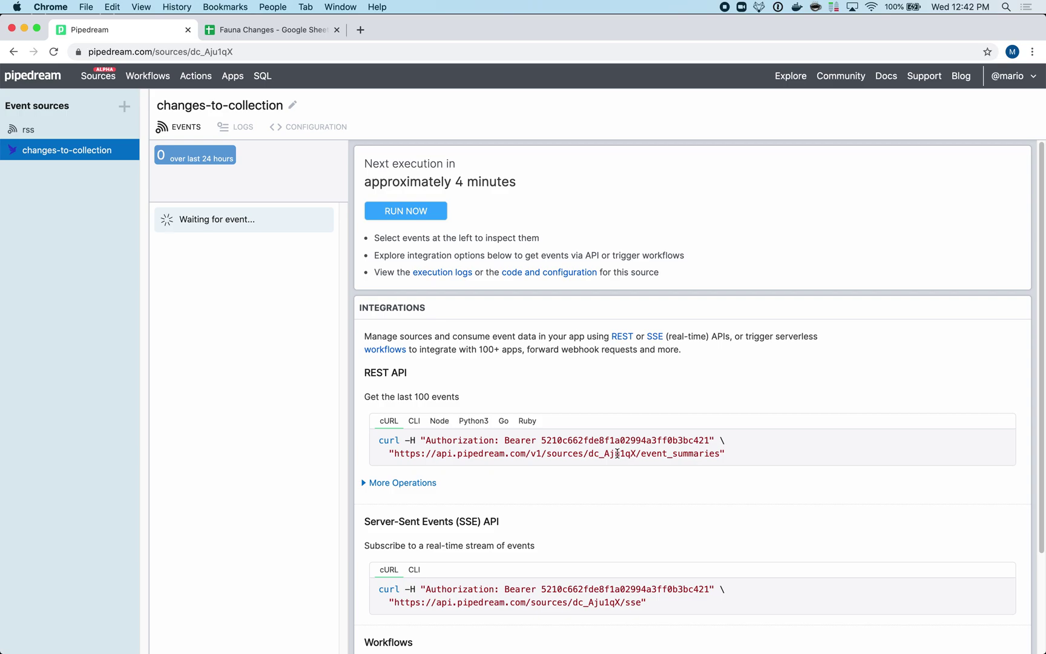
{"action": "scroll", "coordinate": [684, 478], "scroll_direction": "down", "scroll_amount": 3}
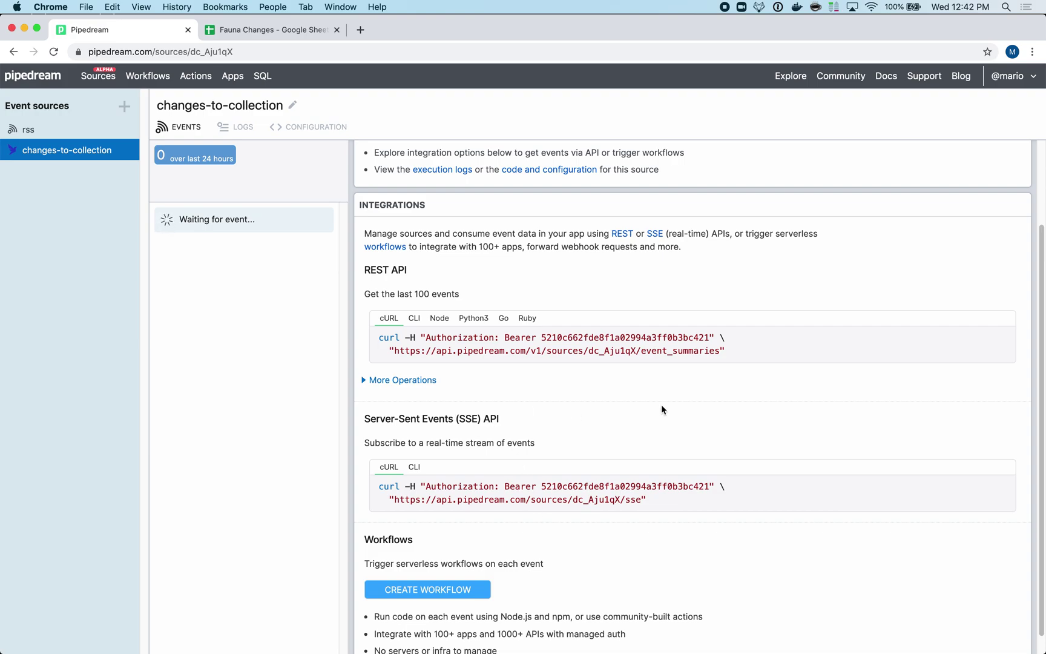
{"action": "double_click", "coordinate": [561, 487]}
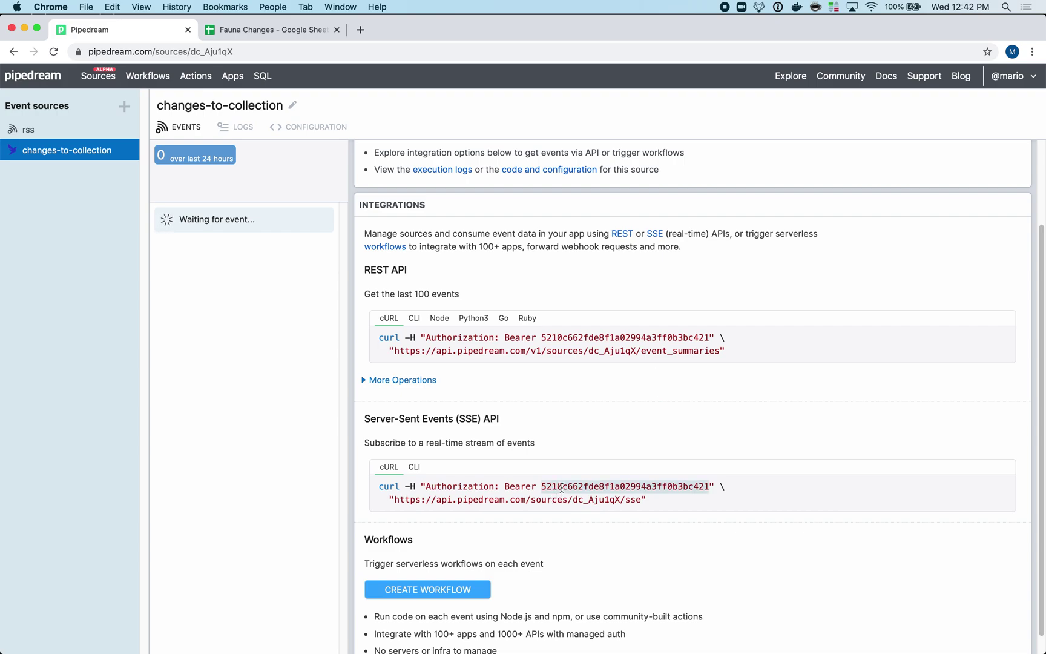
{"action": "left_click", "coordinate": [562, 487]}
{"action": "double_click", "coordinate": [594, 499]}
{"action": "left_click", "coordinate": [595, 500]}
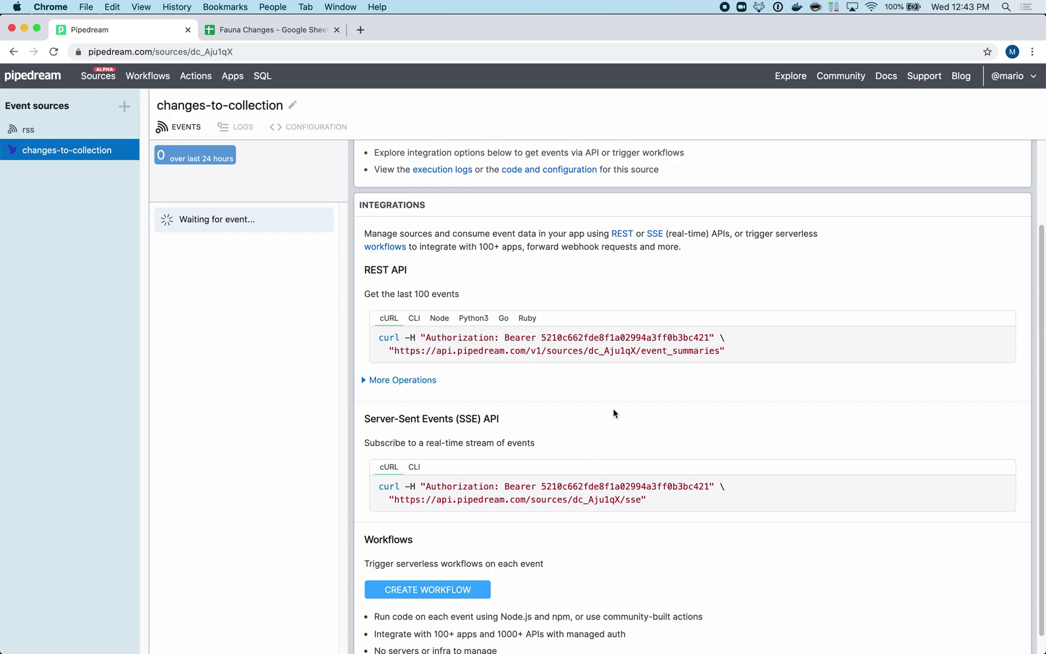
- Switch to the FaunaDB console and save a new document in the test collection with the field "test": "foo"
{"action": "key", "text": "super+grave"}
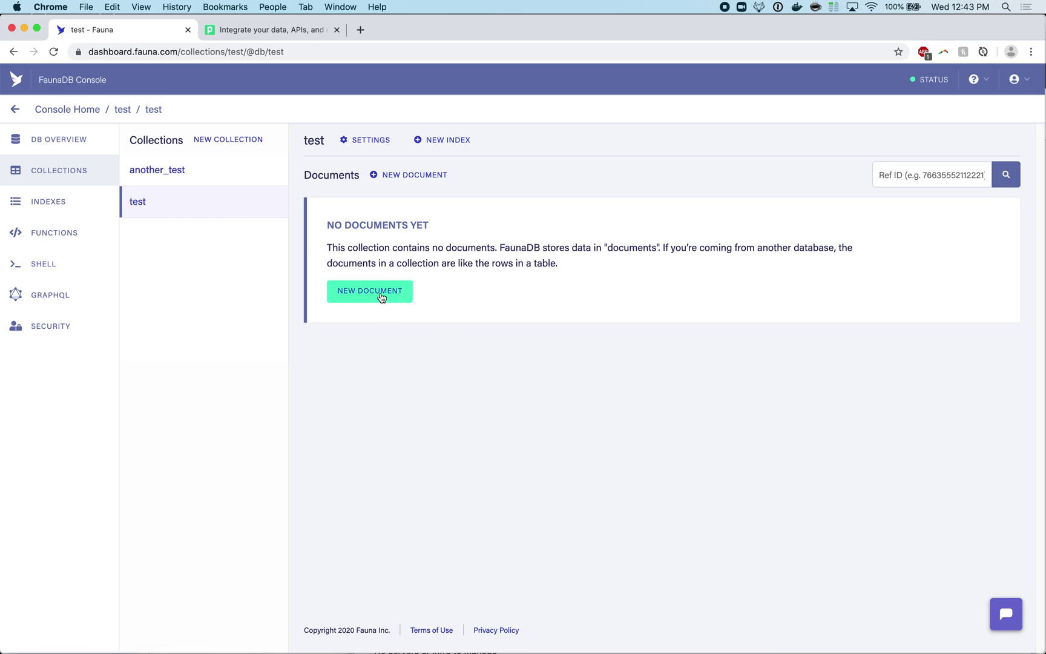
{"action": "left_click", "coordinate": [379, 295]}
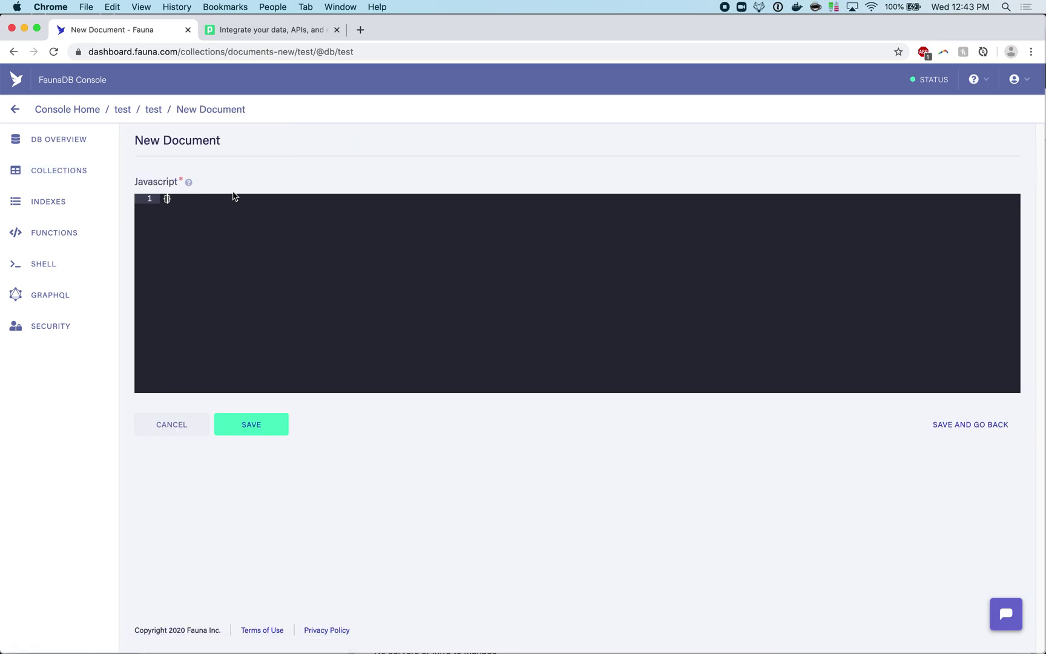
{"action": "type", "text": "\"test\": \"foo"}
{"action": "left_click", "coordinate": [252, 427]}
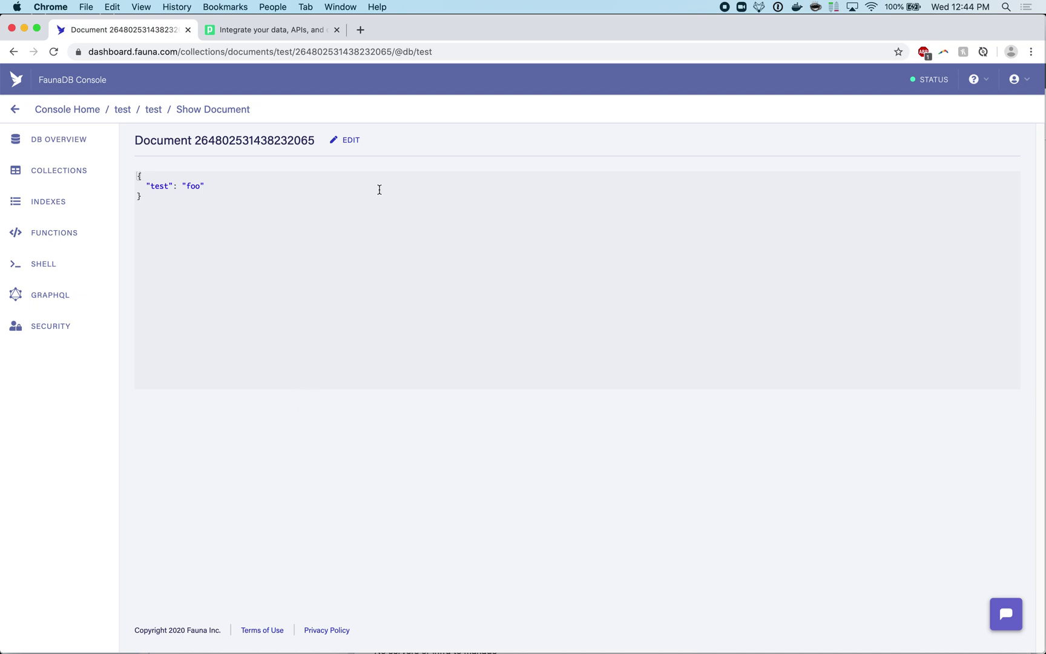
- Delete the newly created document from the test collection and confirm the deletion
{"action": "left_click", "coordinate": [349, 143]}
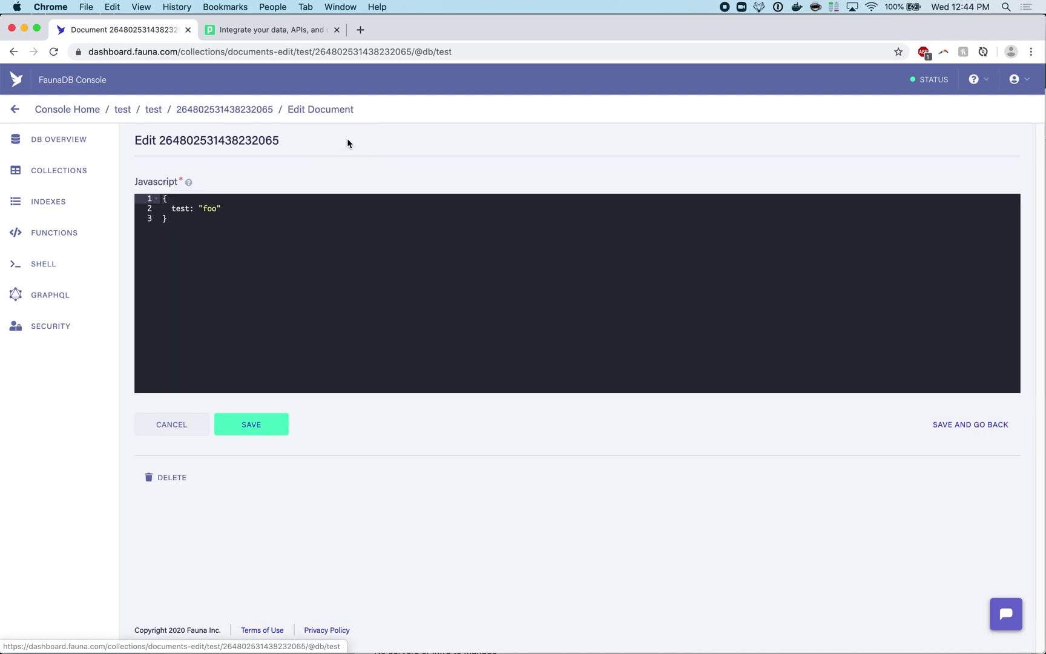
{"action": "left_click", "coordinate": [163, 477]}
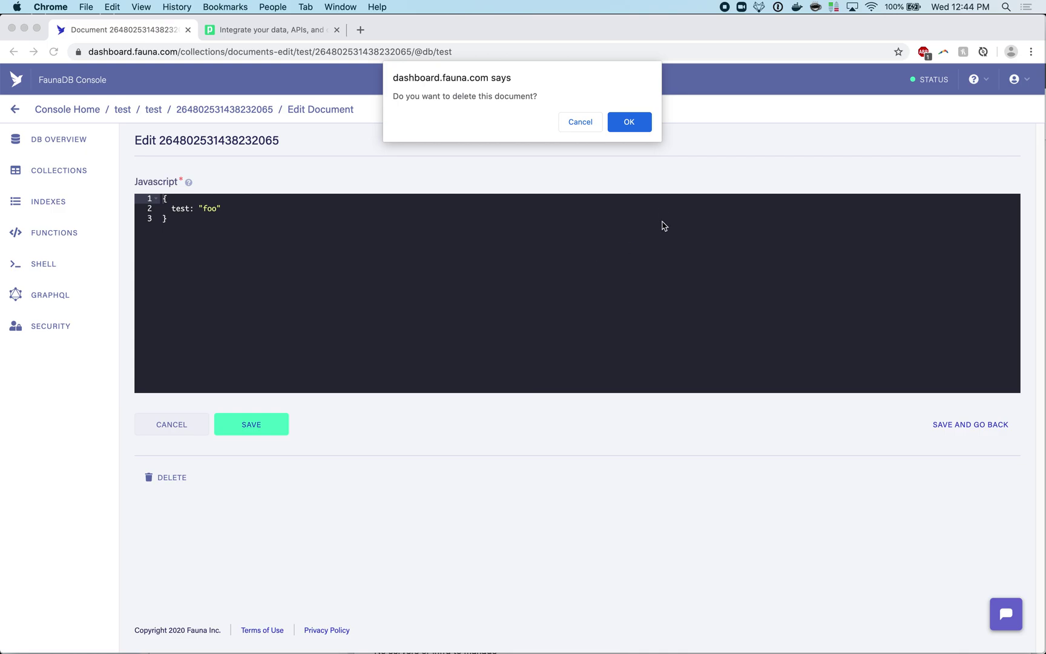
{"action": "left_click", "coordinate": [631, 121]}
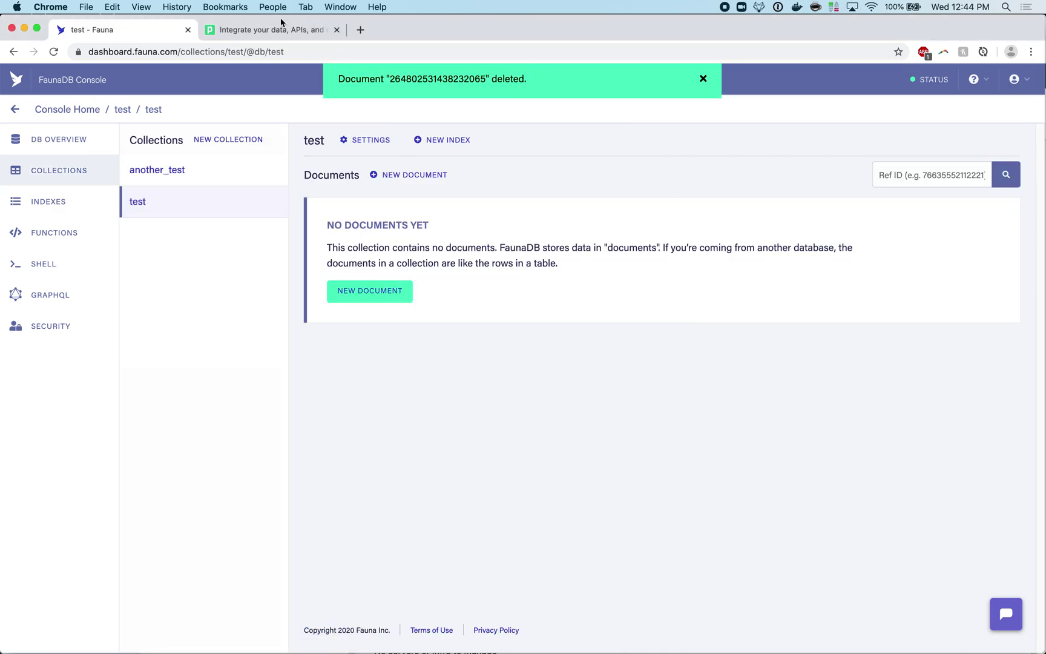
- Switch back to the Pipedream changes-to-collection source and inspect the emitted ADD event
{"action": "key", "text": "super+grave"}
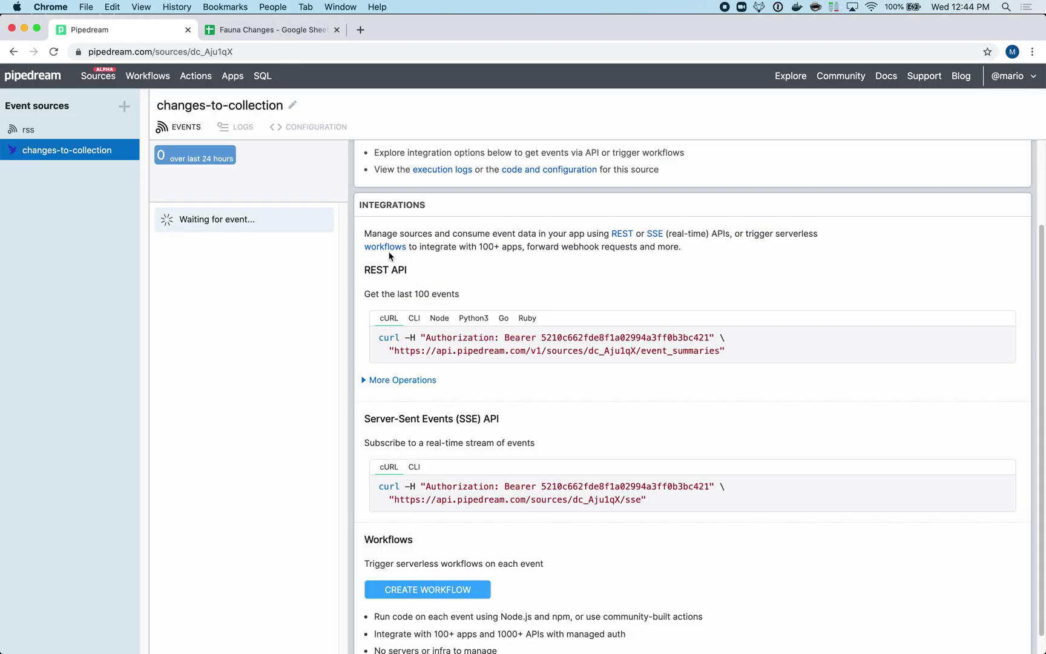
{"action": "scroll", "coordinate": [390, 257], "scroll_direction": "up", "scroll_amount": 2}
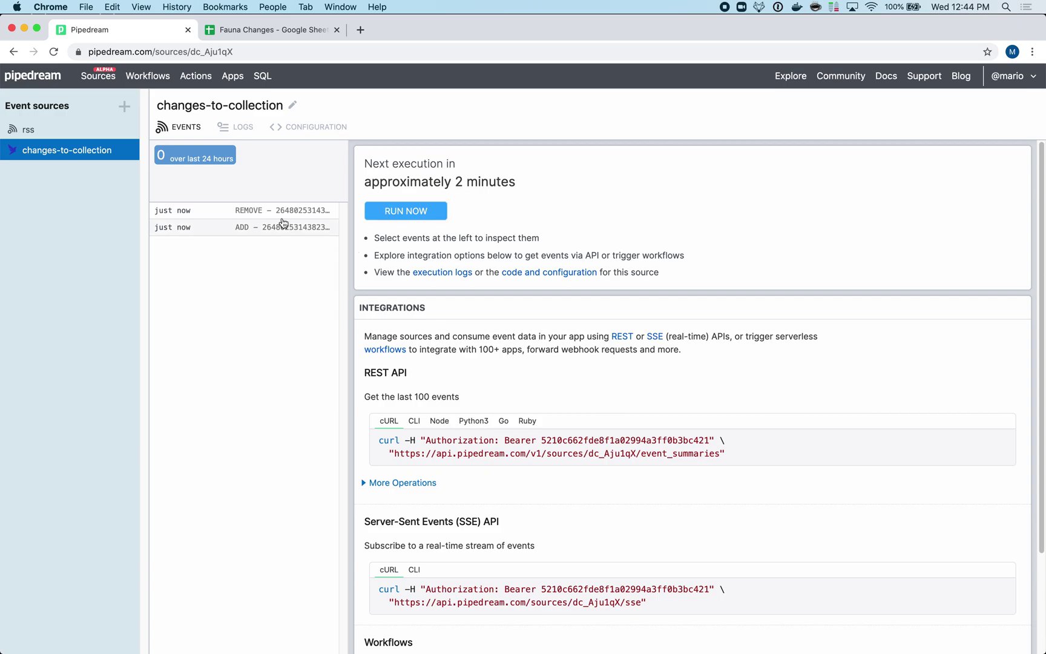
{"action": "left_click", "coordinate": [275, 228]}
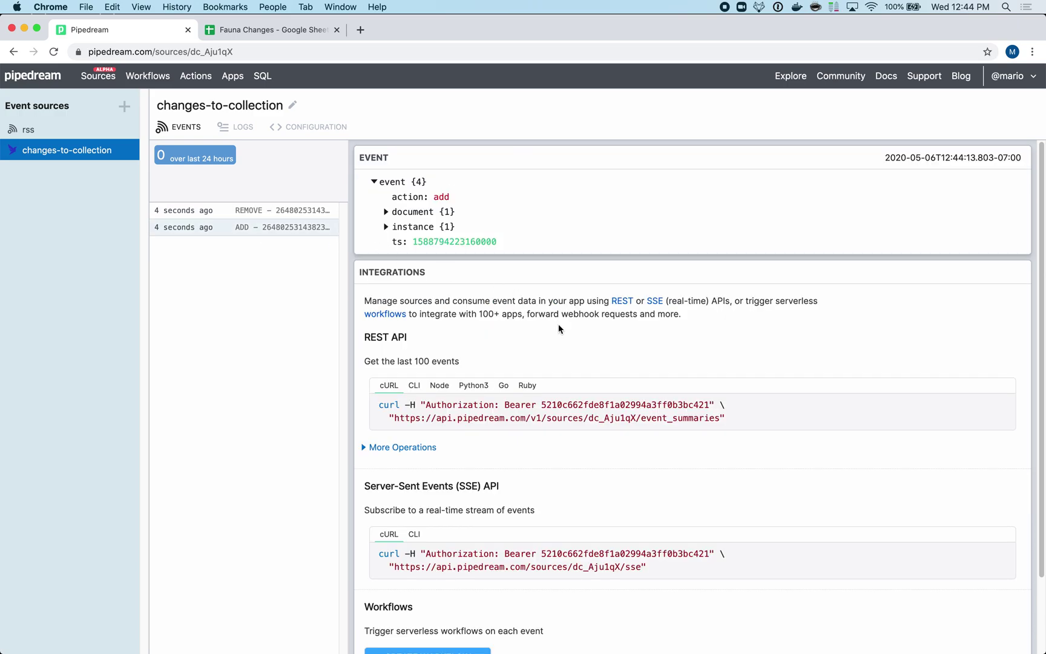
- Examine the Document ID, Change Type and Timestamp columns in the Fauna Changes spreadsheet
{"action": "left_click", "coordinate": [278, 30]}
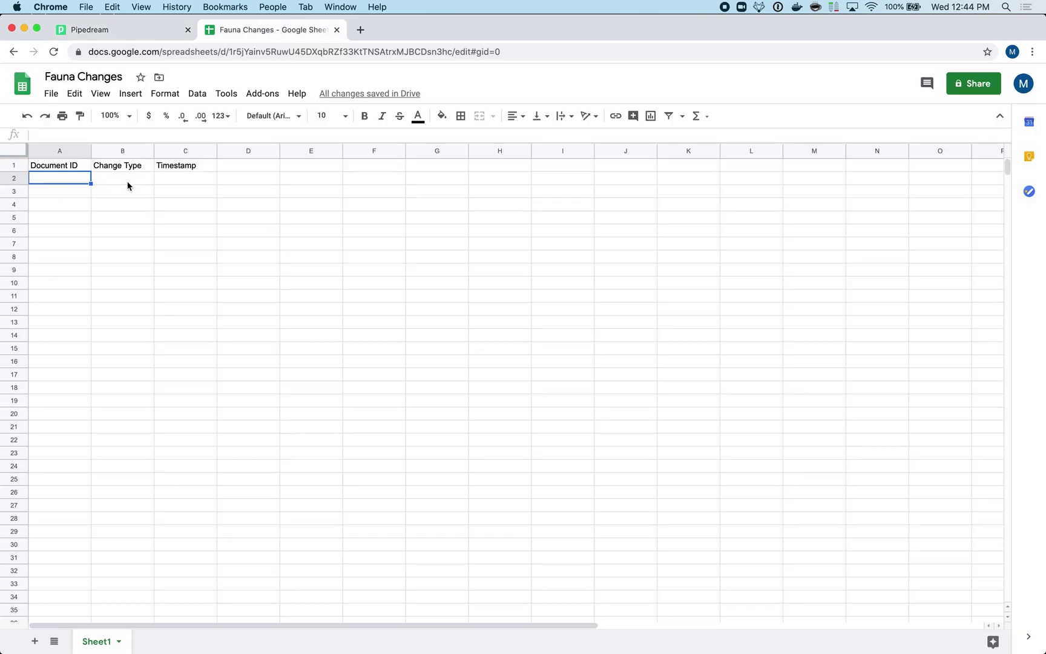
{"action": "key", "text": "Tab"}
{"action": "key", "text": "Tab"}
{"action": "key", "text": "shift+Tab"}
{"action": "key", "text": "shift+Tab"}
- Return to the changes-to-collection source in Pipedream and create a workflow triggered by its events
{"action": "left_click", "coordinate": [138, 37]}
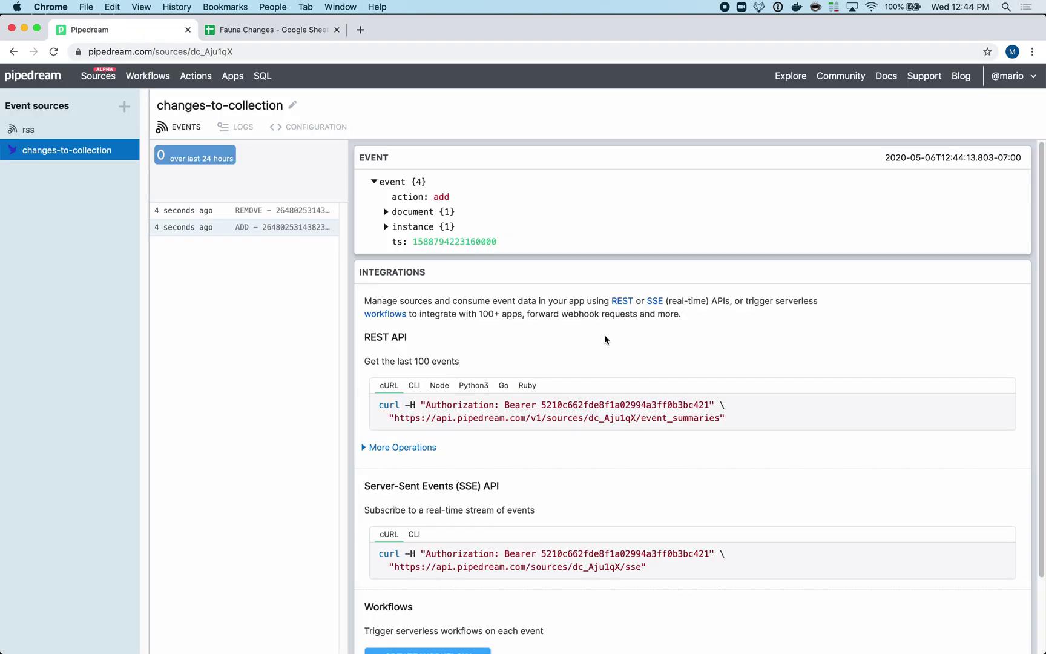
{"action": "scroll", "coordinate": [600, 363], "scroll_direction": "down", "scroll_amount": 3}
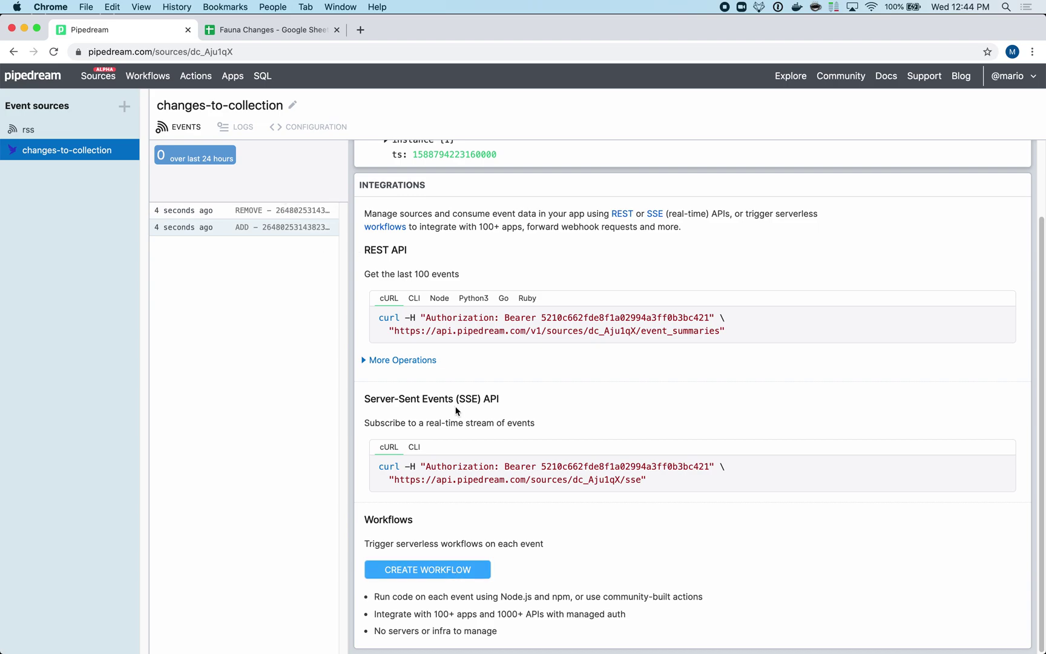
{"action": "left_click", "coordinate": [451, 580]}
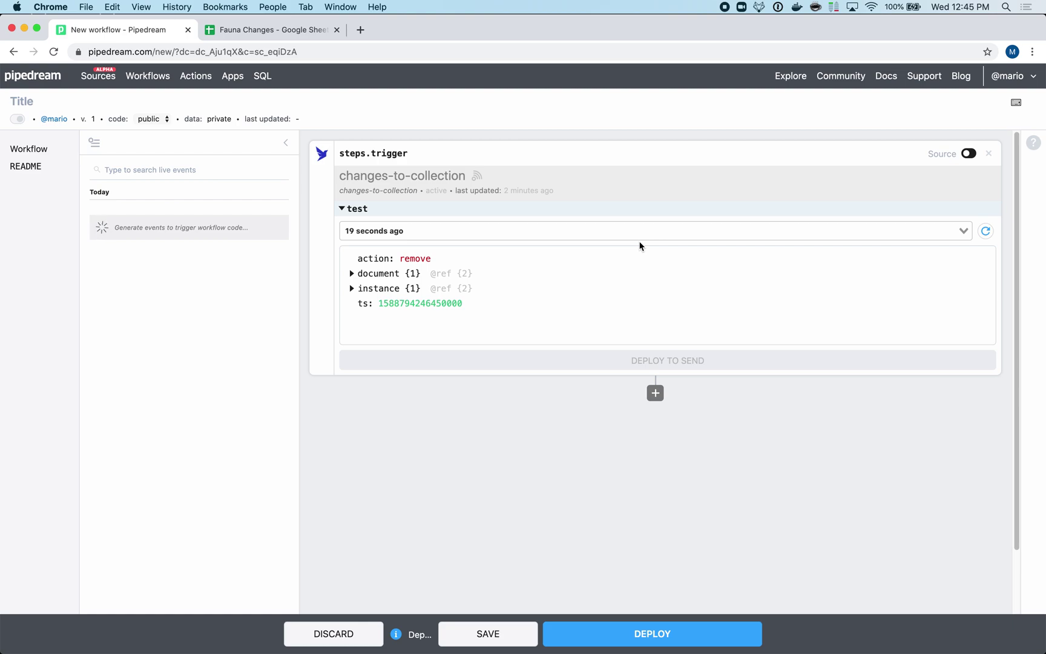
- Choose the REMOVE event as test data, deploy the workflow and send it that event
{"action": "left_click", "coordinate": [505, 230]}
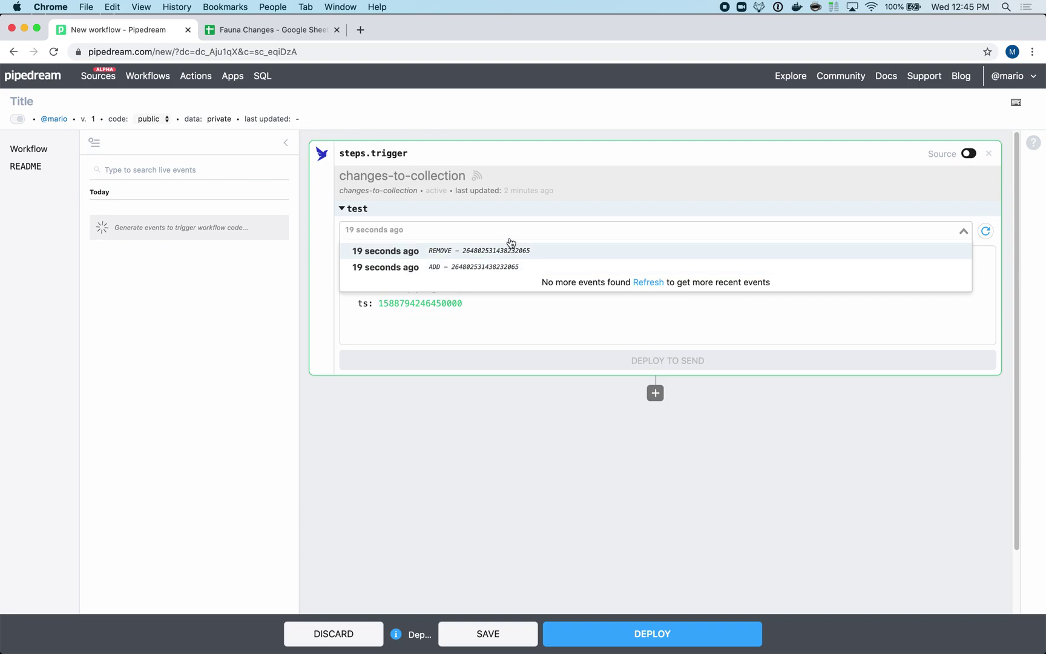
{"action": "left_click", "coordinate": [510, 250]}
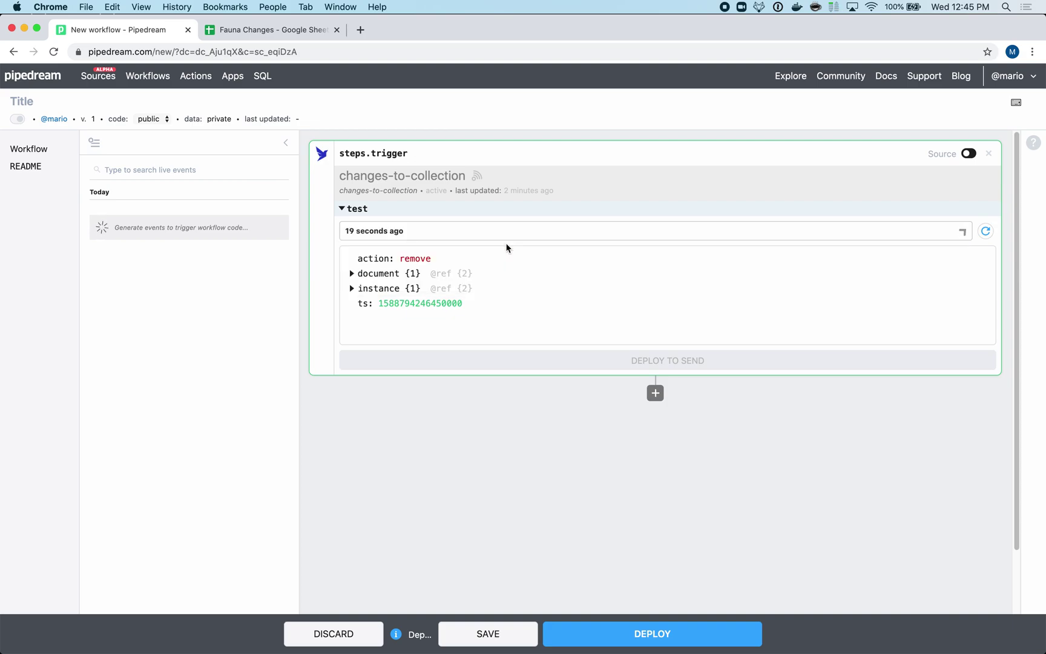
{"action": "left_click", "coordinate": [665, 629]}
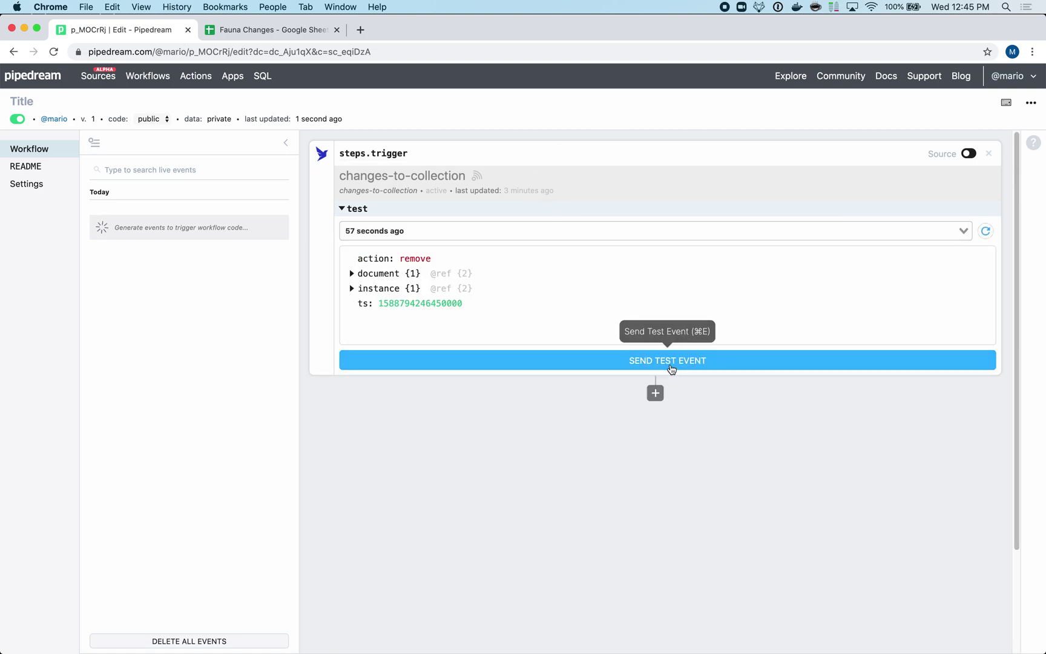
{"action": "left_click", "coordinate": [671, 363]}
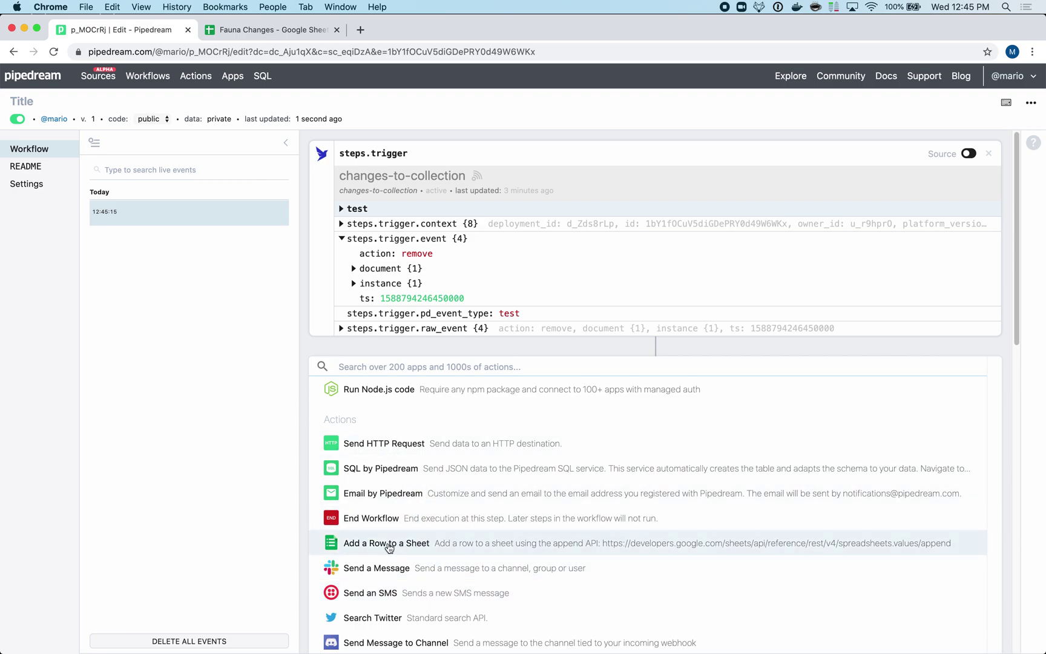
- Add an "Add a Row to a Sheet" step and connect a Google account, allowing Pipedream to view and edit spreadsheets
{"action": "left_click", "coordinate": [388, 548]}
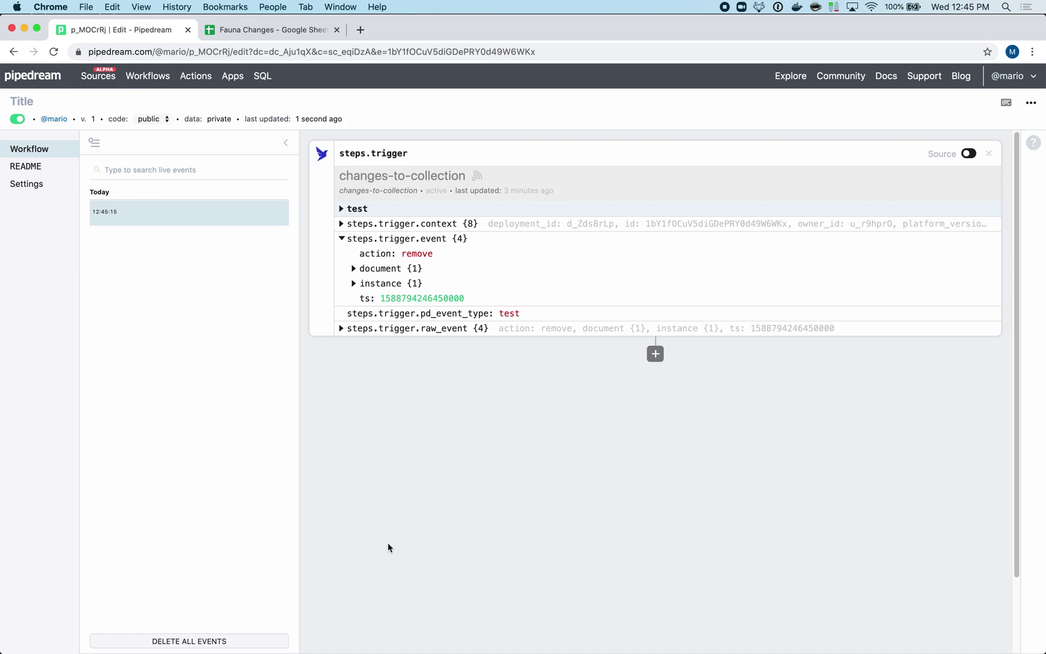
{"action": "left_click", "coordinate": [511, 434]}
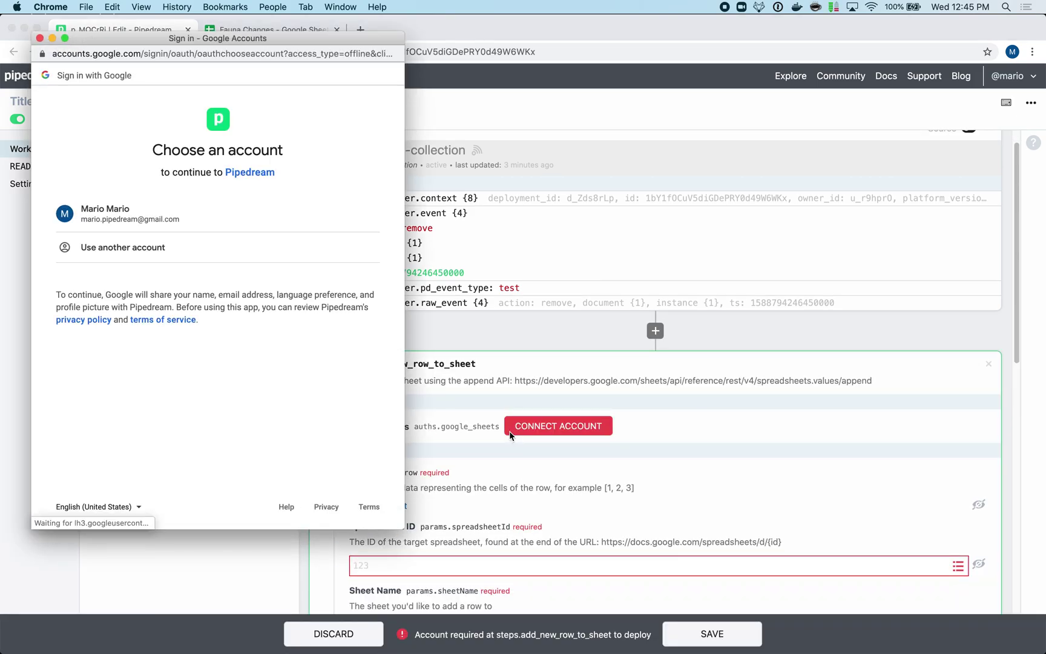
{"action": "left_click", "coordinate": [163, 213]}
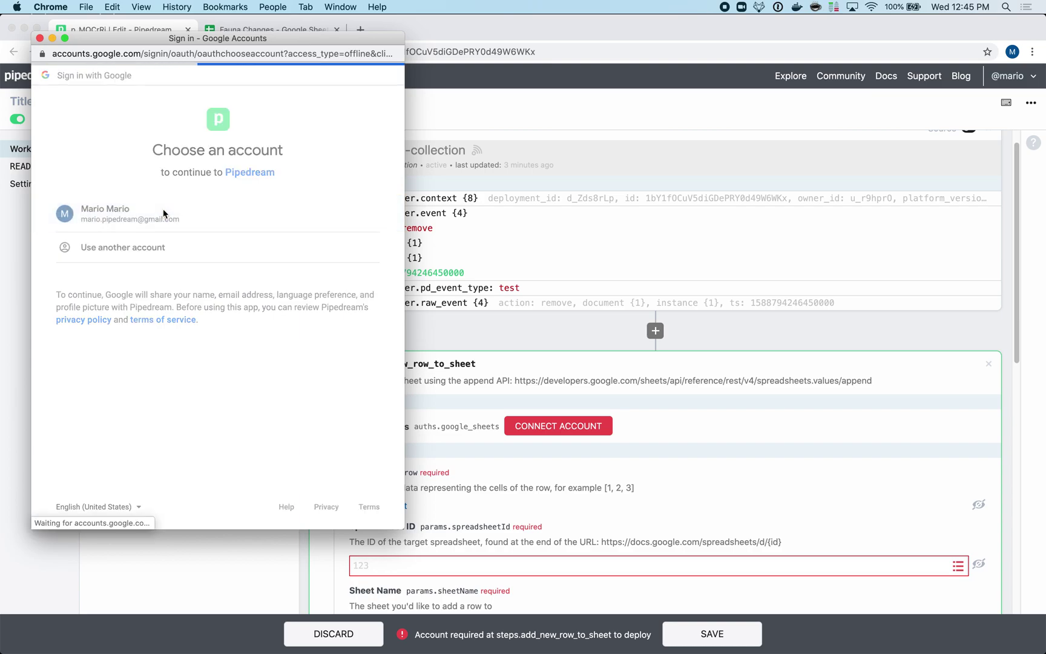
{"action": "left_click", "coordinate": [287, 338]}
{"action": "left_click", "coordinate": [288, 346]}
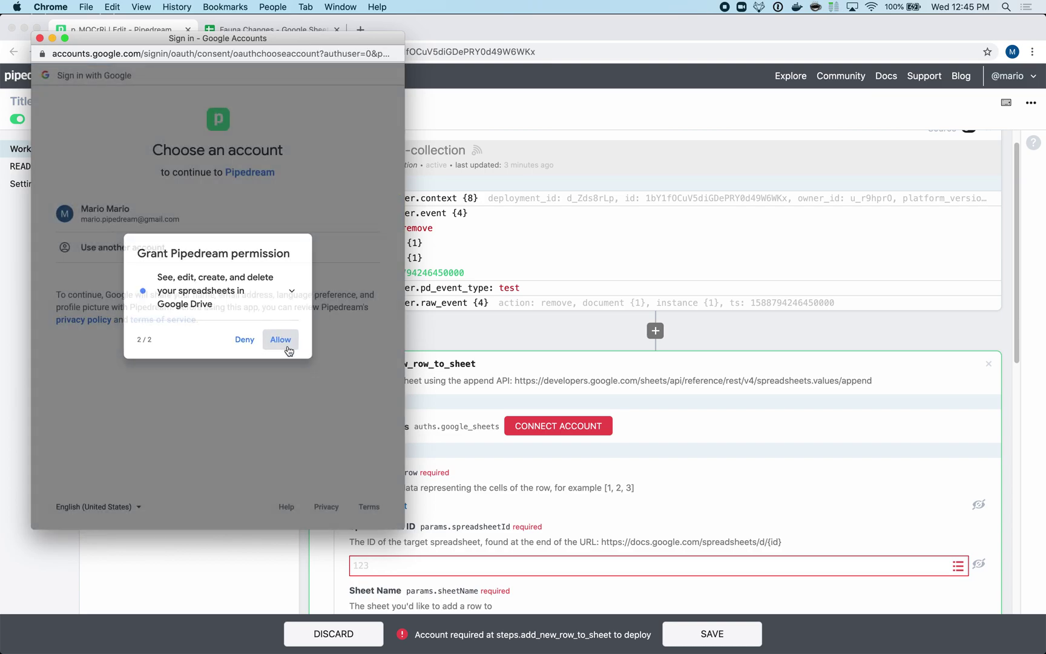
{"action": "scroll", "coordinate": [221, 321], "scroll_direction": "down", "scroll_amount": 3}
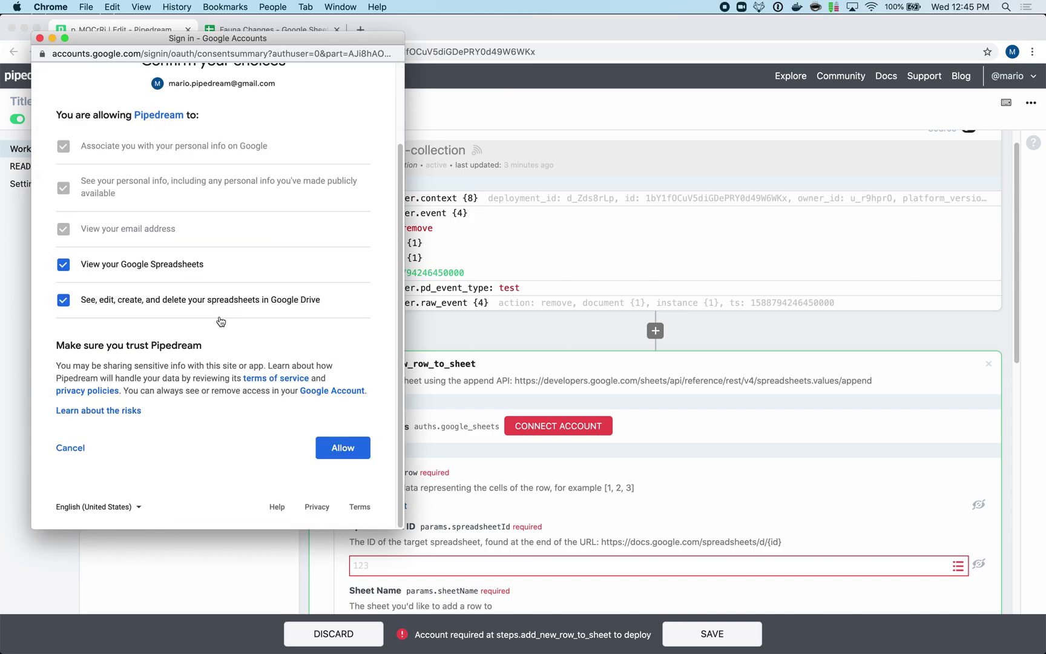
{"action": "left_click", "coordinate": [347, 445]}
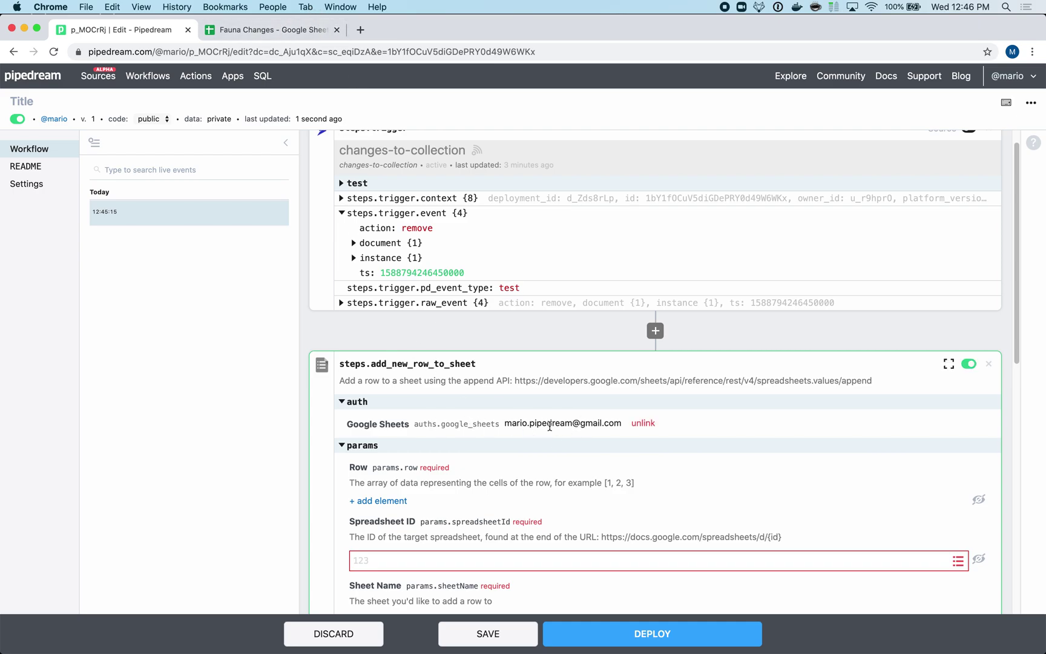
- Review the new step's parameters and code, and copy the Fauna Changes spreadsheet's ID from its URL
{"action": "scroll", "coordinate": [550, 425], "scroll_direction": "down", "scroll_amount": 3}
{"action": "scroll", "coordinate": [451, 410], "scroll_direction": "down", "scroll_amount": 4}
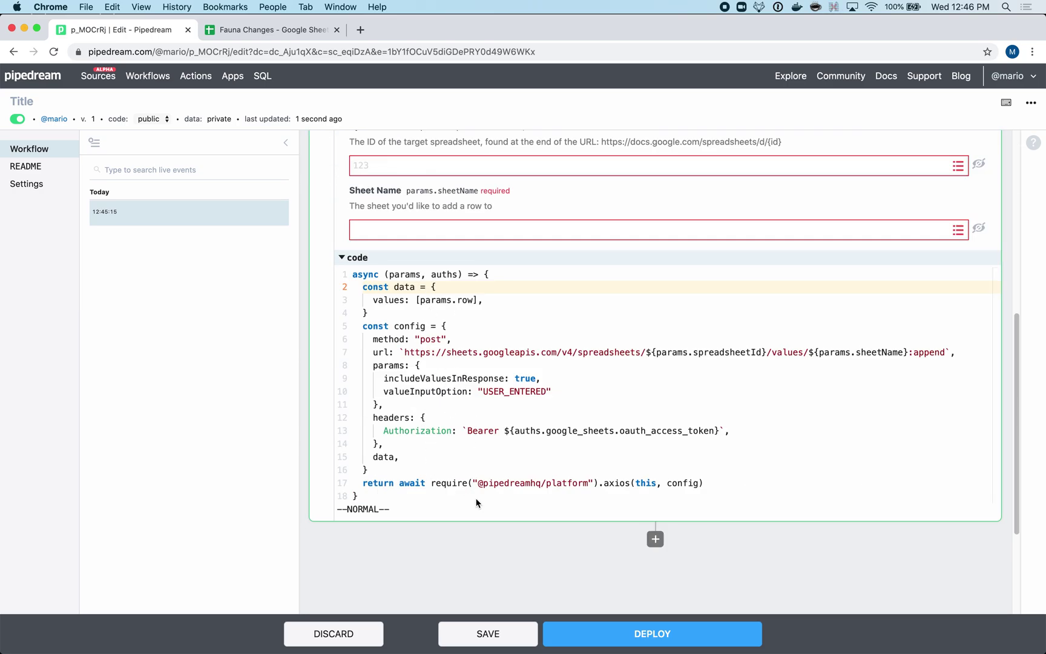
{"action": "scroll", "coordinate": [477, 502], "scroll_direction": "up", "scroll_amount": 1}
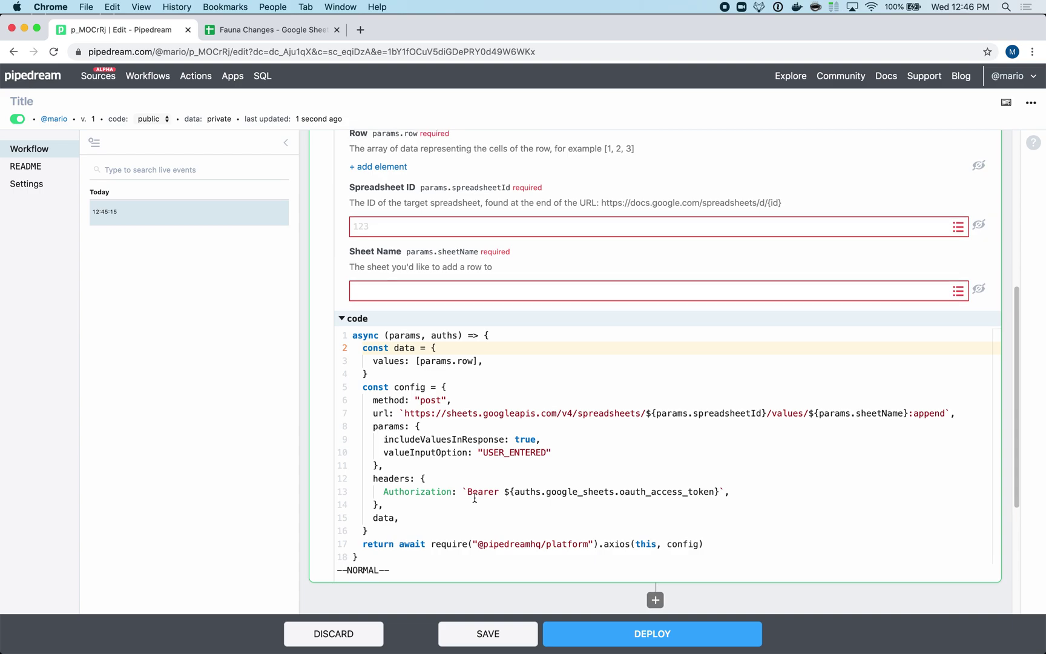
{"action": "scroll", "coordinate": [474, 498], "scroll_direction": "up", "scroll_amount": 2}
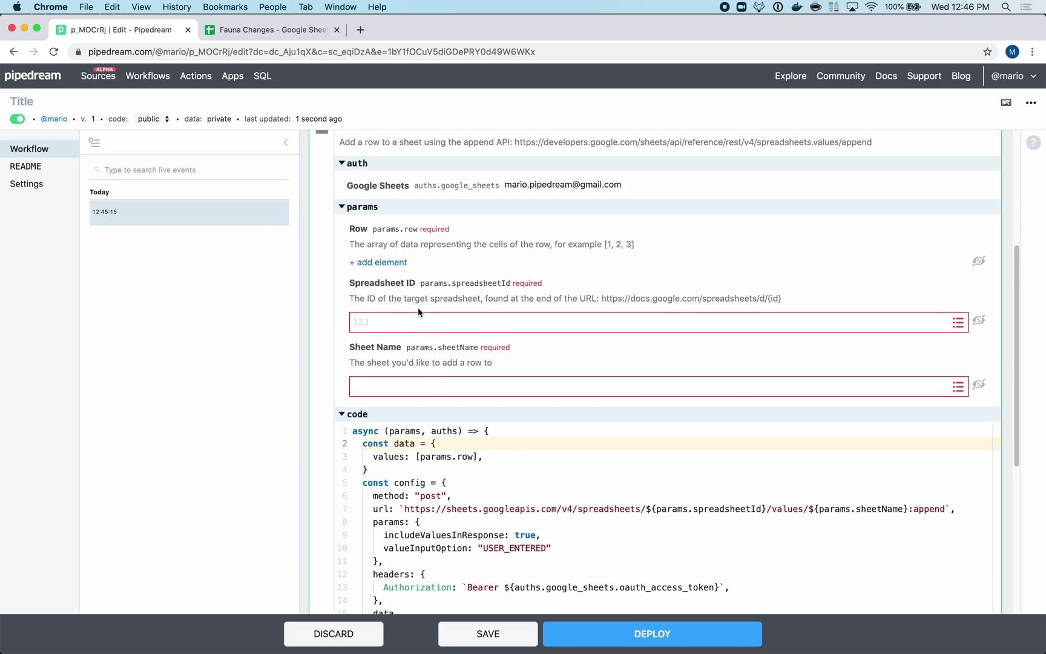
{"action": "scroll", "coordinate": [420, 312], "scroll_direction": "up", "scroll_amount": 3}
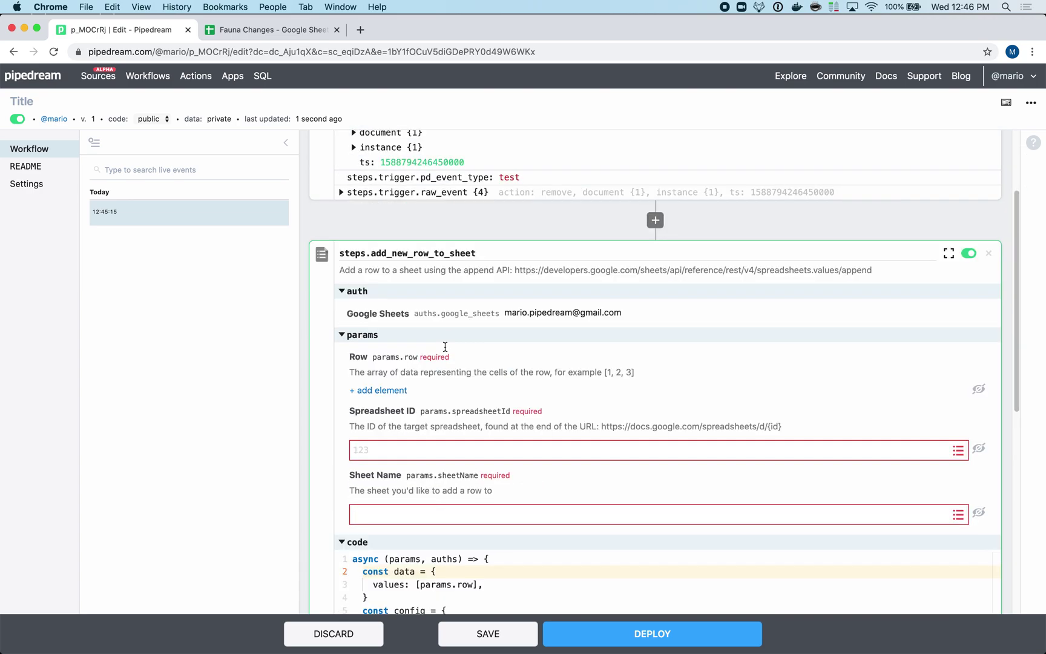
{"action": "left_click", "coordinate": [270, 33]}
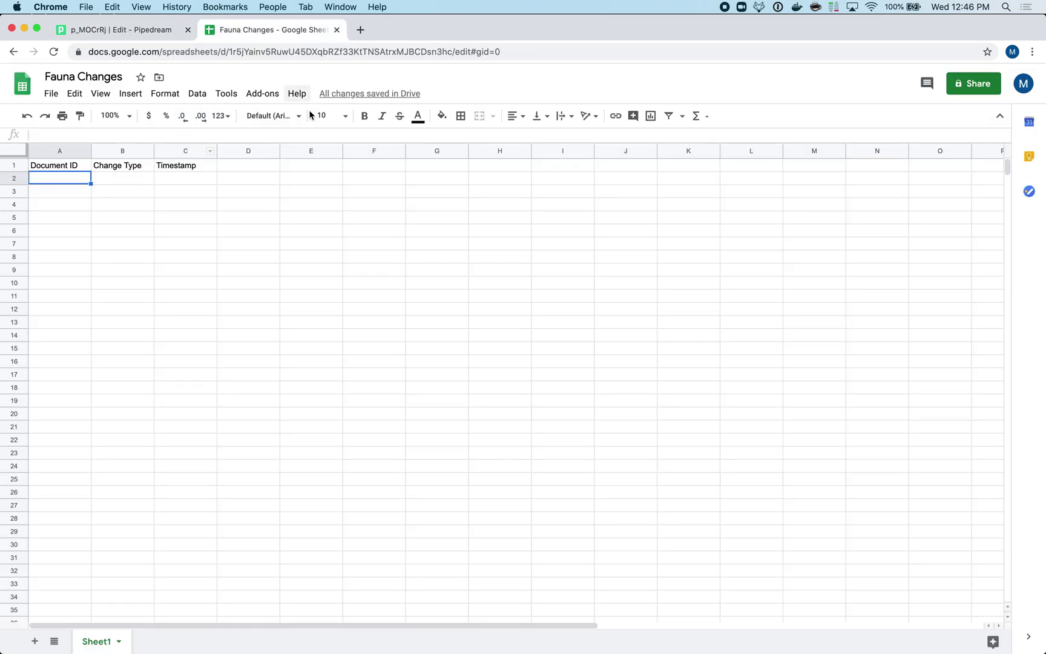
{"action": "left_click_drag", "start_coordinate": [227, 50], "coordinate": [295, 54]}
{"action": "left_click", "coordinate": [260, 54]}
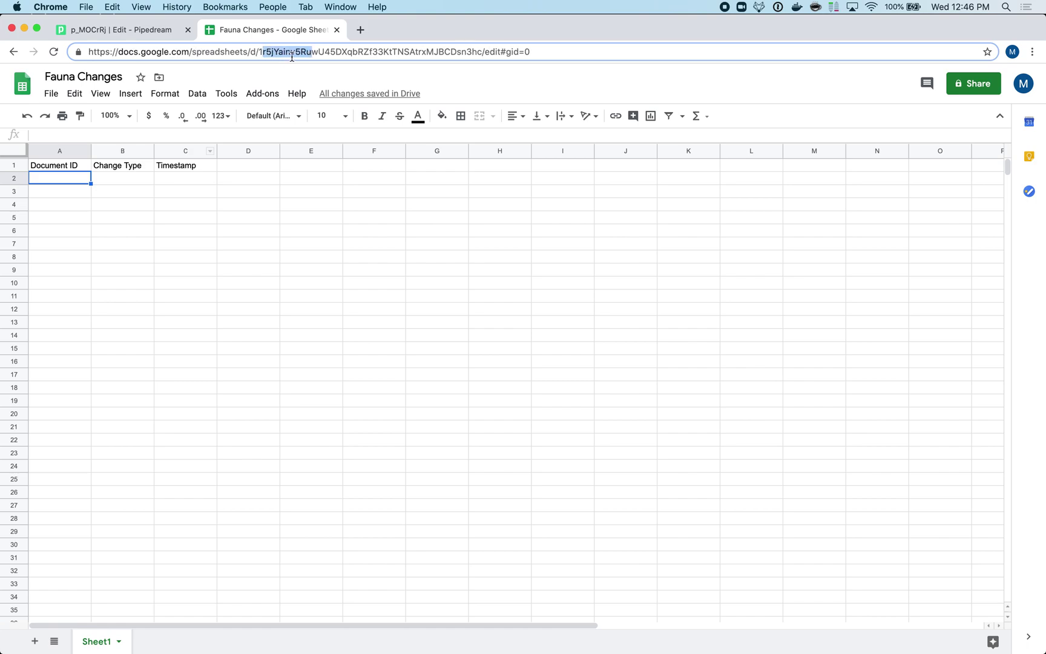
{"action": "double_click", "coordinate": [288, 55]}
{"action": "key", "text": "cmd+c"}
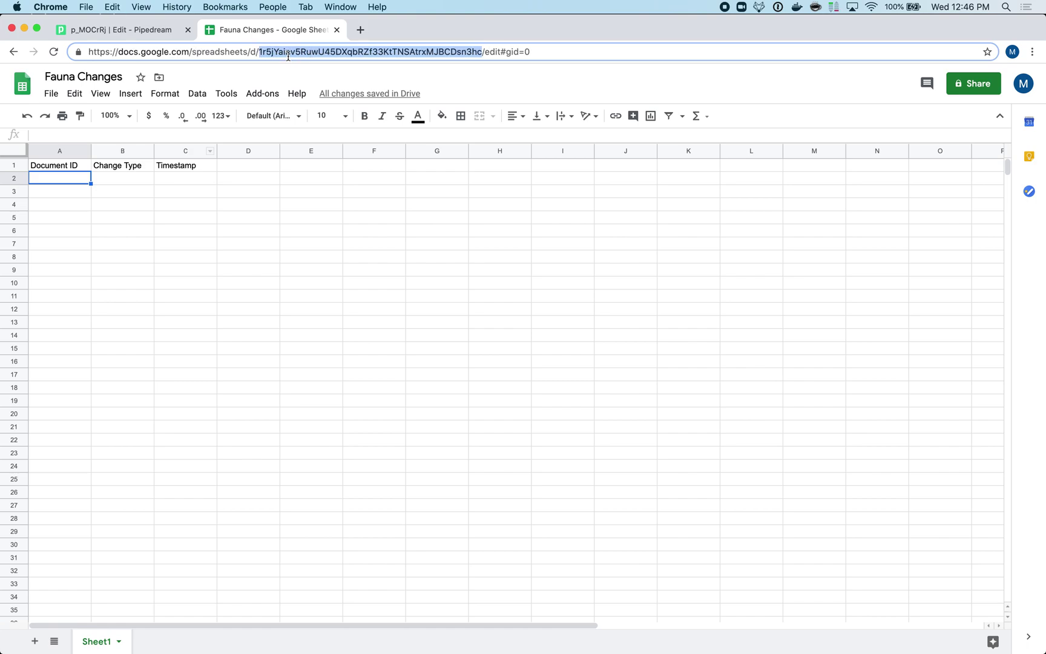
- In the add_new_row_to_sheet step, fill Spreadsheet ID with the copied ID and set Sheet Name to Sheet1
{"action": "left_click", "coordinate": [124, 30]}
{"action": "left_click", "coordinate": [425, 445]}
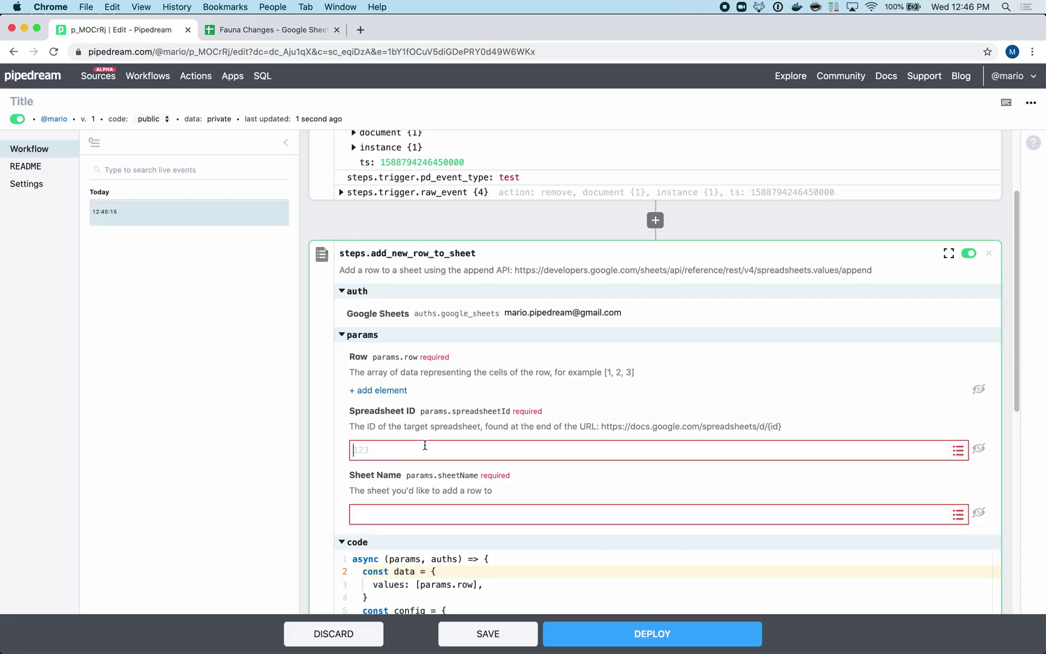
{"action": "key", "text": "cmd+v"}
{"action": "type", "text": "Sheet"}
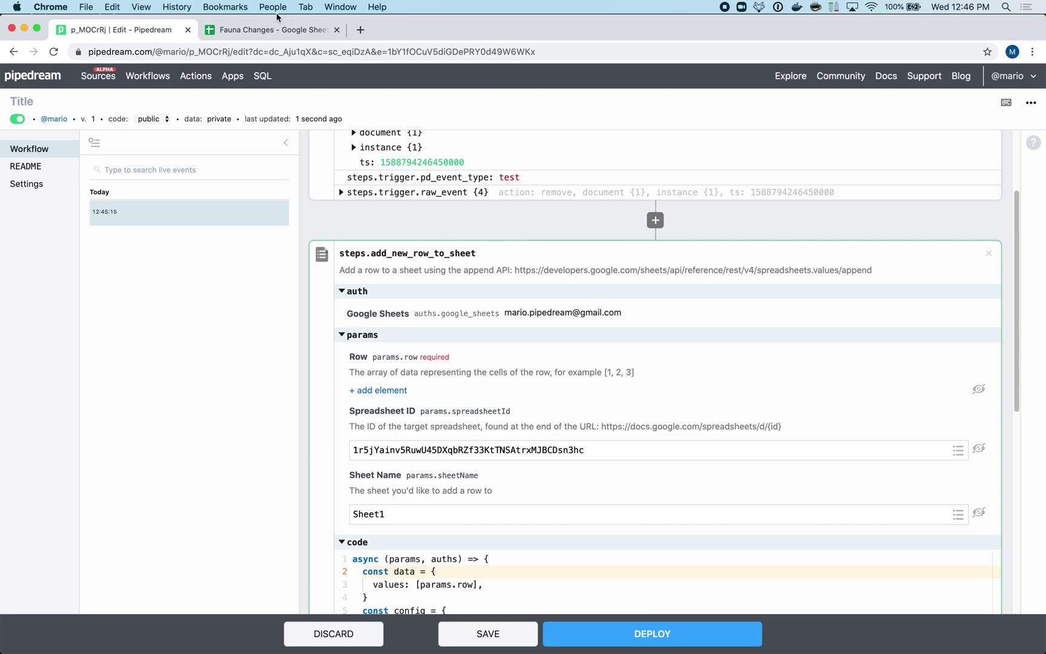
{"action": "left_click", "coordinate": [273, 30]}
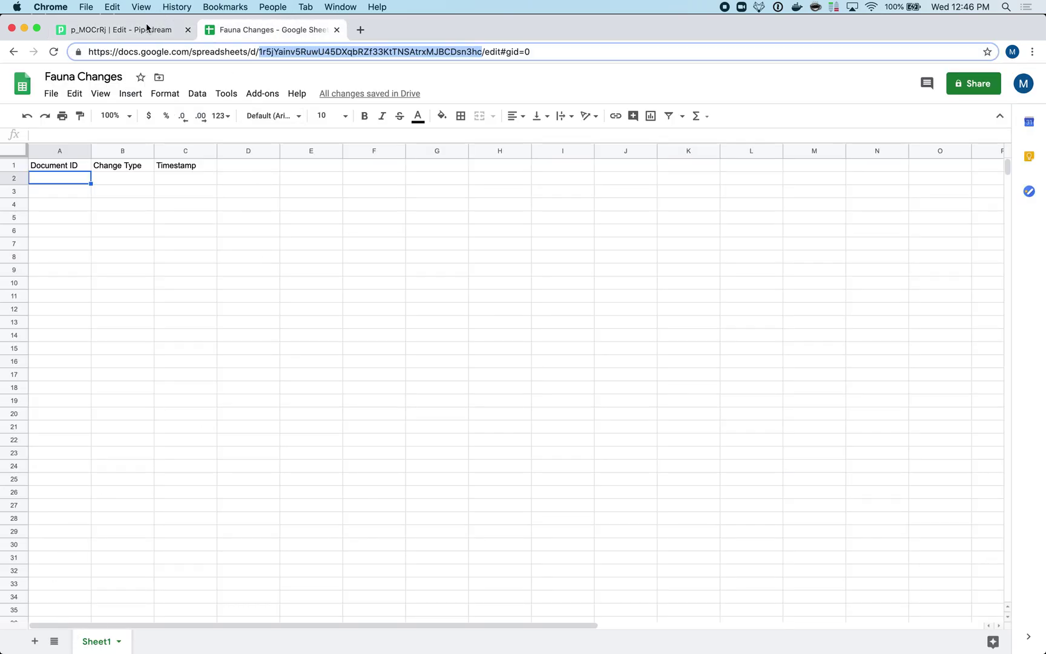
{"action": "left_click", "coordinate": [121, 30]}
{"action": "type", "text": "1"}
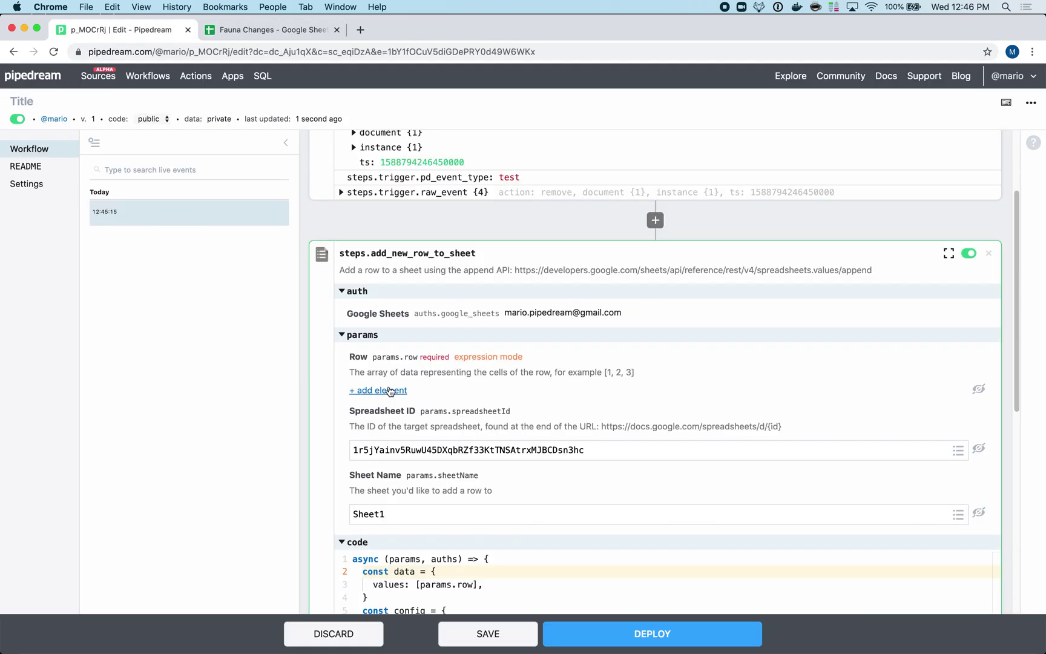
- Add a first element to the Row parameter and check the column headings in the Fauna Changes sheet
{"action": "left_click", "coordinate": [388, 391]}
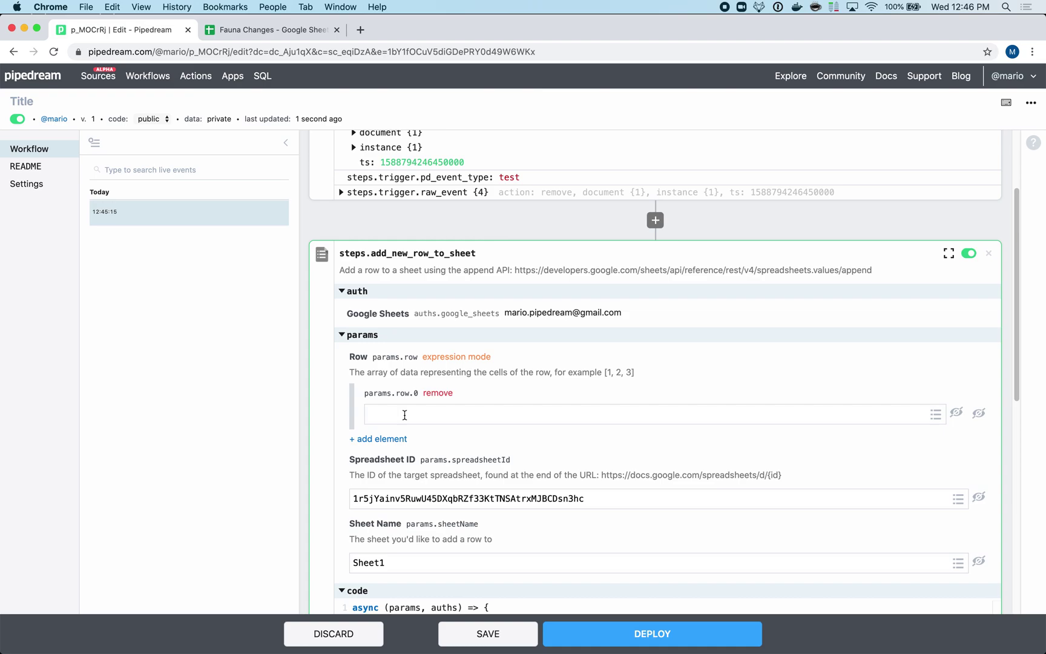
{"action": "left_click", "coordinate": [300, 34]}
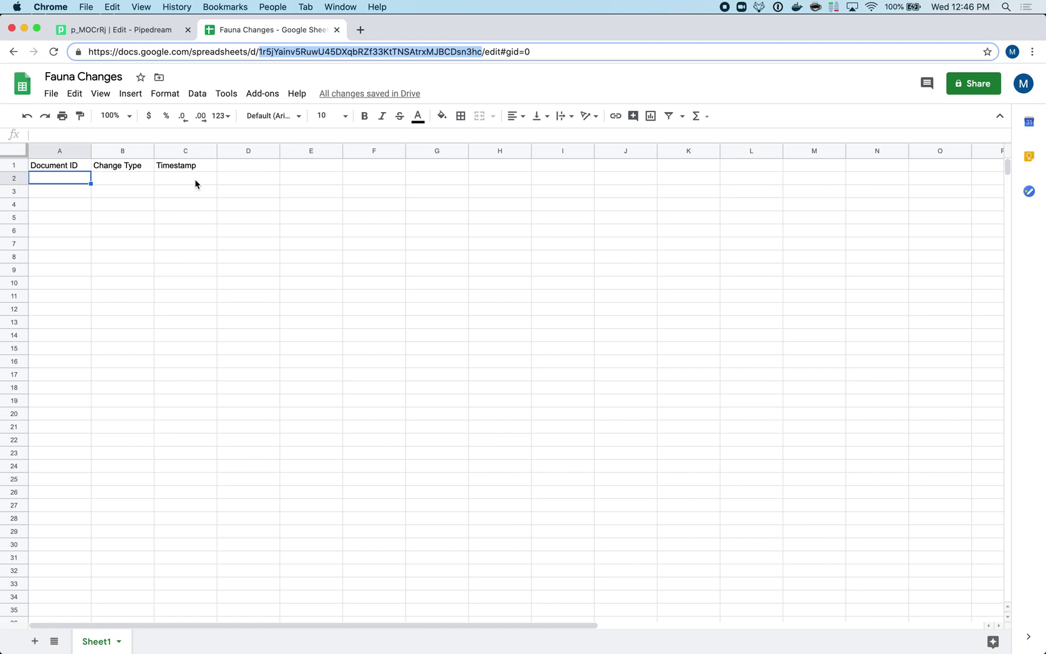
{"action": "left_click", "coordinate": [167, 37]}
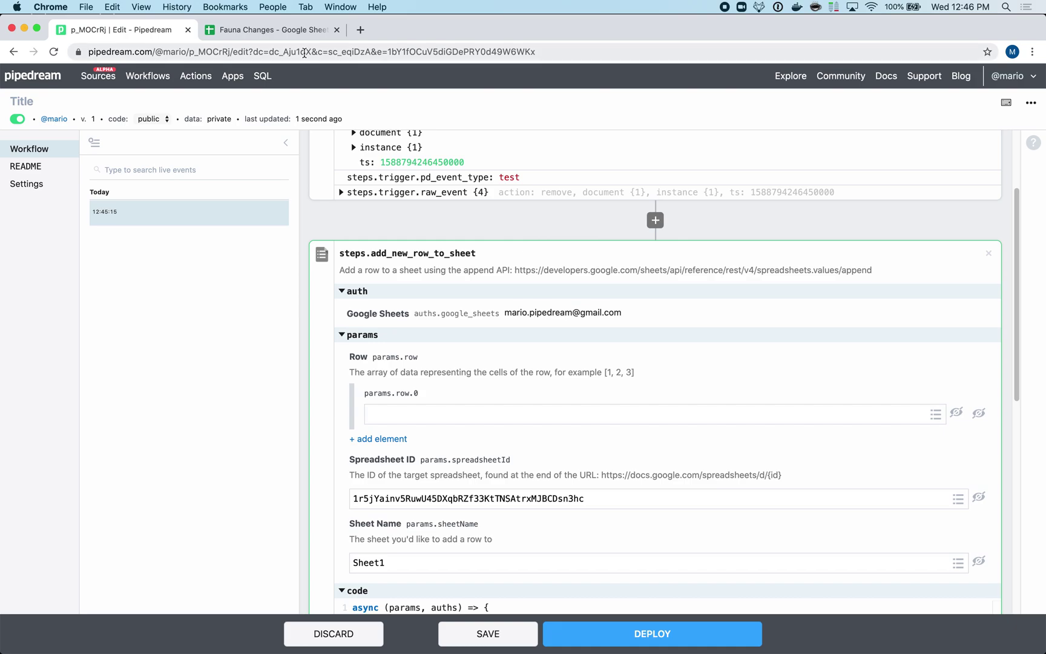
{"action": "left_click", "coordinate": [306, 28]}
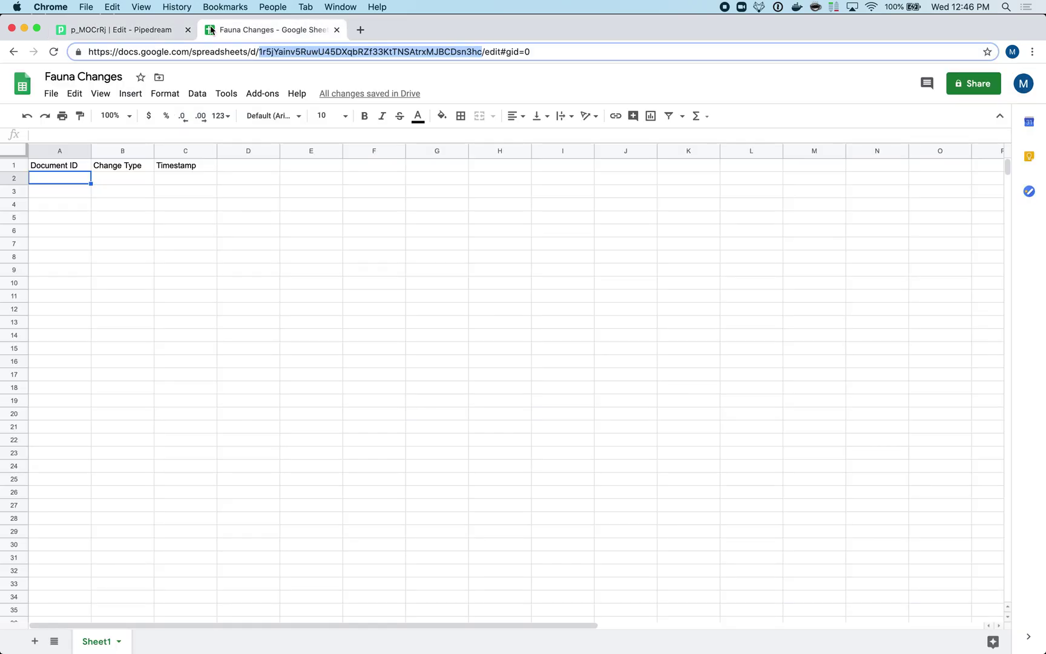
{"action": "left_click", "coordinate": [156, 29]}
{"action": "scroll", "coordinate": [411, 361], "scroll_direction": "up", "scroll_amount": 2}
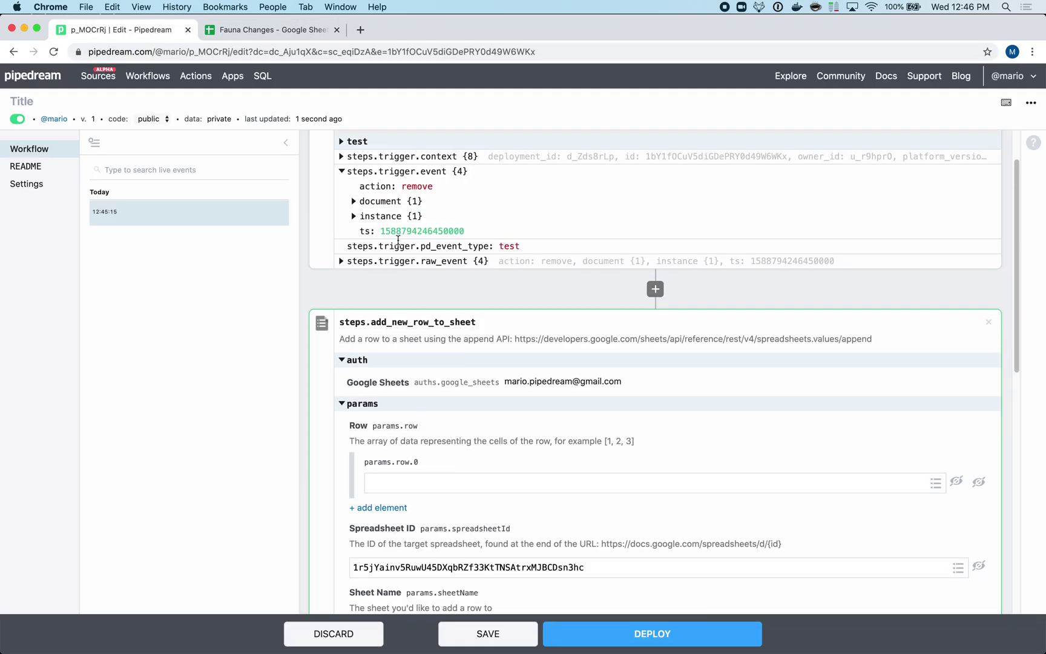
{"action": "left_click", "coordinate": [380, 201]}
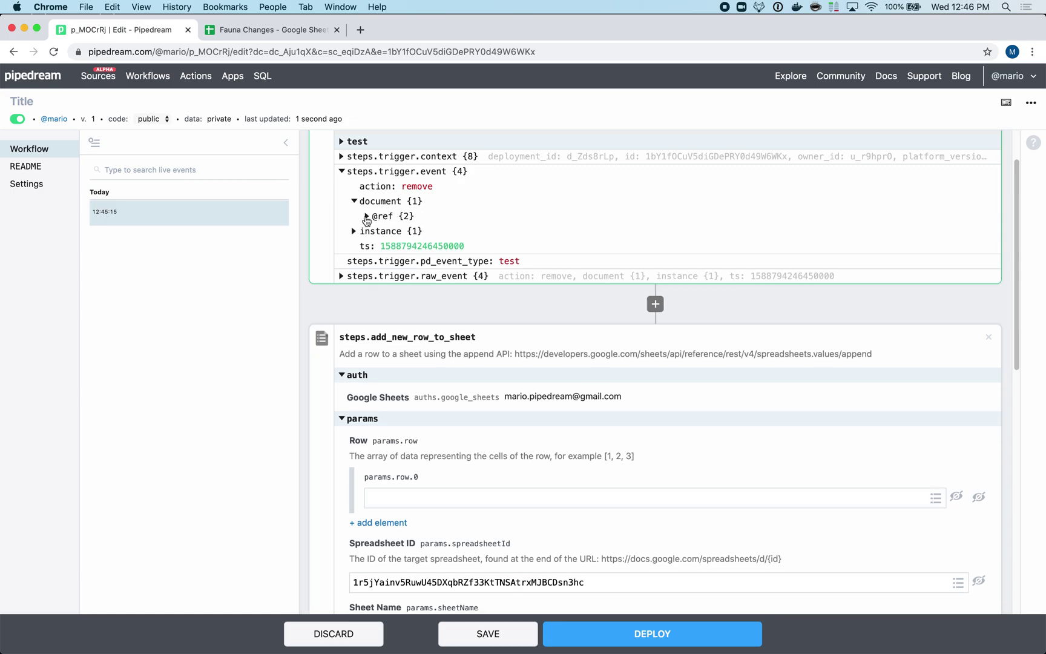
{"action": "left_click", "coordinate": [367, 217]}
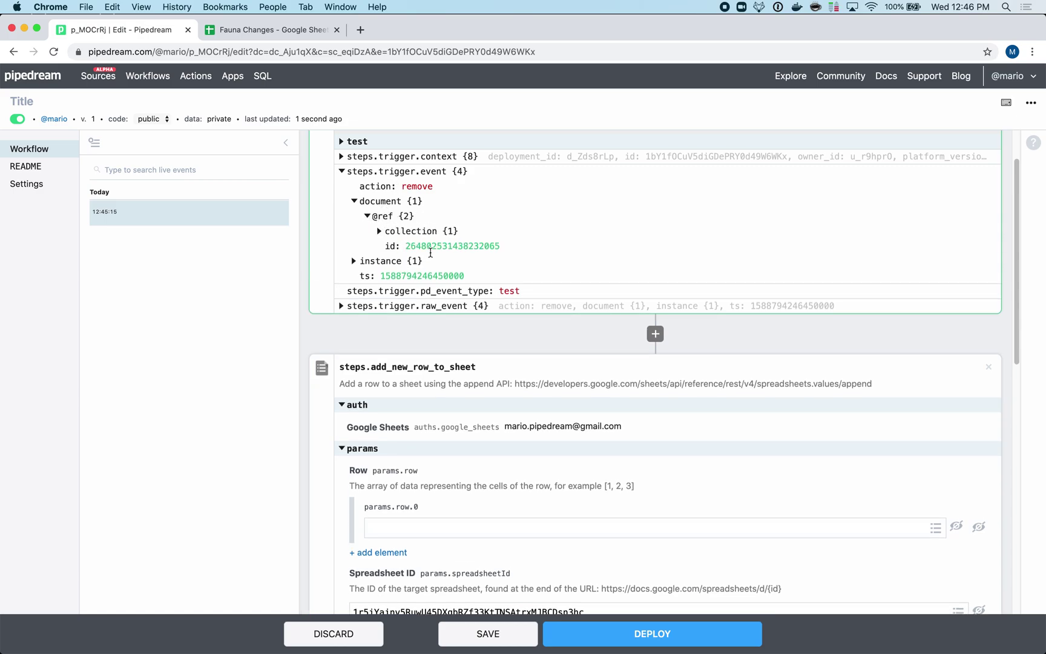
{"action": "left_click", "coordinate": [342, 247]}
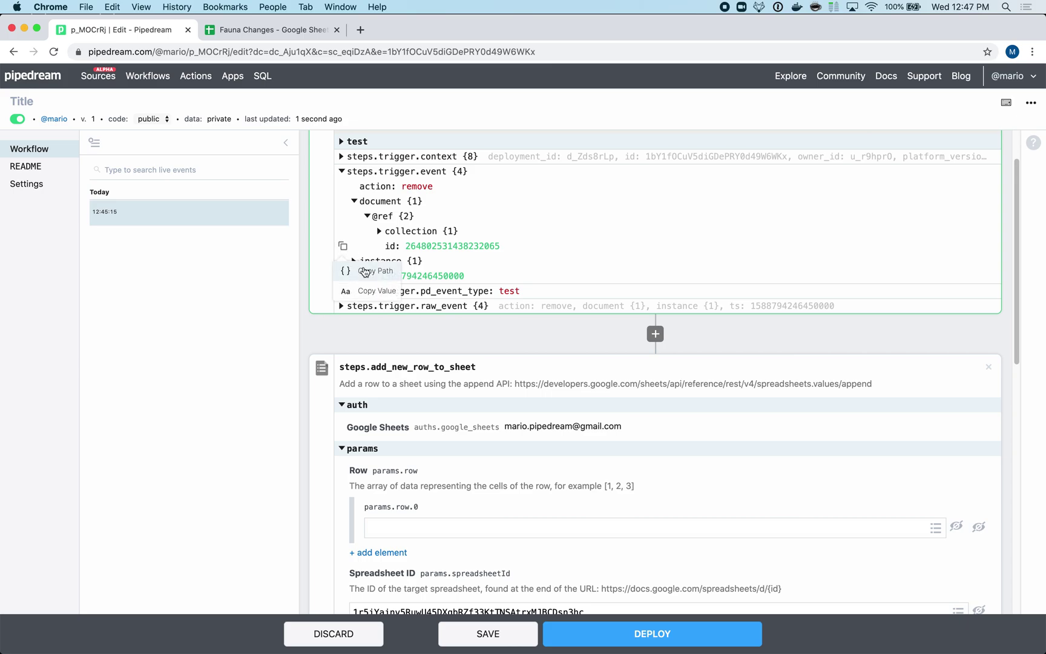
{"action": "left_click", "coordinate": [365, 272]}
{"action": "left_click", "coordinate": [406, 529]}
{"action": "key", "text": "super+v"}
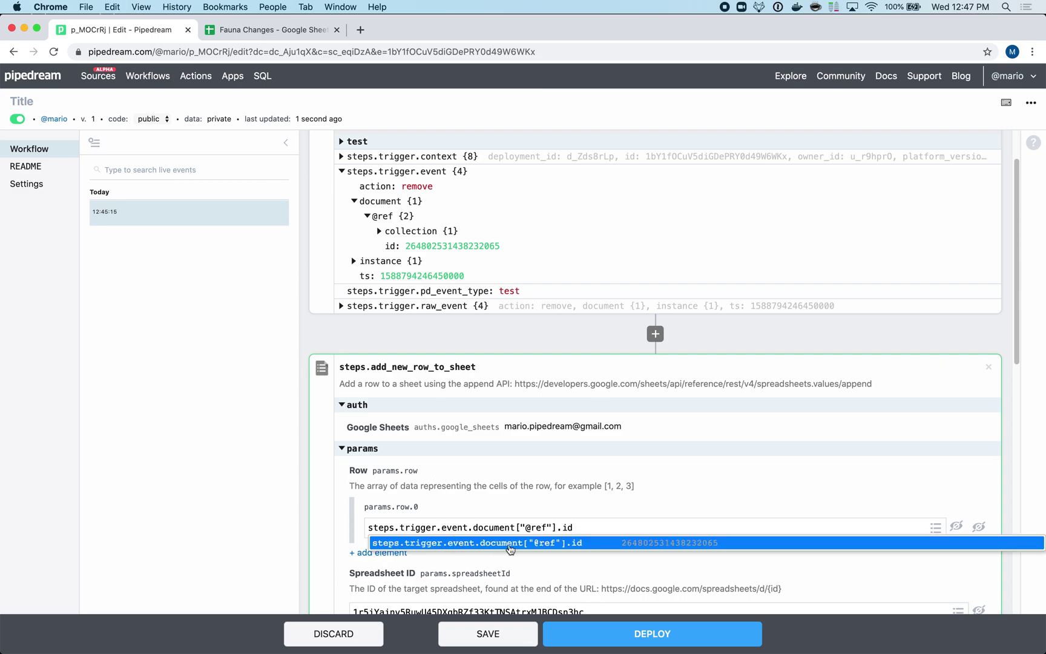
{"action": "left_click", "coordinate": [512, 549]}
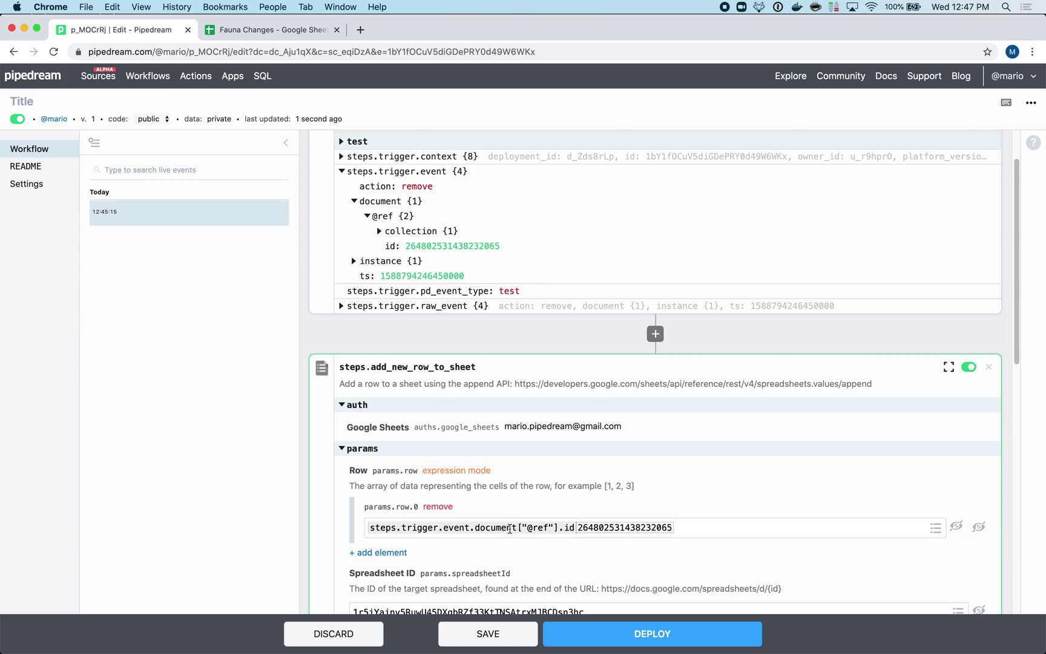
- Check the sheet's next column heading, add a second Row element and set params.row.1 to steps.trigger.event.action
{"action": "scroll", "coordinate": [508, 520], "scroll_direction": "down", "scroll_amount": 1}
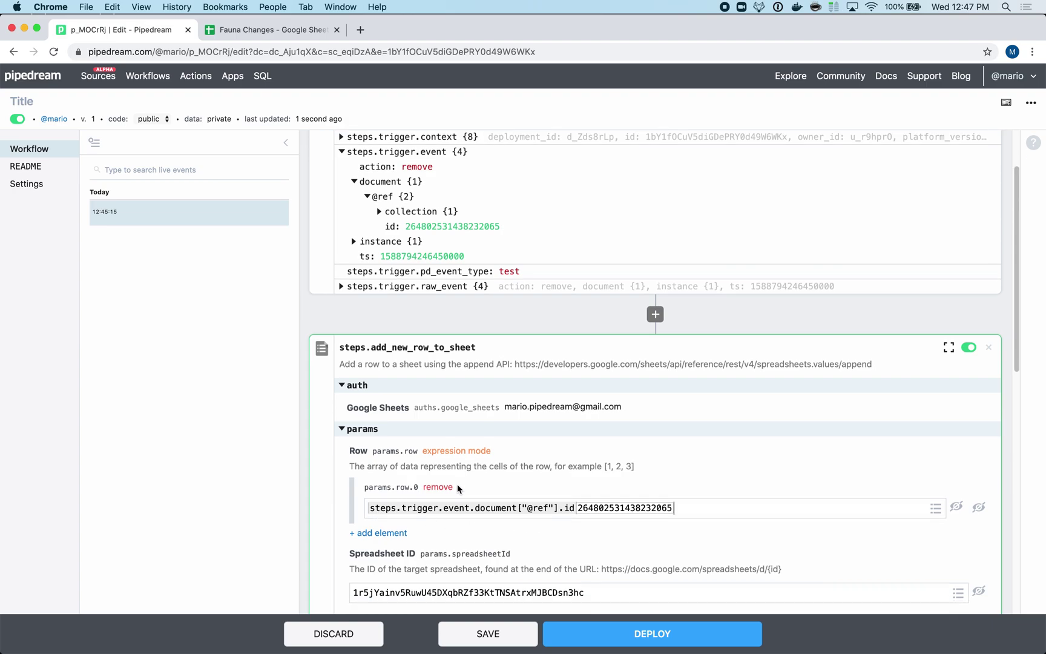
{"action": "scroll", "coordinate": [397, 478], "scroll_direction": "down", "scroll_amount": 4}
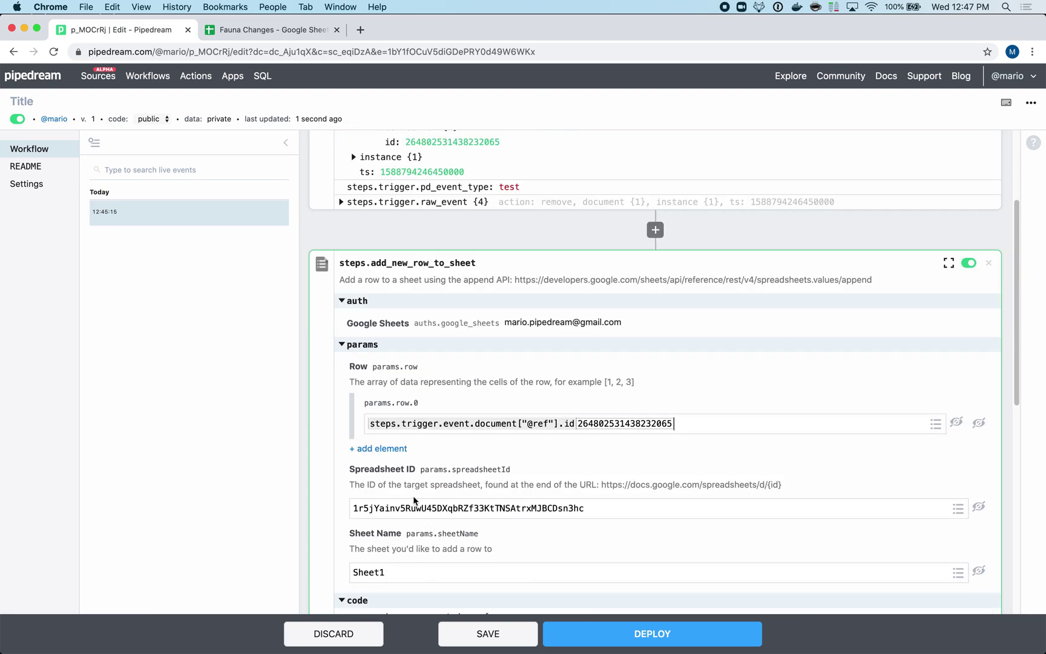
{"action": "left_click", "coordinate": [257, 28]}
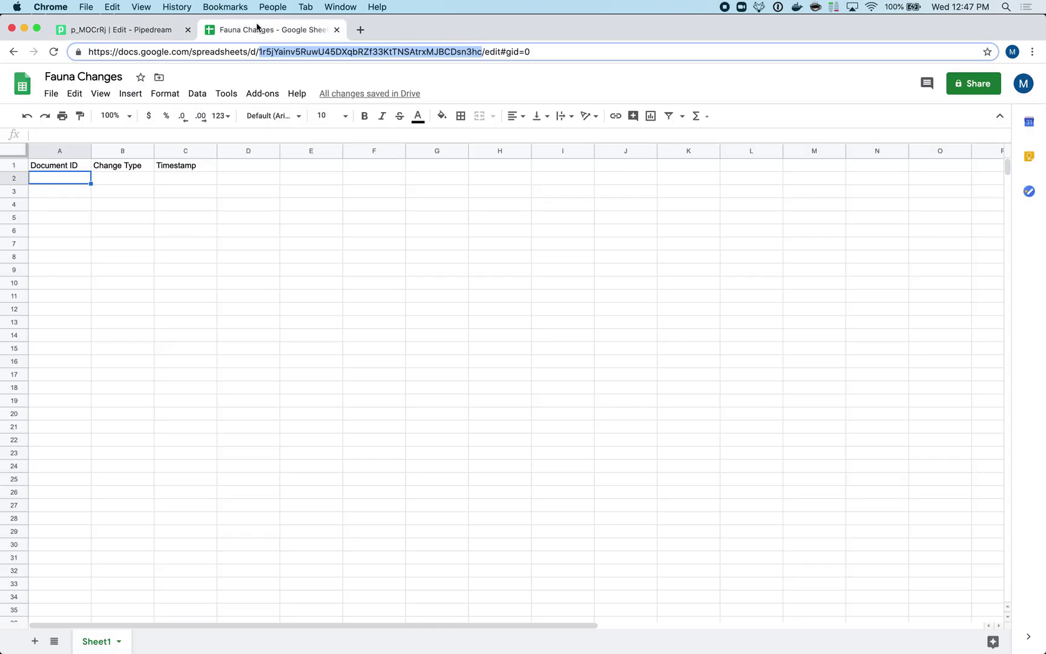
{"action": "left_click", "coordinate": [148, 27]}
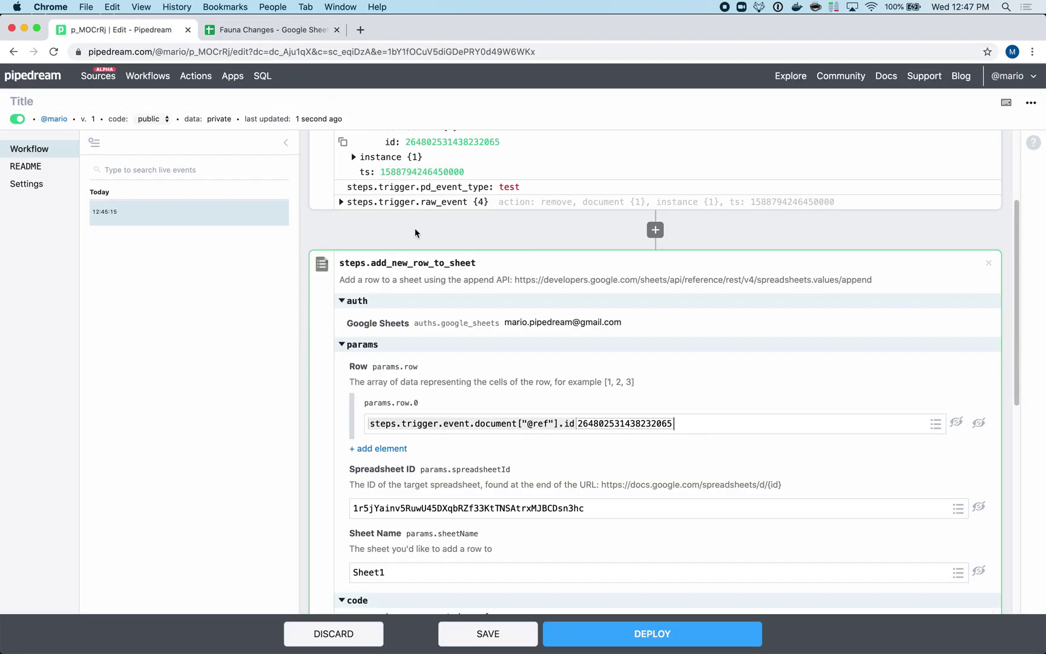
{"action": "scroll", "coordinate": [399, 199], "scroll_direction": "down", "scroll_amount": 3}
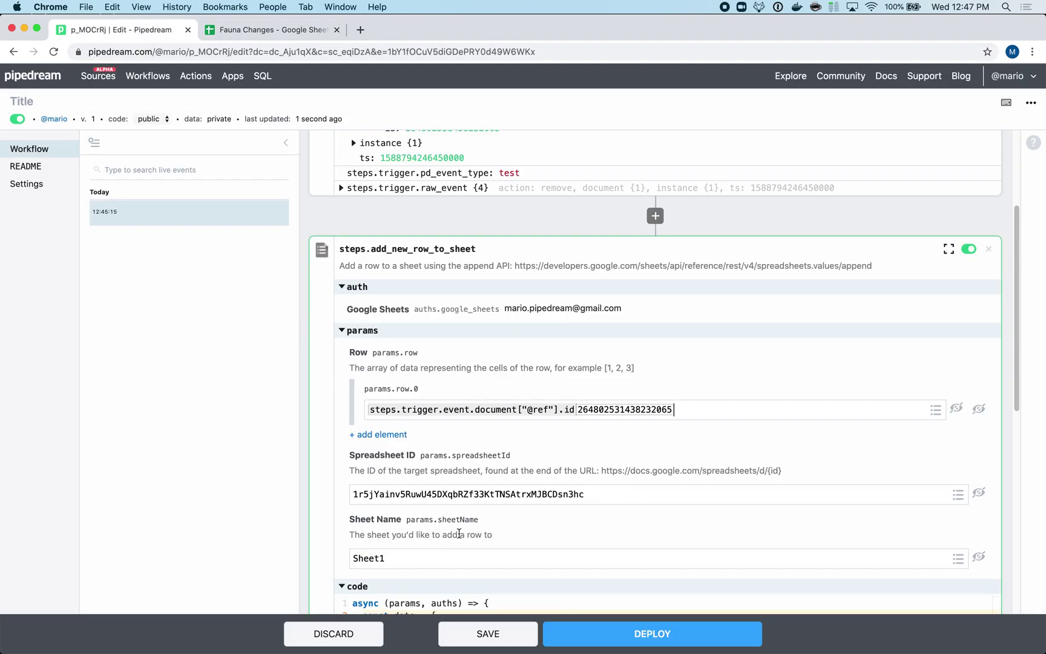
{"action": "left_click", "coordinate": [378, 435]}
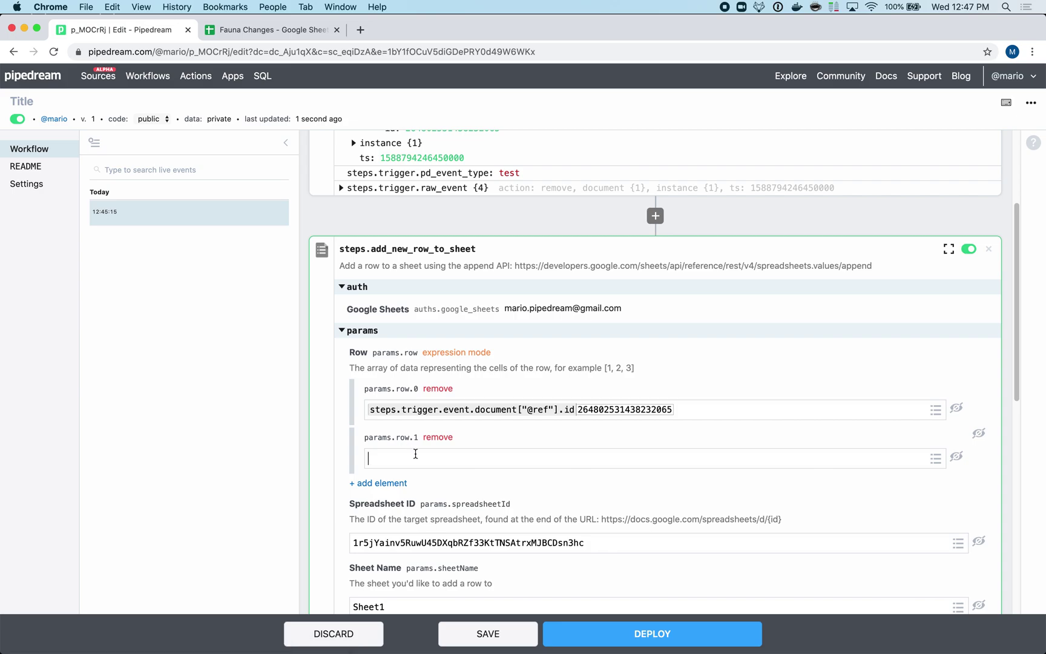
{"action": "type", "text": "steps.trigg"}
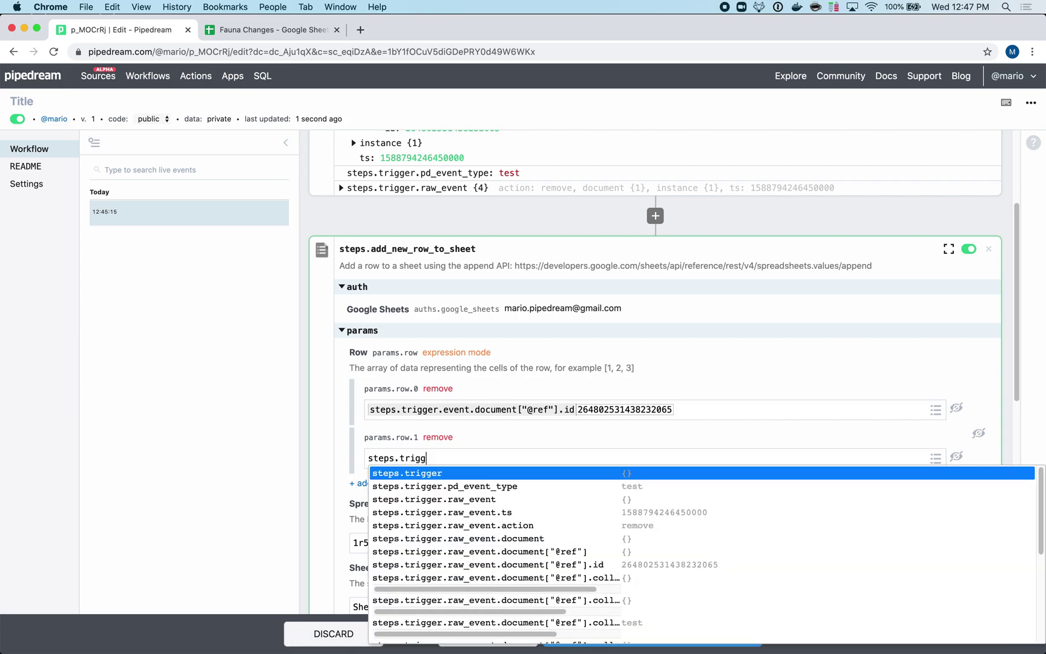
{"action": "type", "text": "event."}
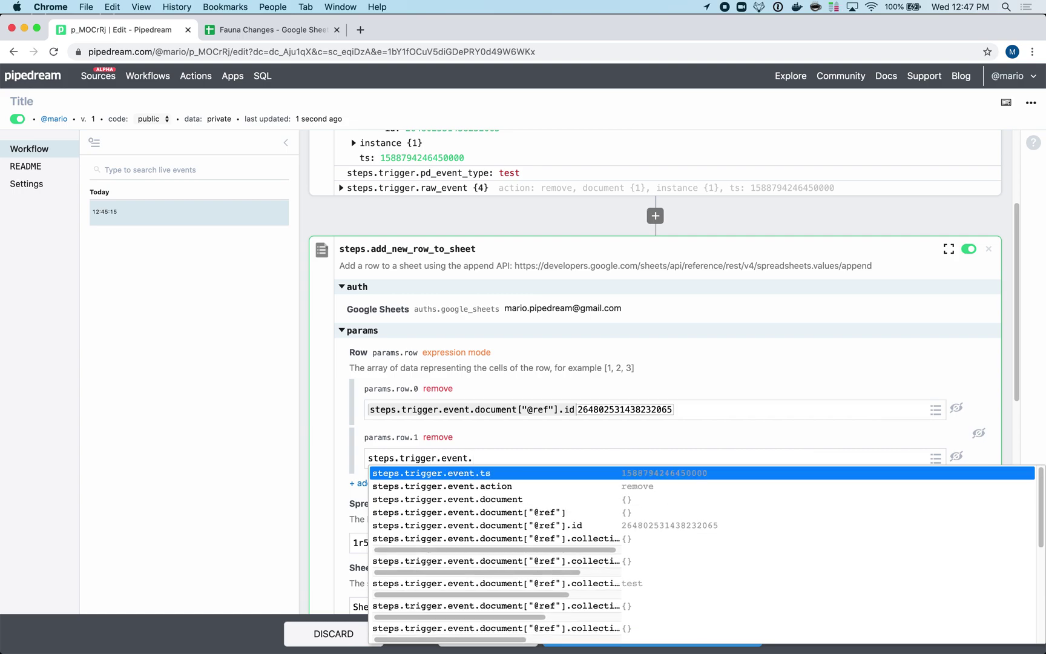
{"action": "key", "text": "Down"}
{"action": "key", "text": "Return"}
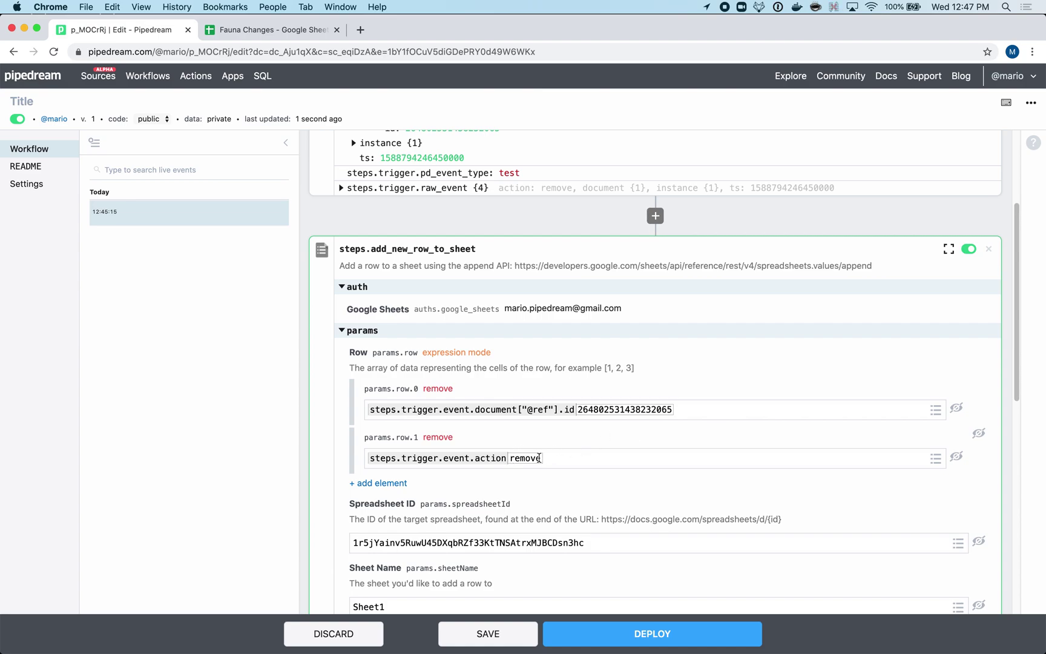
- Add a third Row element, set params.row.2 to steps.trigger.event.ts and compare the row with the sheet's headings
{"action": "scroll", "coordinate": [541, 417], "scroll_direction": "up", "scroll_amount": 1}
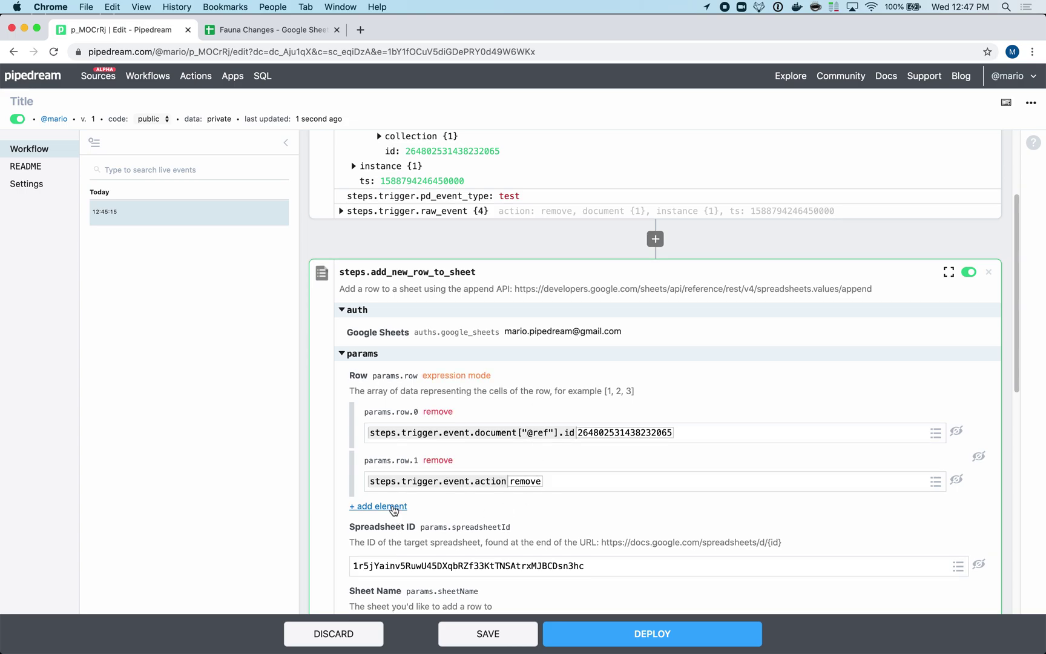
{"action": "left_click", "coordinate": [391, 507]}
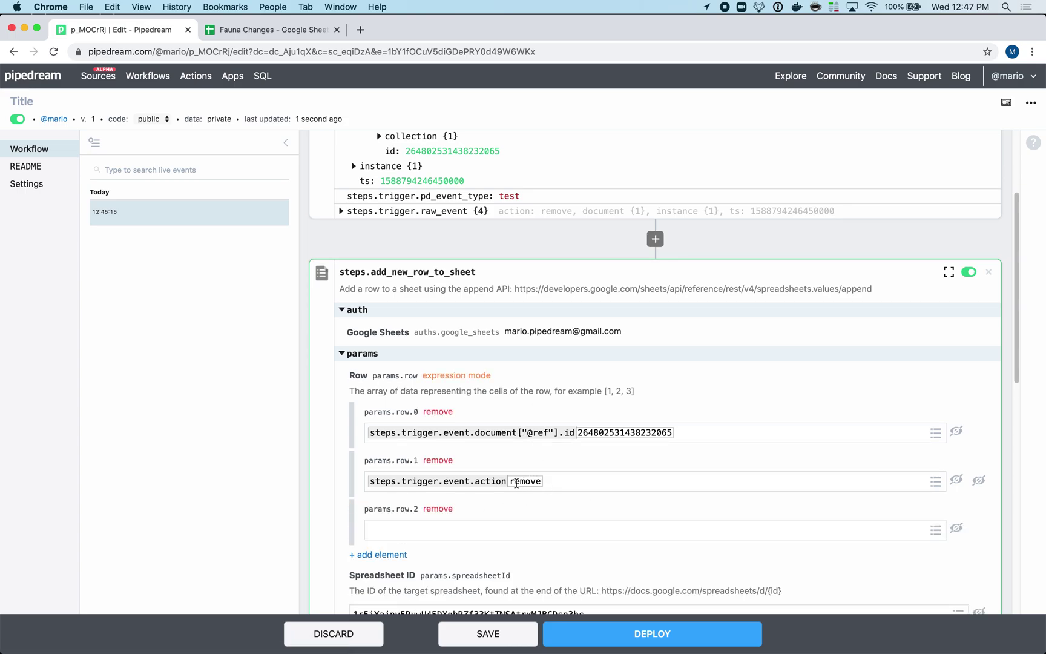
{"action": "left_click", "coordinate": [395, 532]}
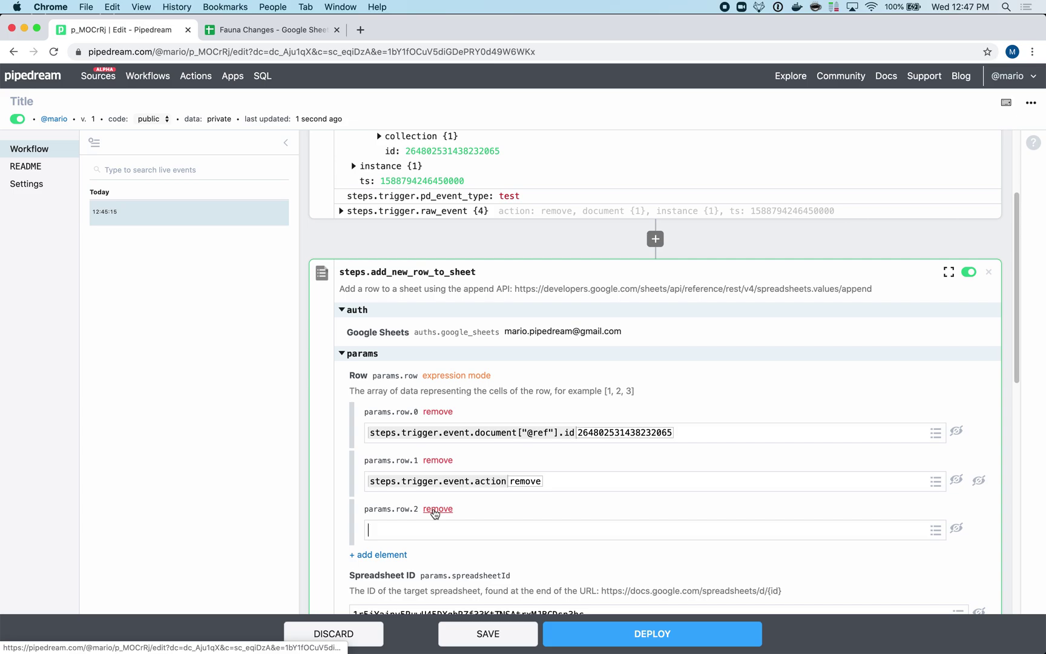
{"action": "type", "text": "steps.tr"}
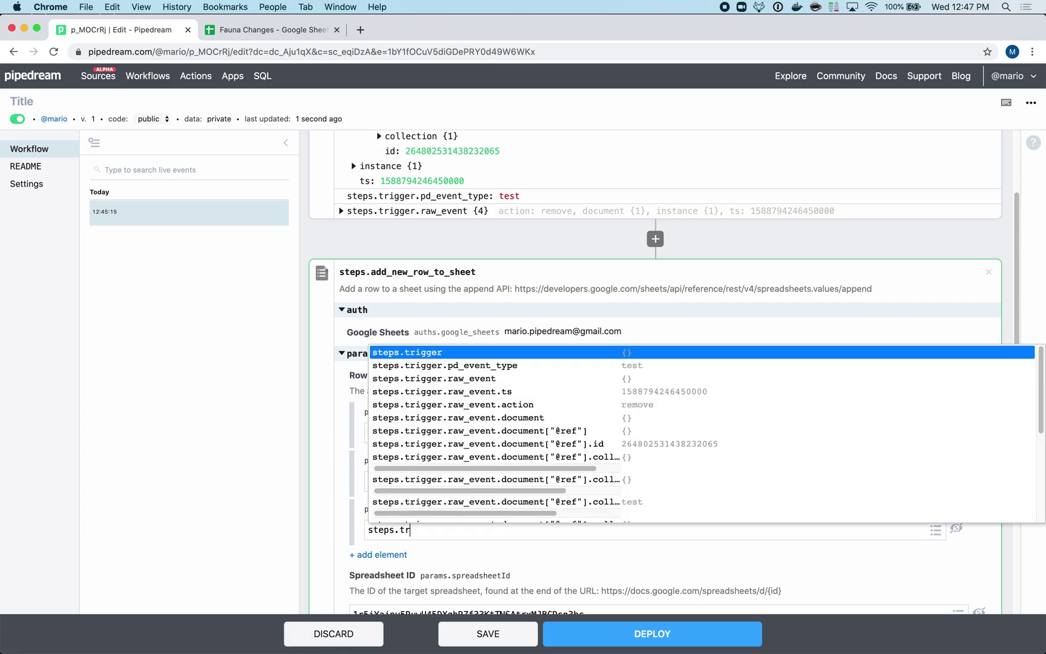
{"action": "type", "text": "igger."}
{"action": "type", "text": "event.t"}
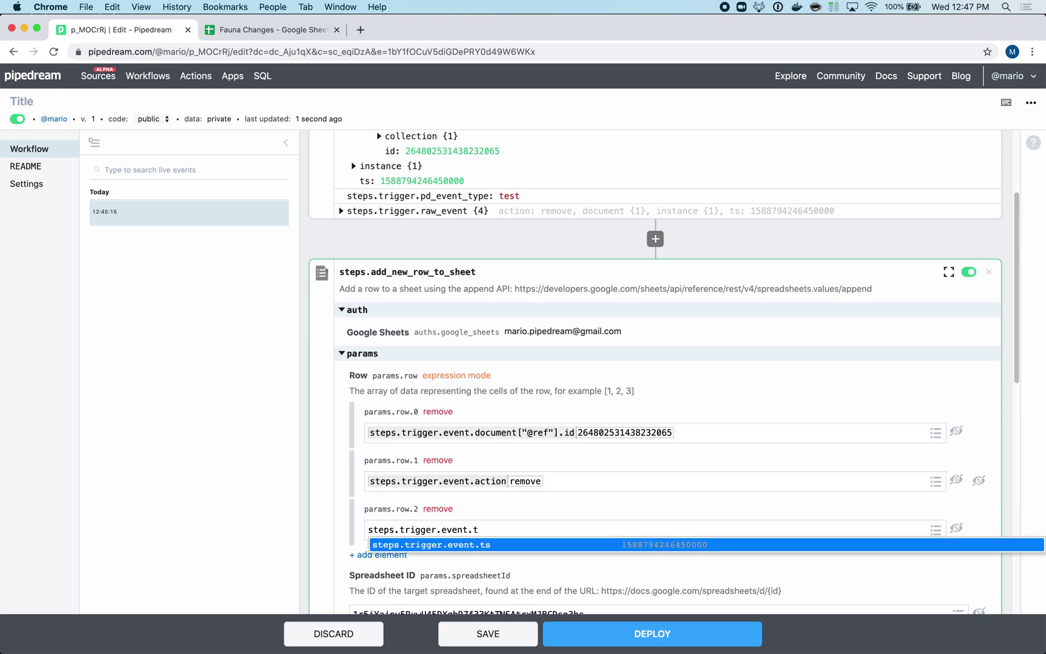
{"action": "key", "text": "Return"}
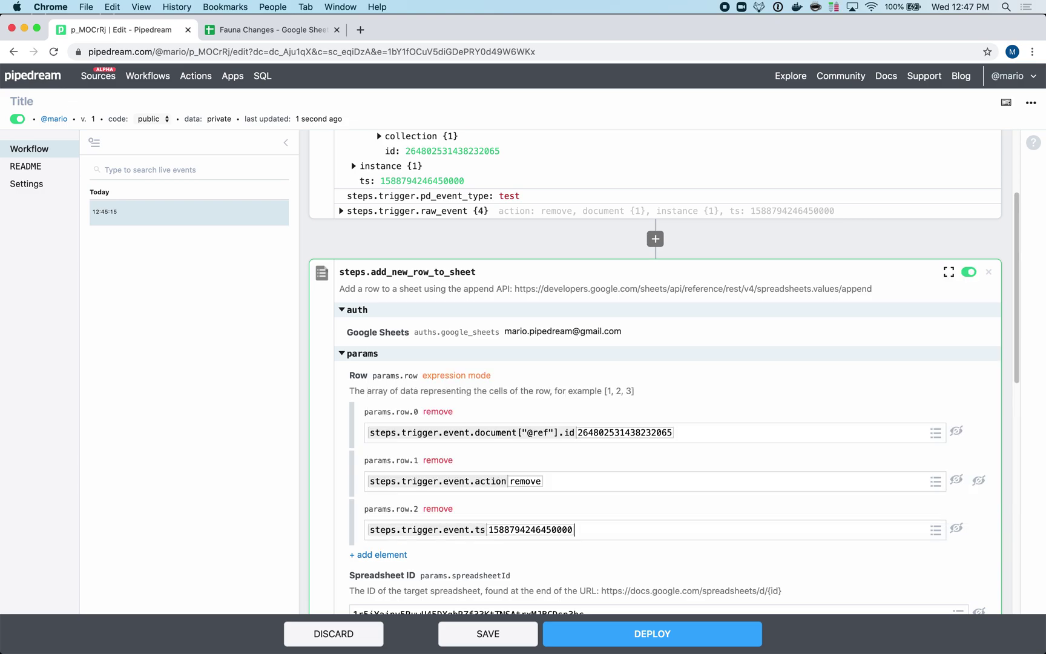
{"action": "left_click", "coordinate": [299, 30]}
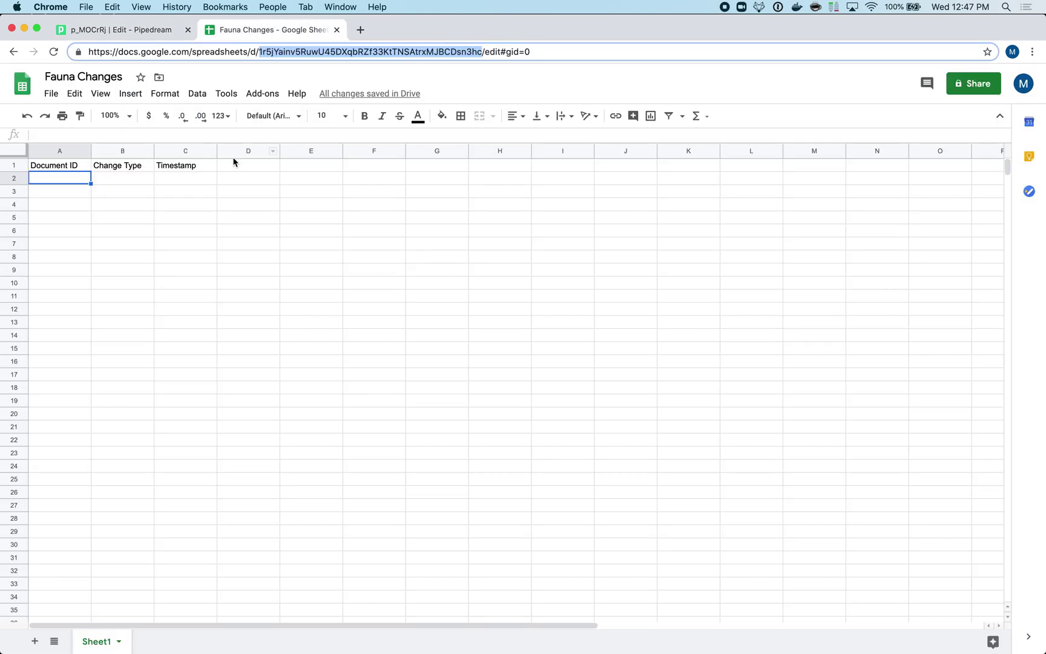
{"action": "left_click", "coordinate": [148, 29]}
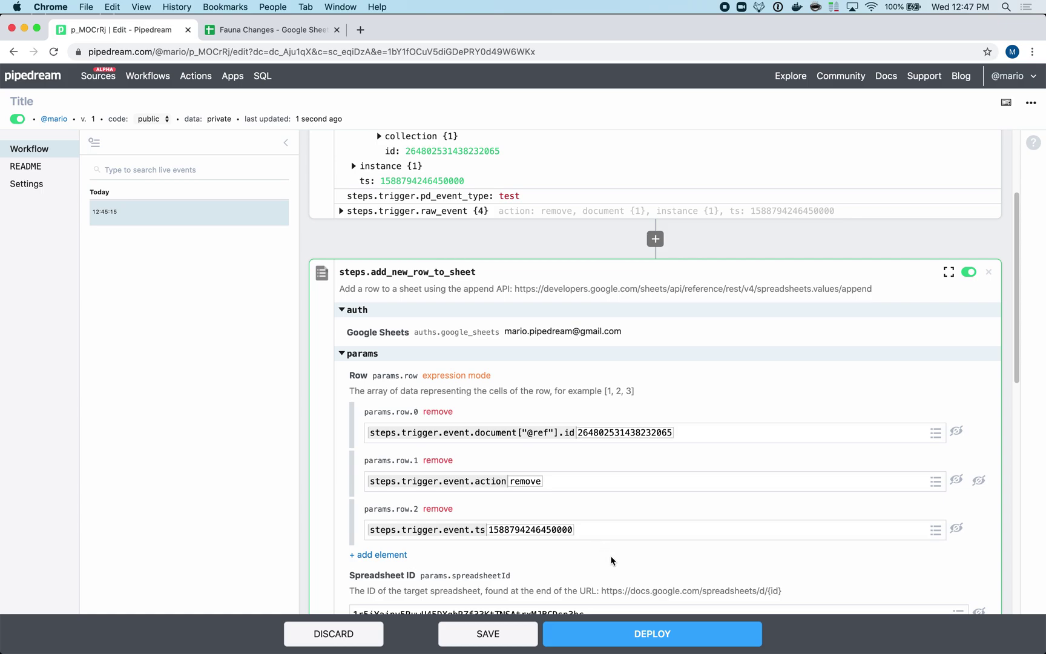
- Deploy the workflow, send the selected remove event as a test and check the Fauna Changes sheet for the new row
{"action": "left_click", "coordinate": [651, 635]}
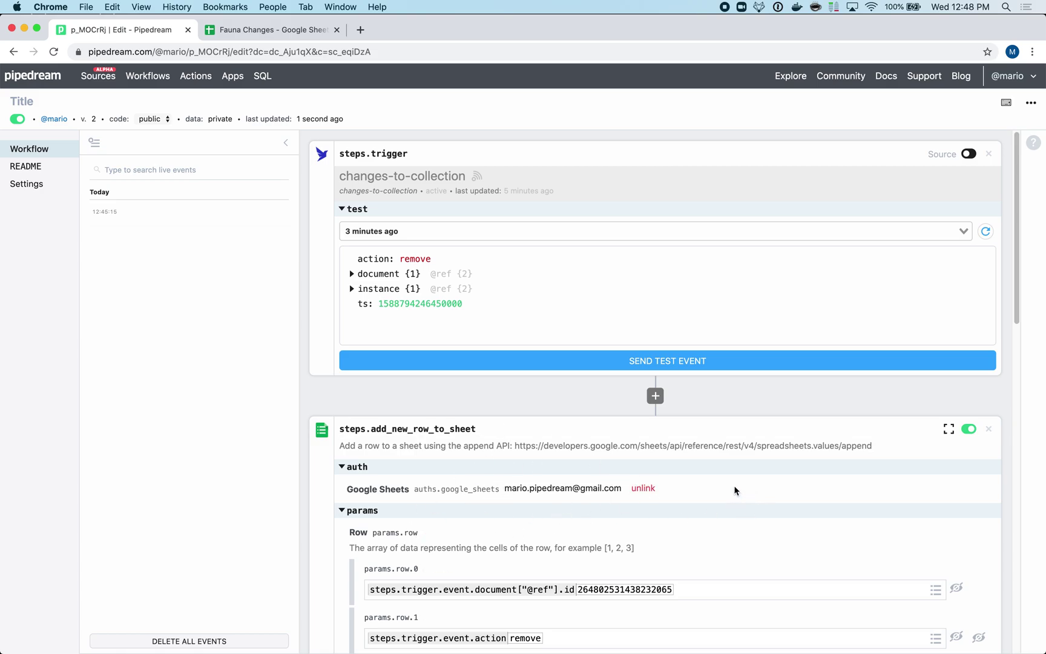
{"action": "left_click", "coordinate": [609, 365]}
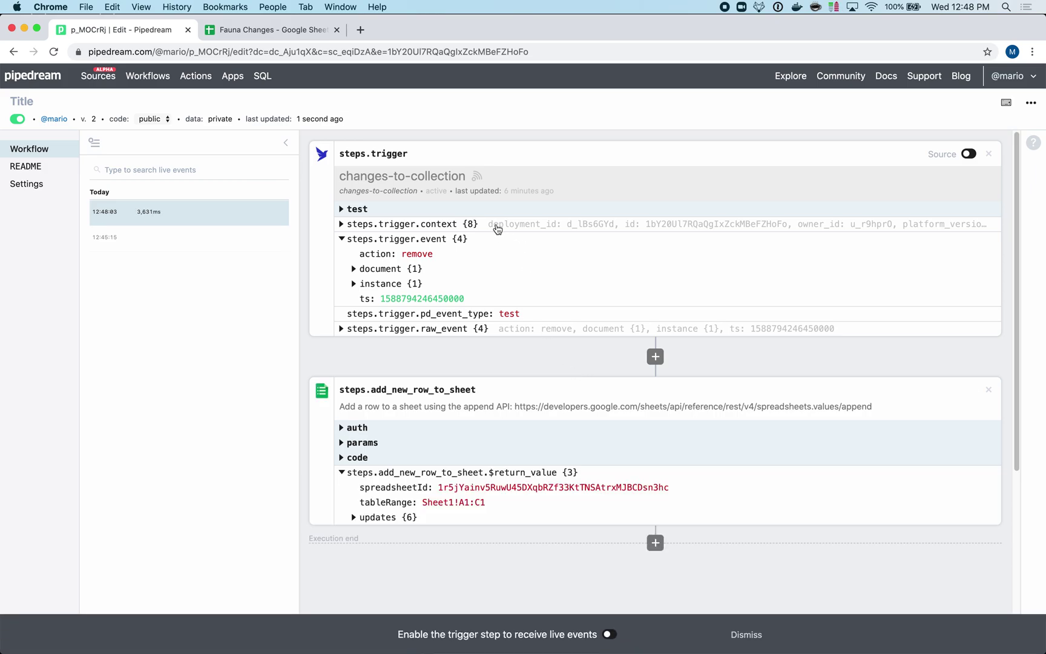
{"action": "left_click", "coordinate": [302, 33]}
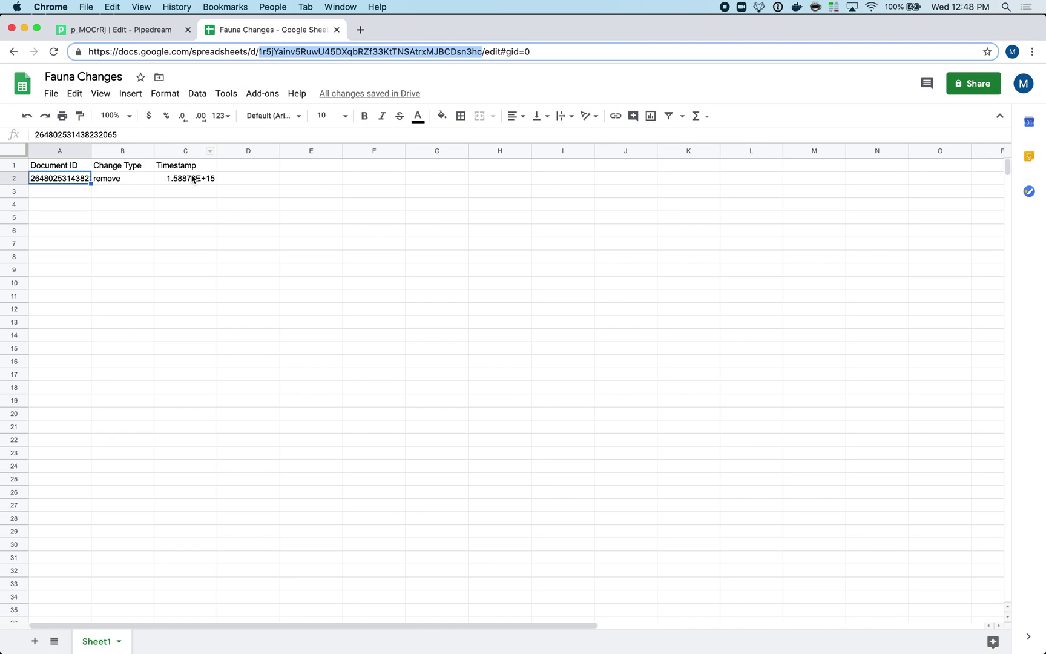
{"action": "left_click", "coordinate": [164, 32]}
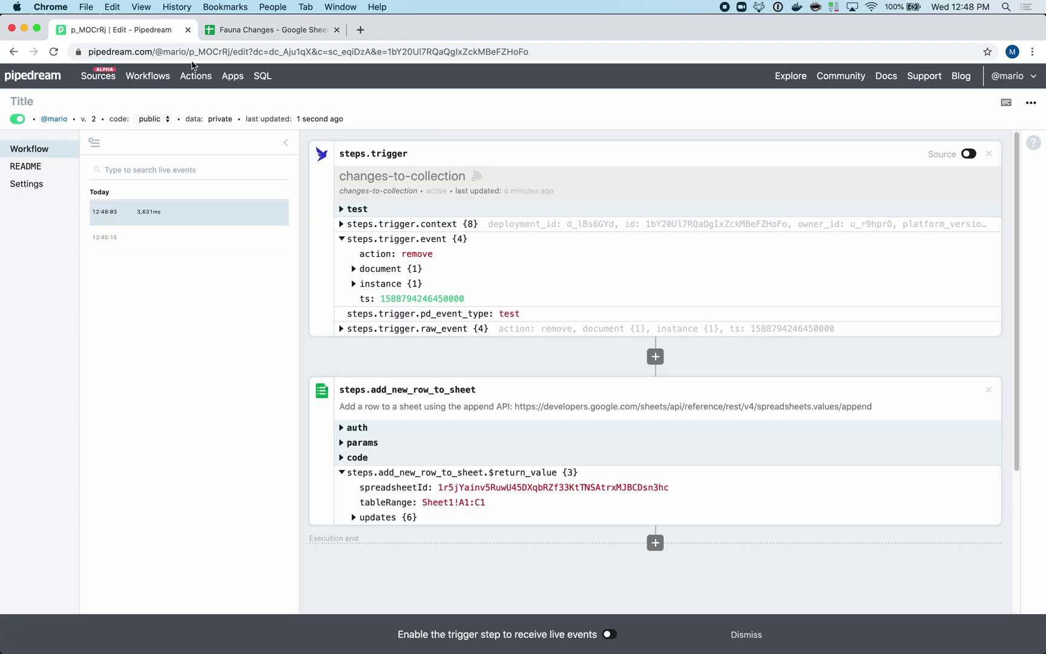
- Add the AWS - Lambda - Invoke Function action to the workflow after the Google Sheets step
{"action": "left_click", "coordinate": [655, 542]}
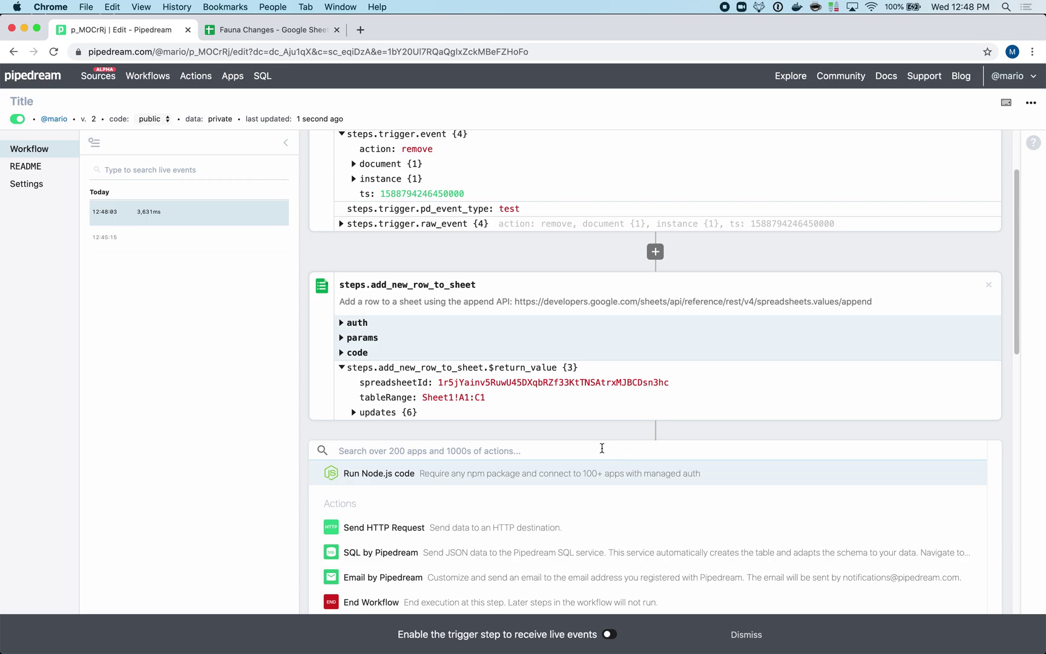
{"action": "type", "text": "lambda"}
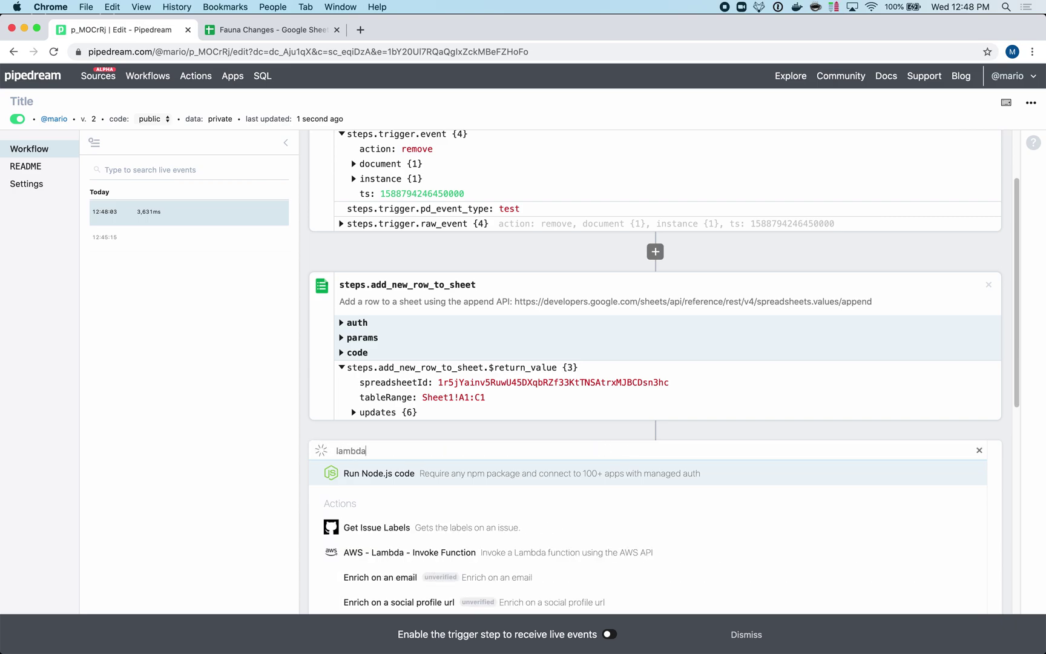
{"action": "left_click", "coordinate": [419, 533]}
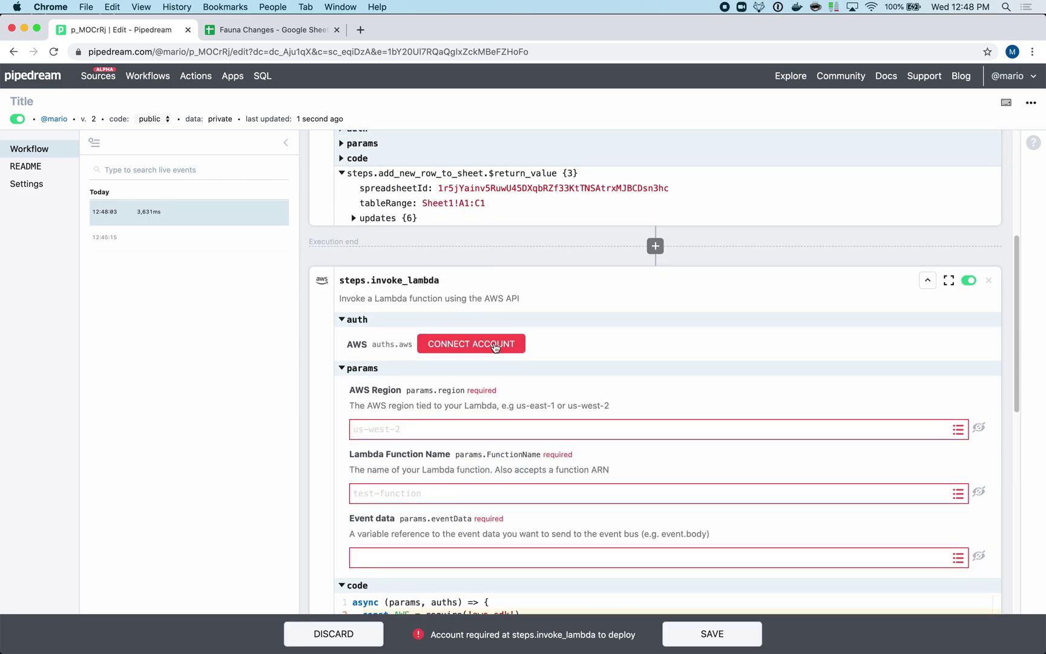
- View the AWS account connection form for the Lambda step and cancel it without entering any keys
{"action": "left_click", "coordinate": [496, 345]}
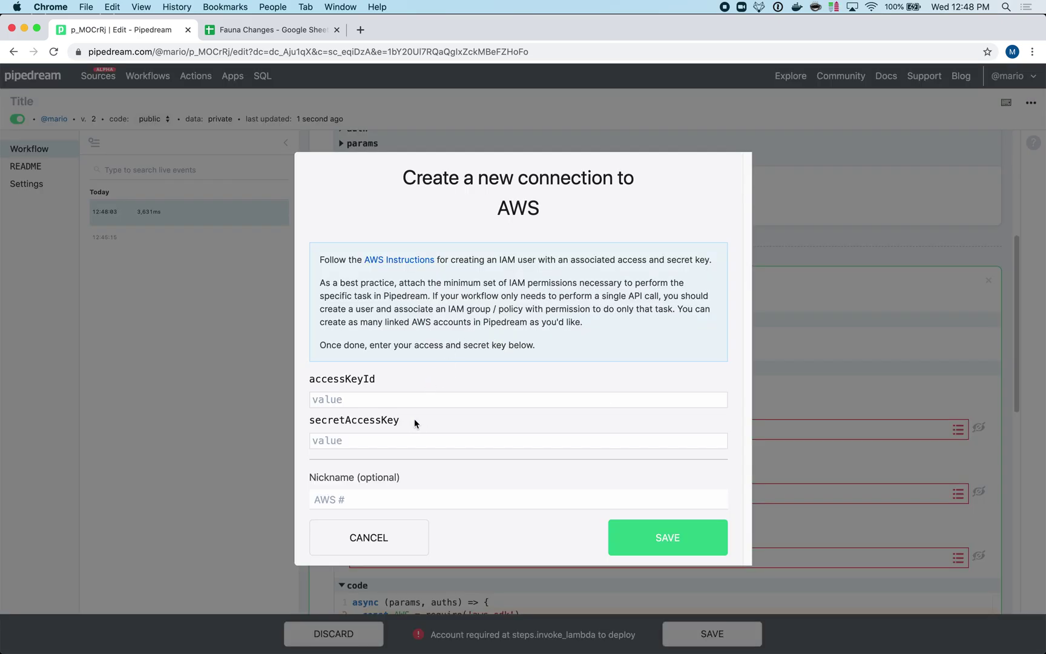
{"action": "left_click", "coordinate": [369, 440]}
{"action": "left_click", "coordinate": [378, 540]}
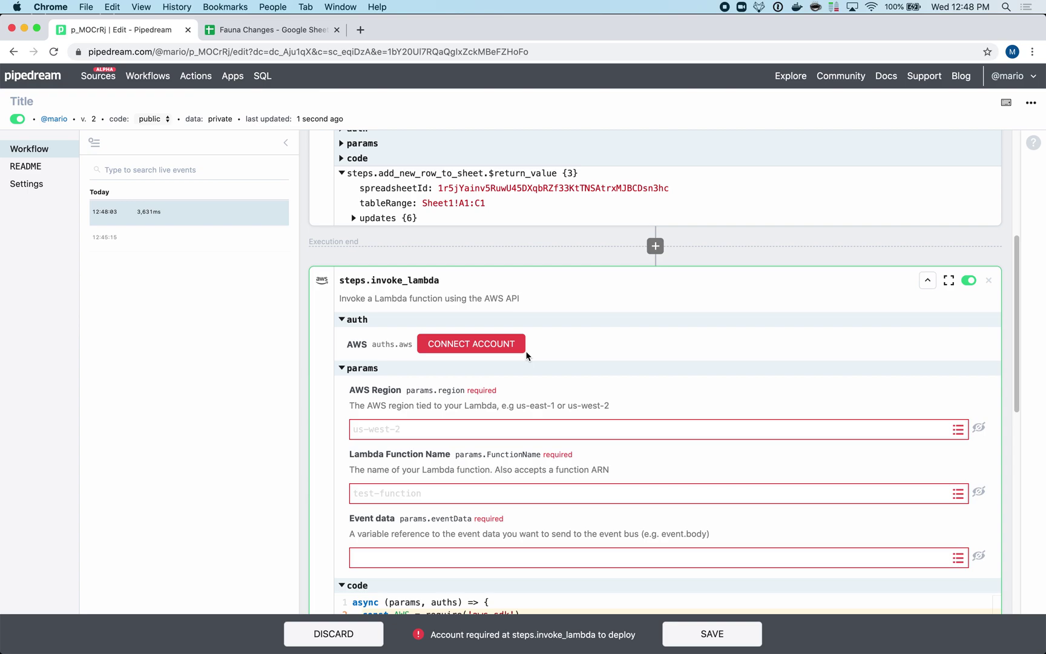
- Examine the Lambda step's required params and code alongside the row params of the add_new_row_to_sheet step
{"action": "scroll", "coordinate": [539, 360], "scroll_direction": "down", "scroll_amount": 1}
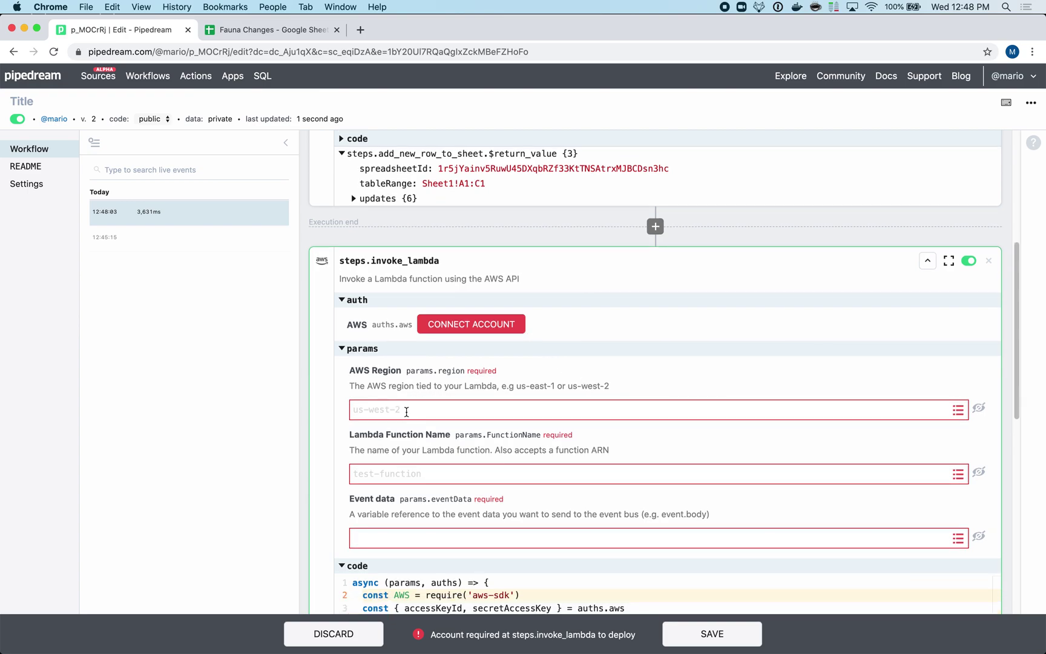
{"action": "left_click", "coordinate": [363, 537]}
{"action": "scroll", "coordinate": [401, 529], "scroll_direction": "up", "scroll_amount": 5}
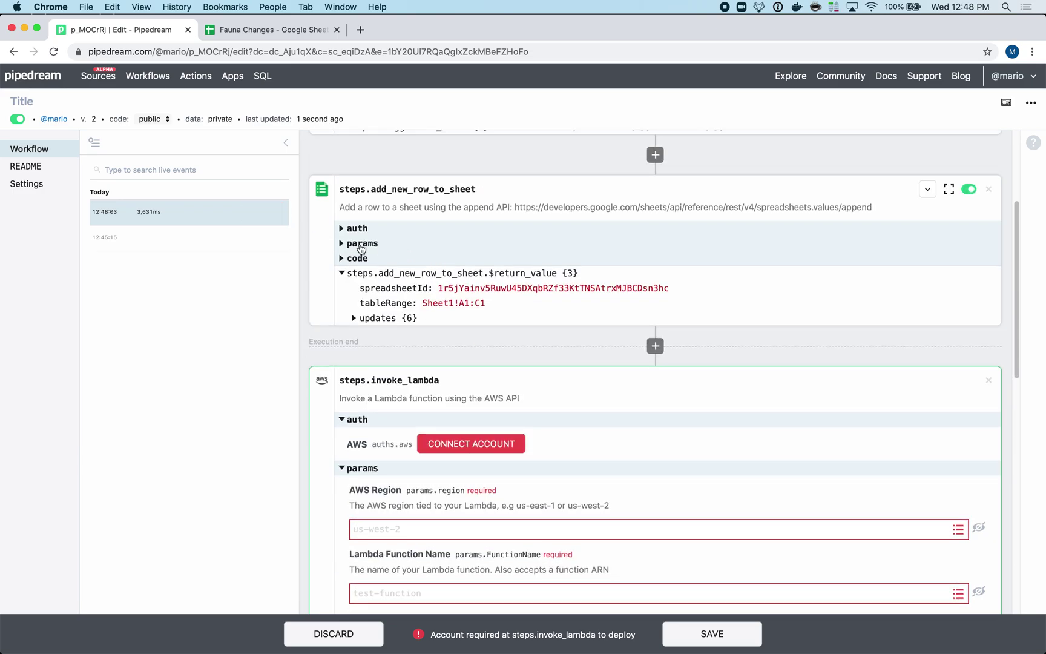
{"action": "left_click", "coordinate": [364, 246]}
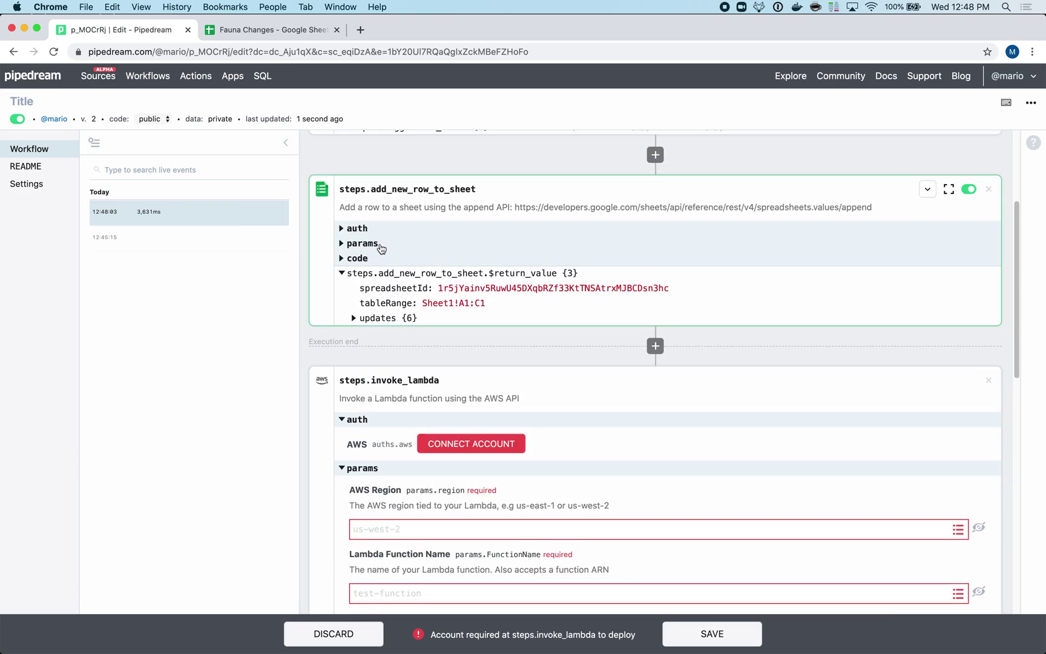
{"action": "left_click", "coordinate": [349, 244]}
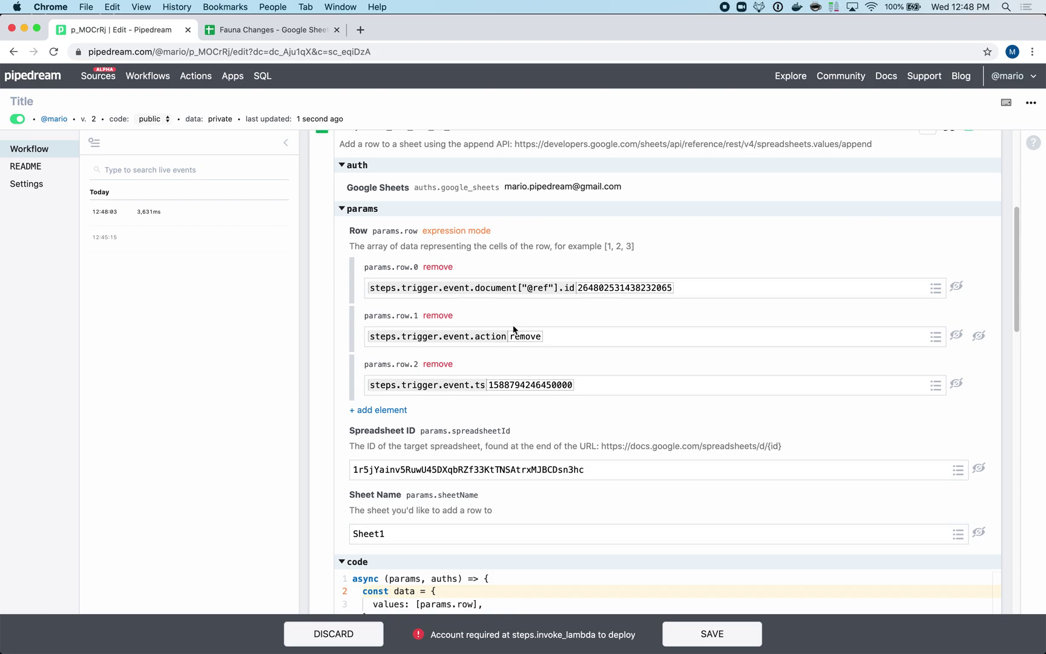
{"action": "scroll", "coordinate": [512, 324], "scroll_direction": "down", "scroll_amount": 10}
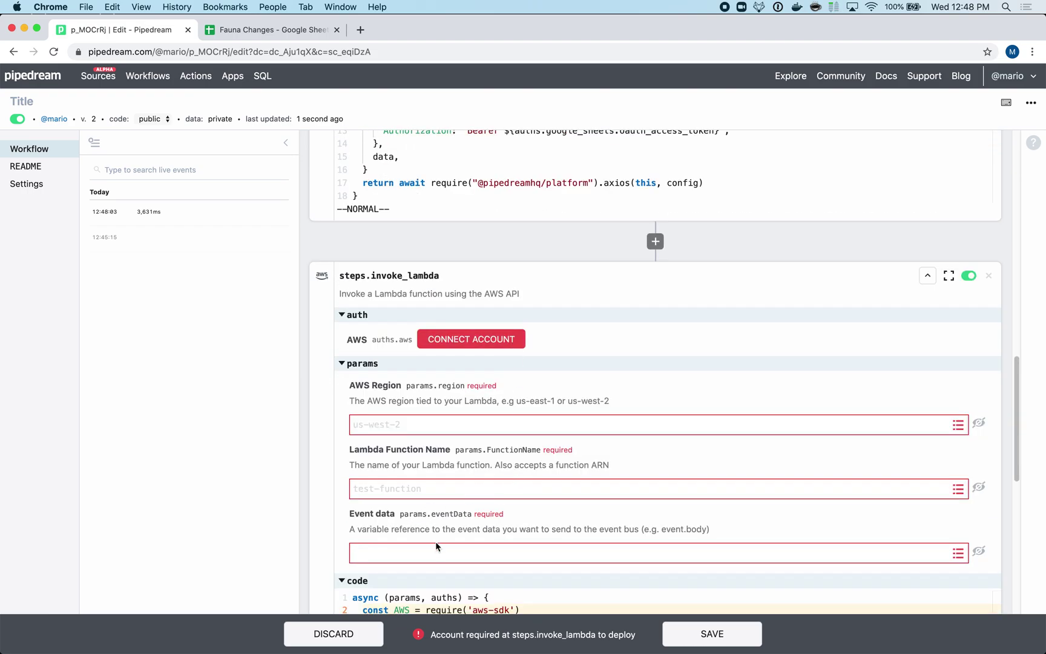
{"action": "scroll", "coordinate": [450, 549], "scroll_direction": "down", "scroll_amount": 5}
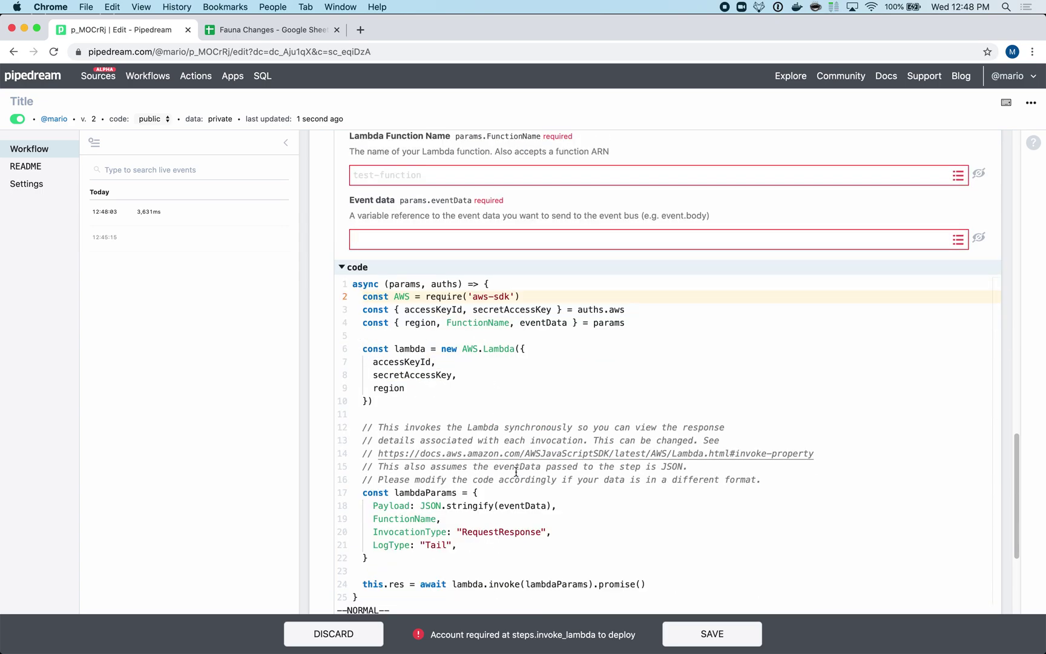
{"action": "scroll", "coordinate": [467, 388], "scroll_direction": "up", "scroll_amount": 4}
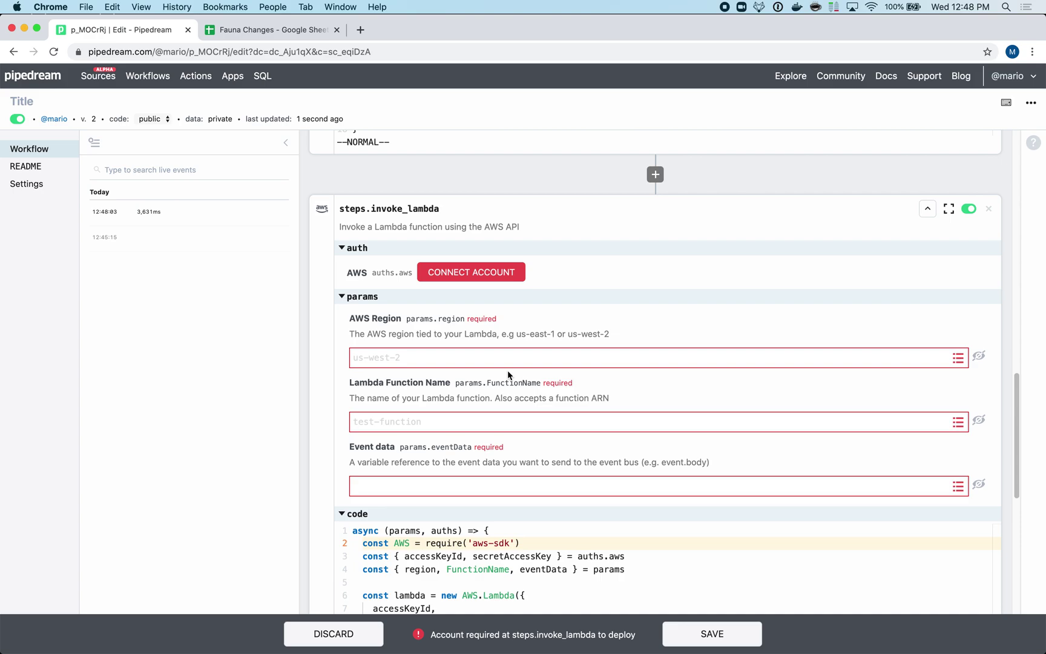
{"action": "scroll", "coordinate": [516, 409], "scroll_direction": "down", "scroll_amount": 3}
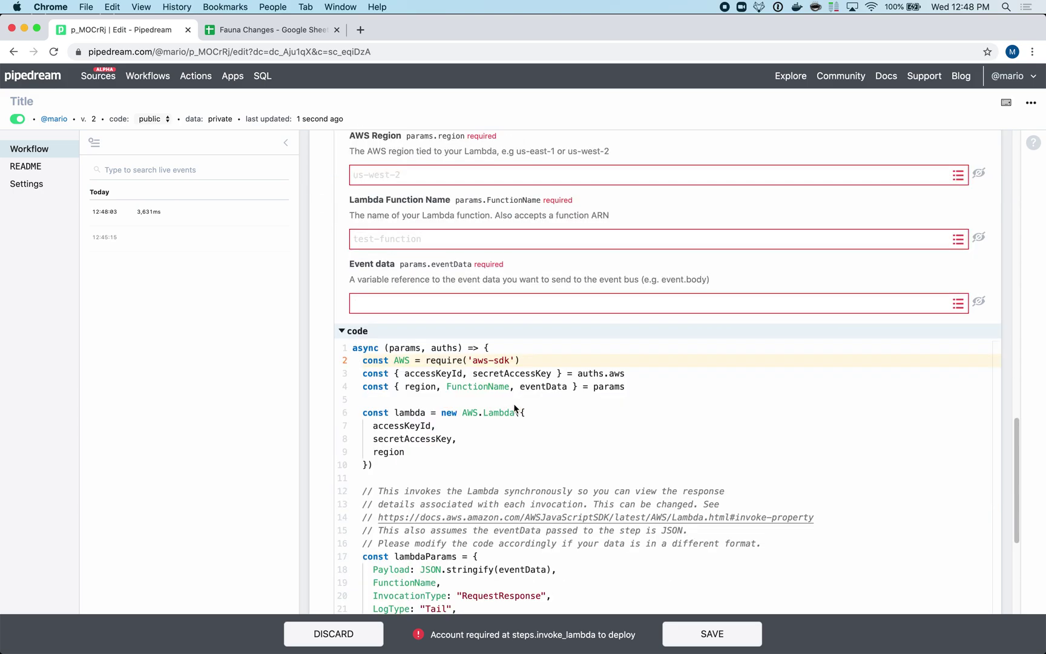
- Start editing the Lambda step's code at the region line and accept customizing the action for this workflow
{"action": "left_click", "coordinate": [435, 446]}
{"action": "key", "text": "comma"}
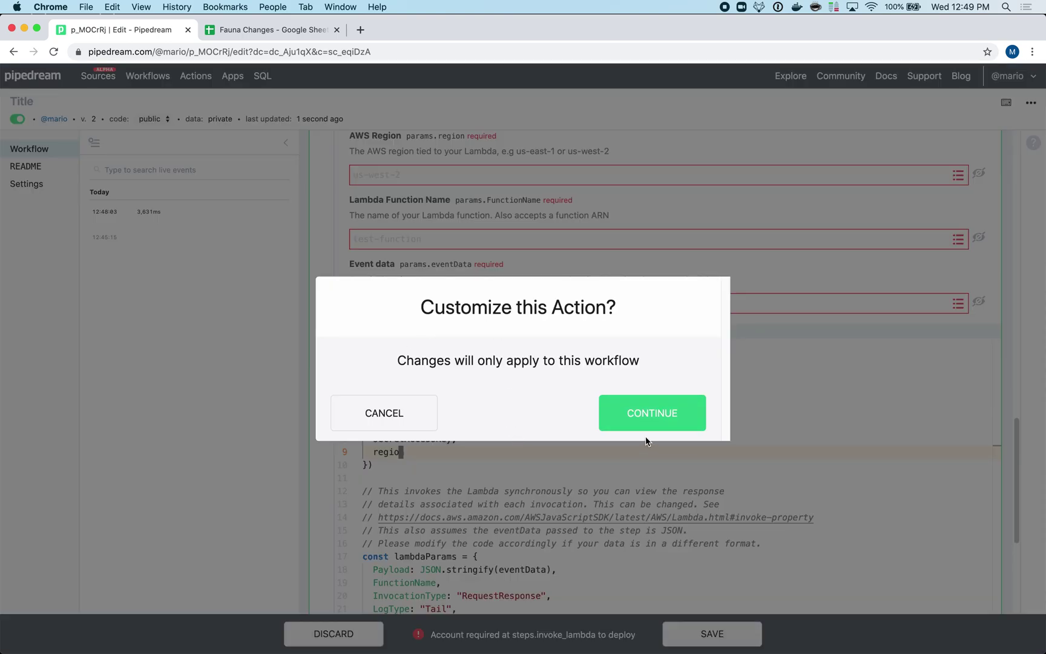
{"action": "left_click", "coordinate": [636, 413]}
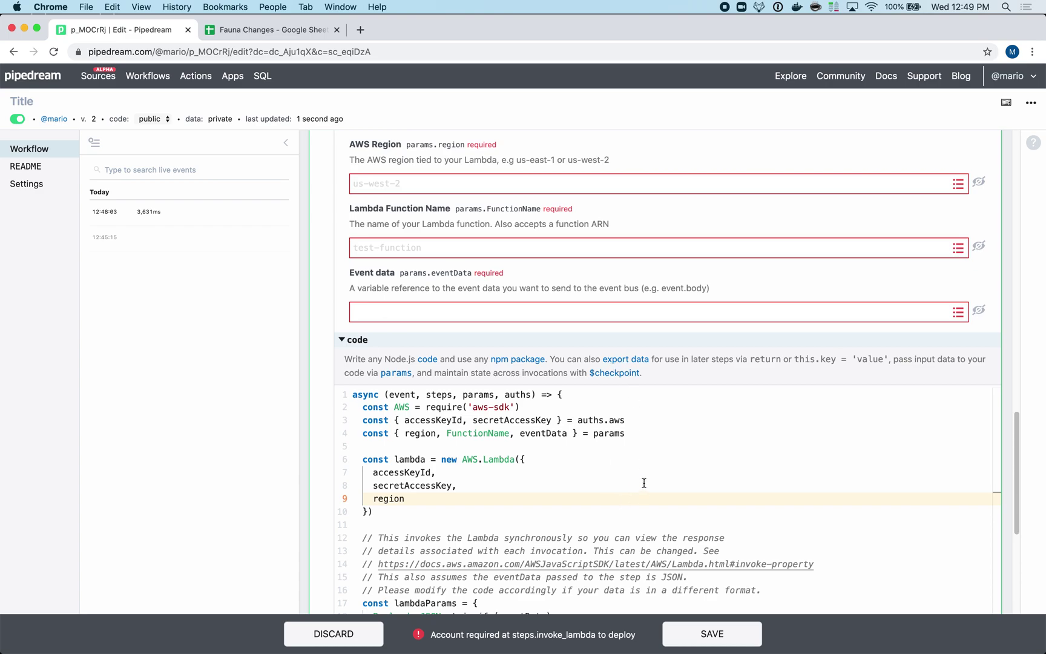
- Review the customized Lambda step's auth, params and code, and discard the unsaved workflow changes
{"action": "scroll", "coordinate": [643, 483], "scroll_direction": "up", "scroll_amount": 3}
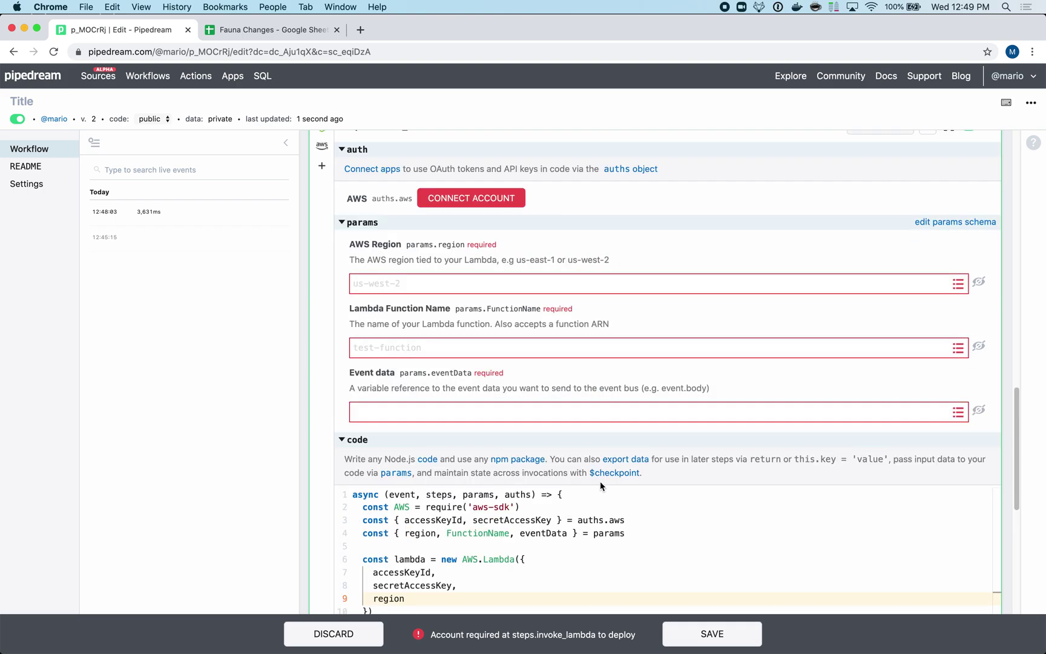
{"action": "scroll", "coordinate": [601, 485], "scroll_direction": "up", "scroll_amount": 3}
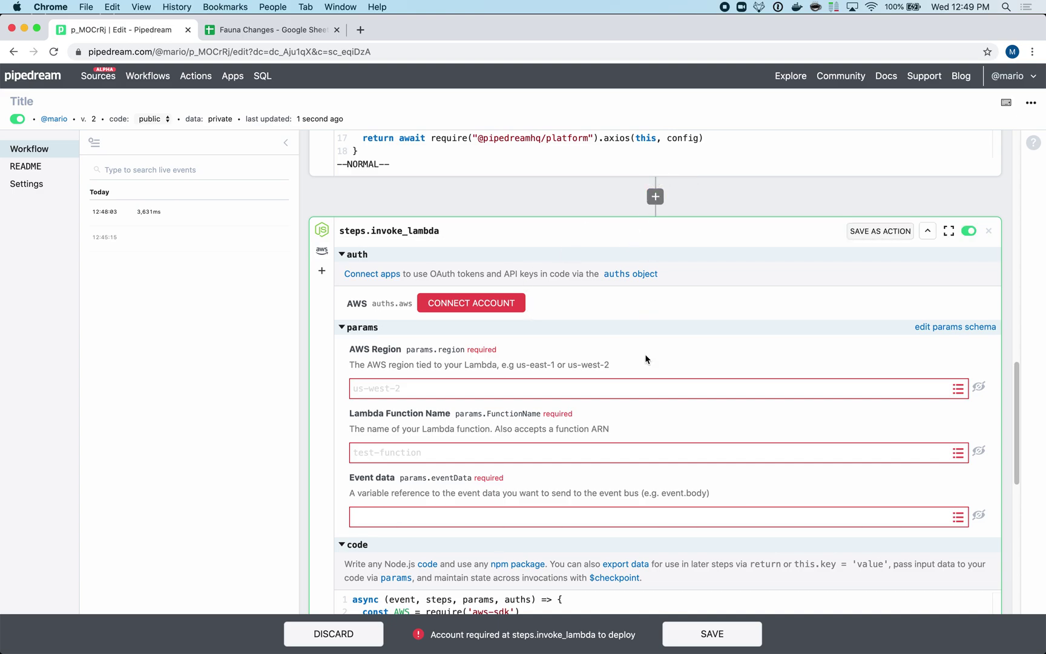
{"action": "scroll", "coordinate": [482, 525], "scroll_direction": "down", "scroll_amount": 4}
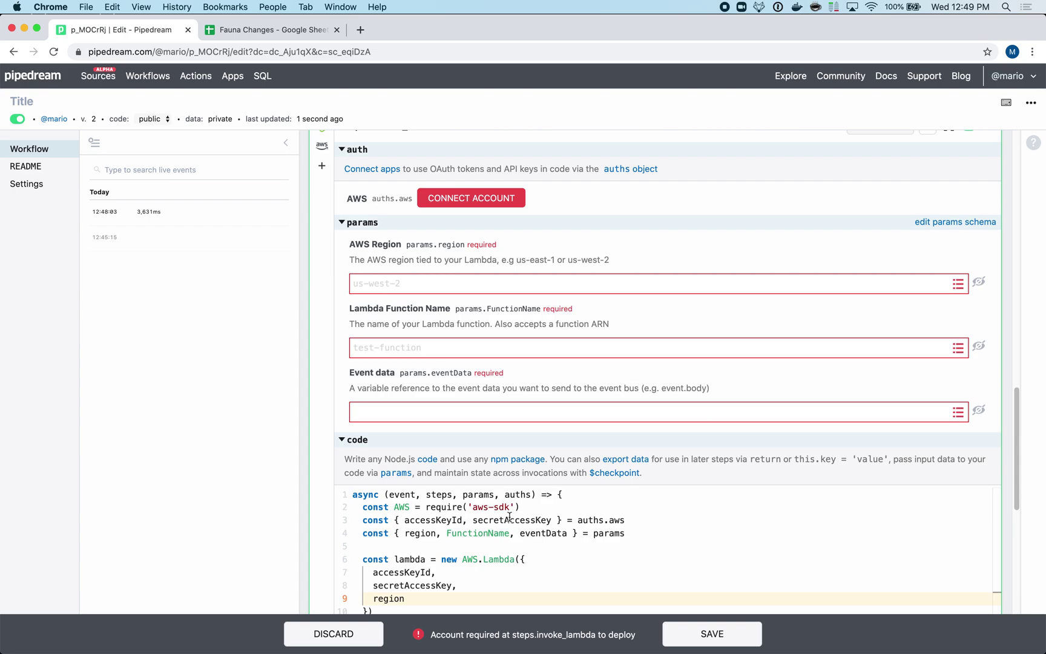
{"action": "mouse_move", "coordinate": [509, 516]}
{"action": "scroll", "coordinate": [510, 516], "scroll_direction": "down", "scroll_amount": 9}
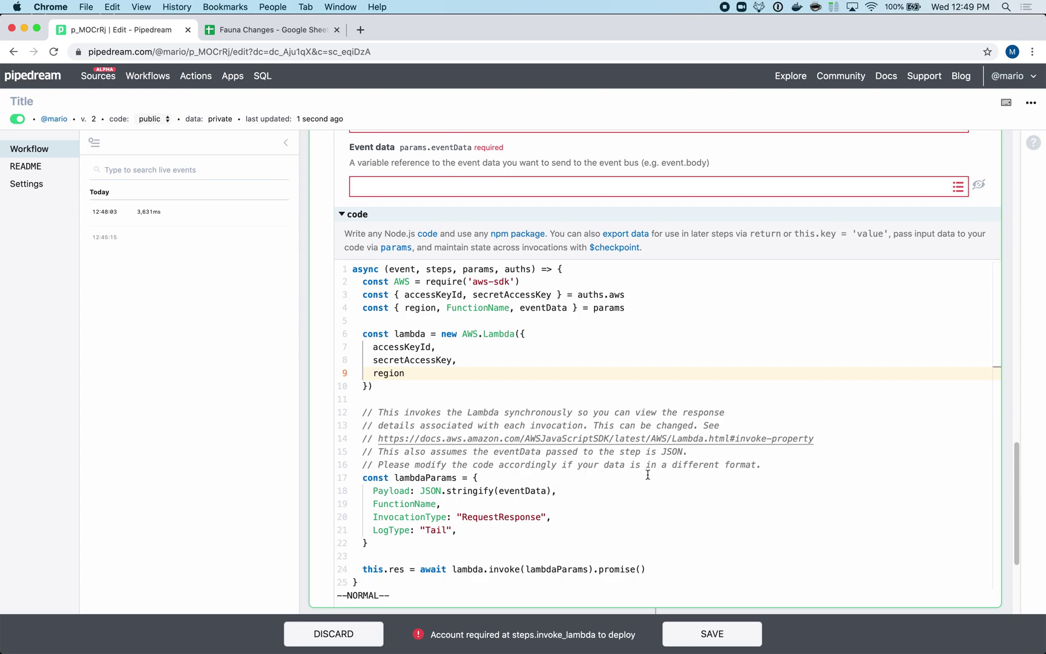
{"action": "left_click", "coordinate": [356, 640]}
{"action": "scroll", "coordinate": [499, 425], "scroll_direction": "up", "scroll_amount": 10}
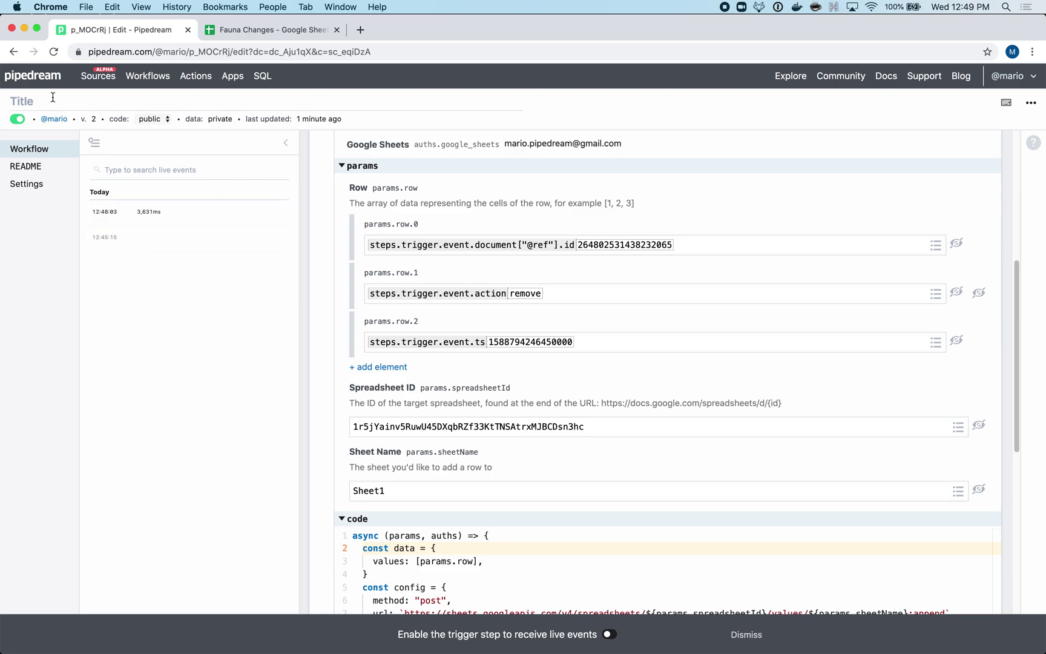
- Open the changes-to-collection event source, look at the components offered for a new event source and cancel its creation
{"action": "left_click", "coordinate": [107, 79]}
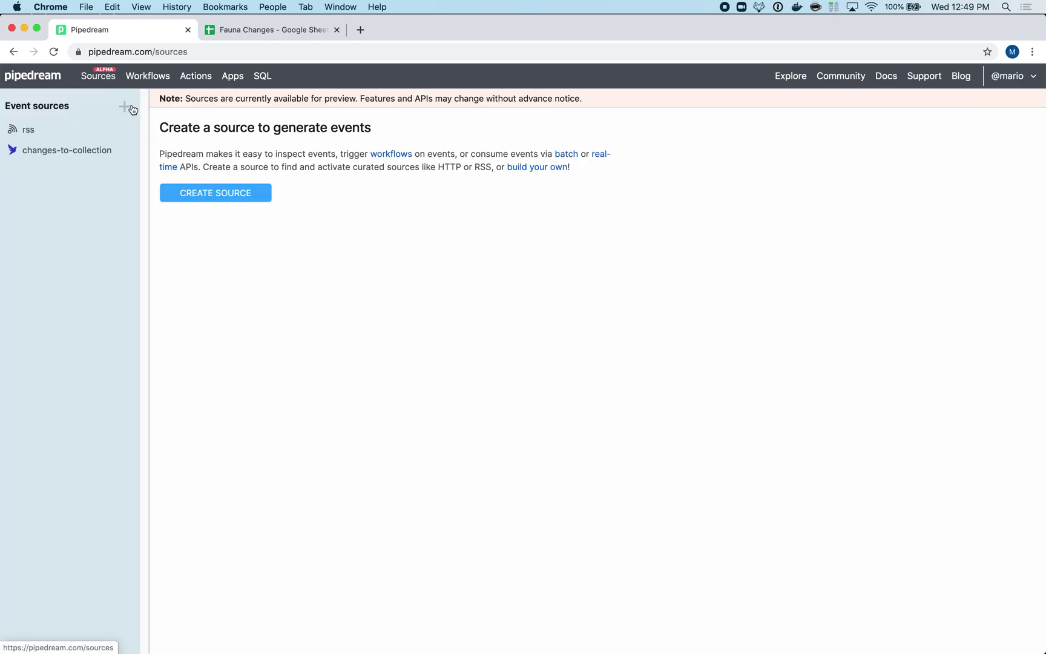
{"action": "left_click", "coordinate": [79, 156]}
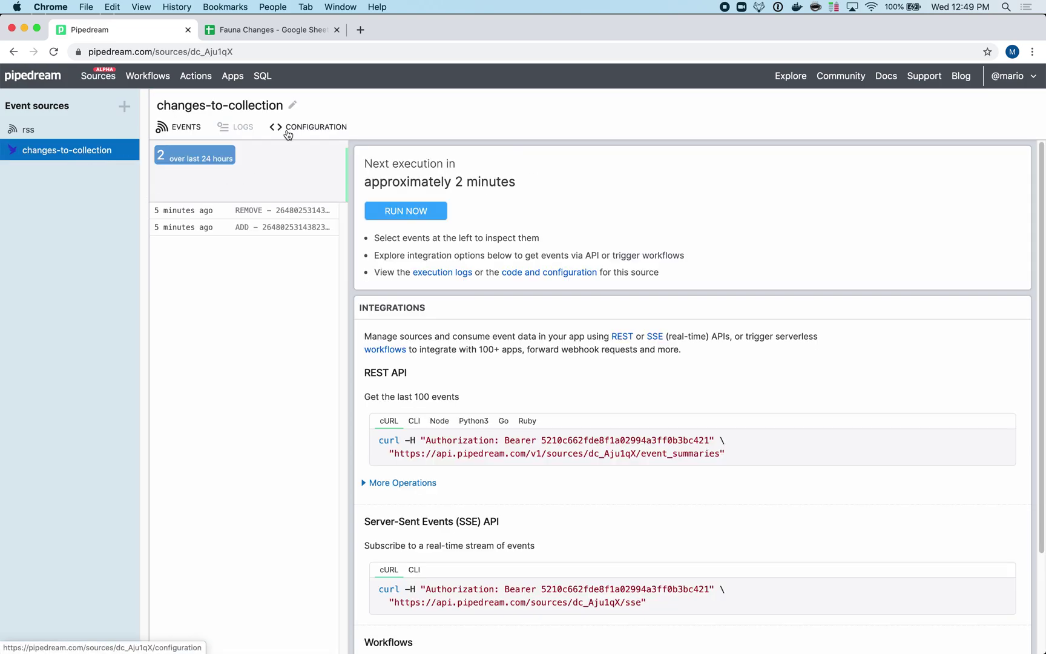
{"action": "left_click", "coordinate": [124, 107]}
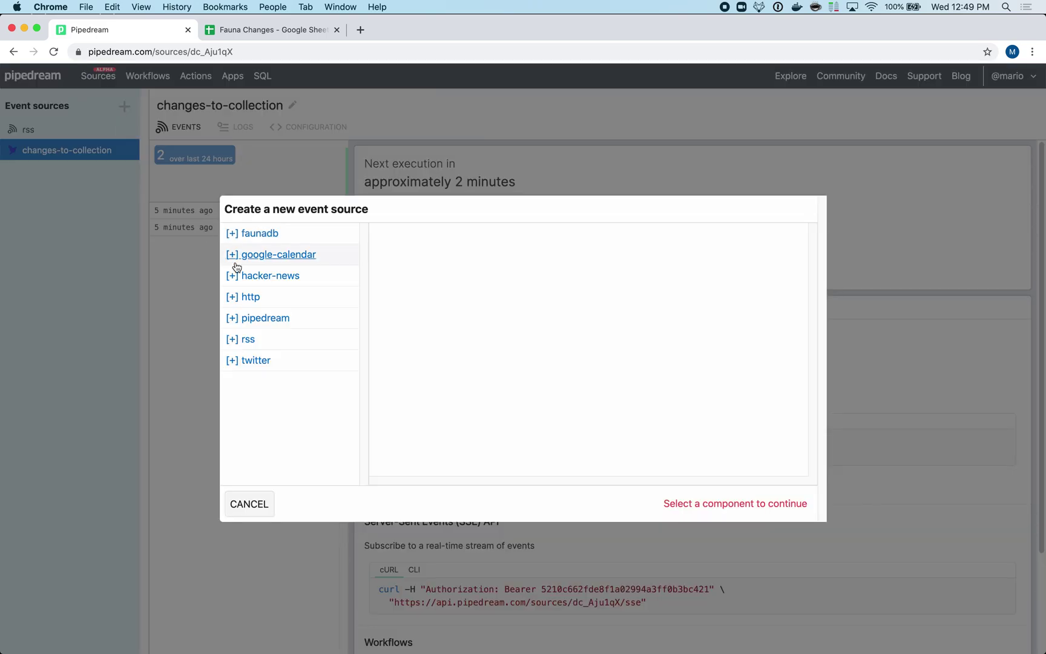
{"action": "left_click", "coordinate": [260, 512]}
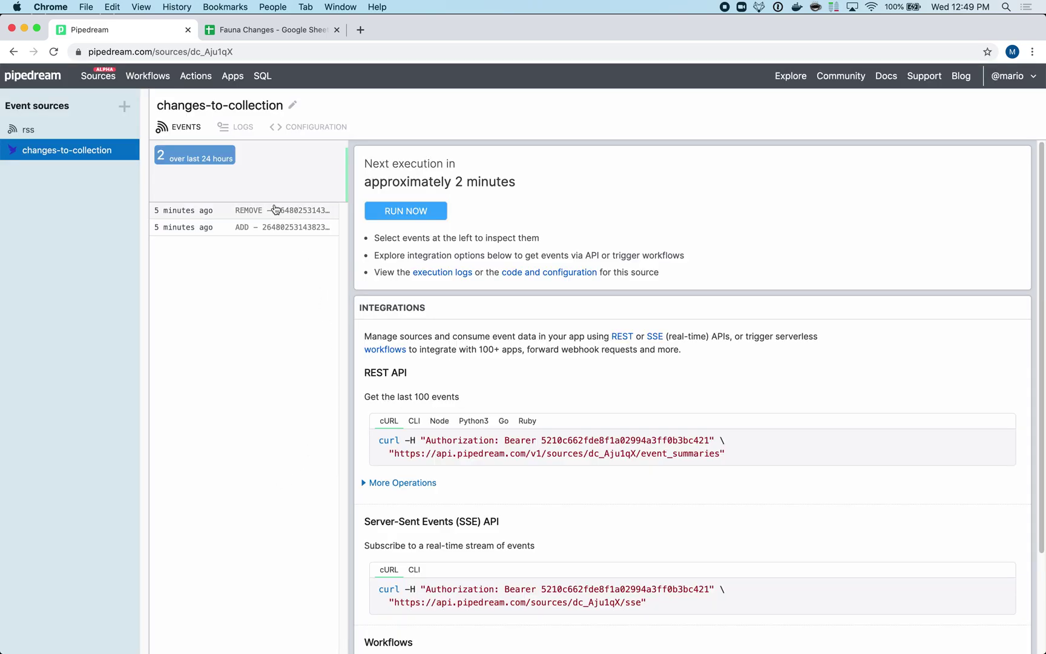
- Examine the changes-to-collection source's configuration, including its version, props and the run() code that emits events
{"action": "left_click", "coordinate": [318, 129]}
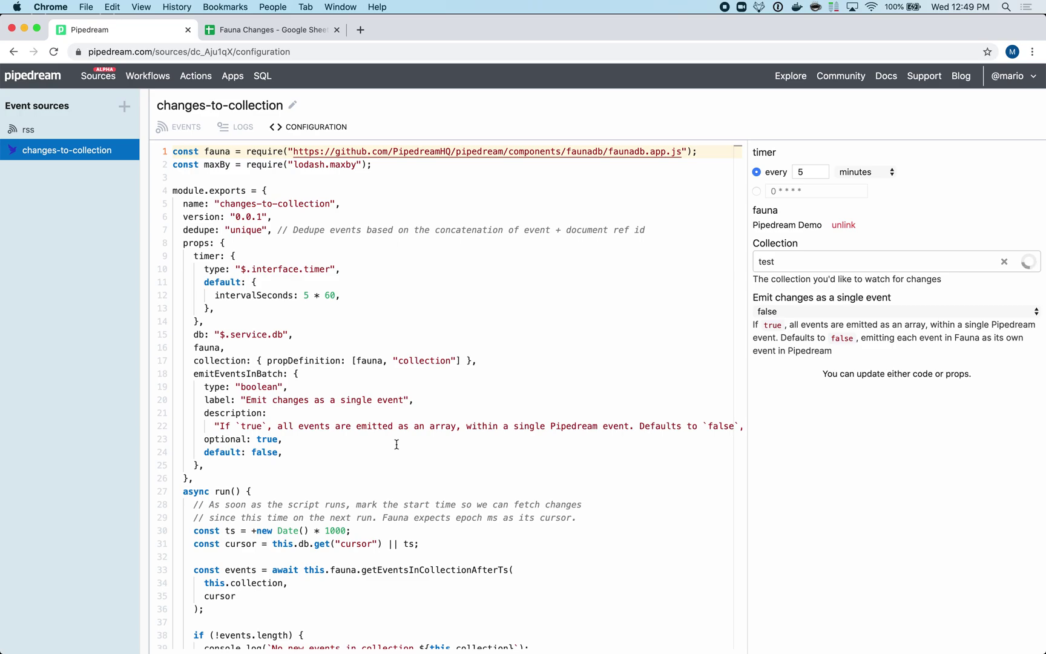
{"action": "scroll", "coordinate": [375, 430], "scroll_direction": "down", "scroll_amount": 3}
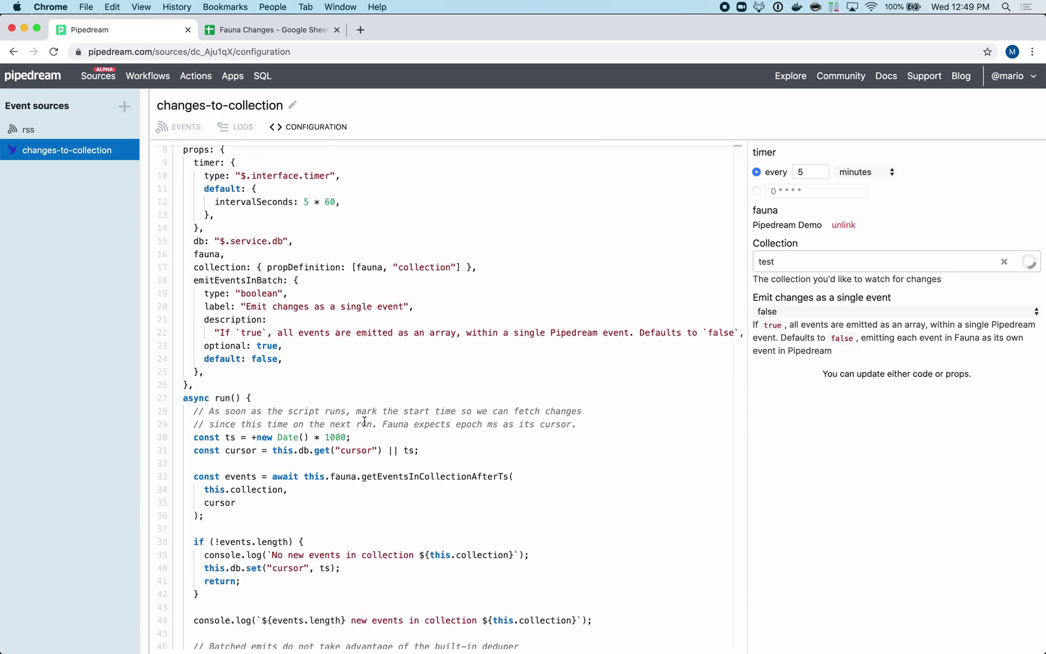
{"action": "scroll", "coordinate": [364, 421], "scroll_direction": "up", "scroll_amount": 3}
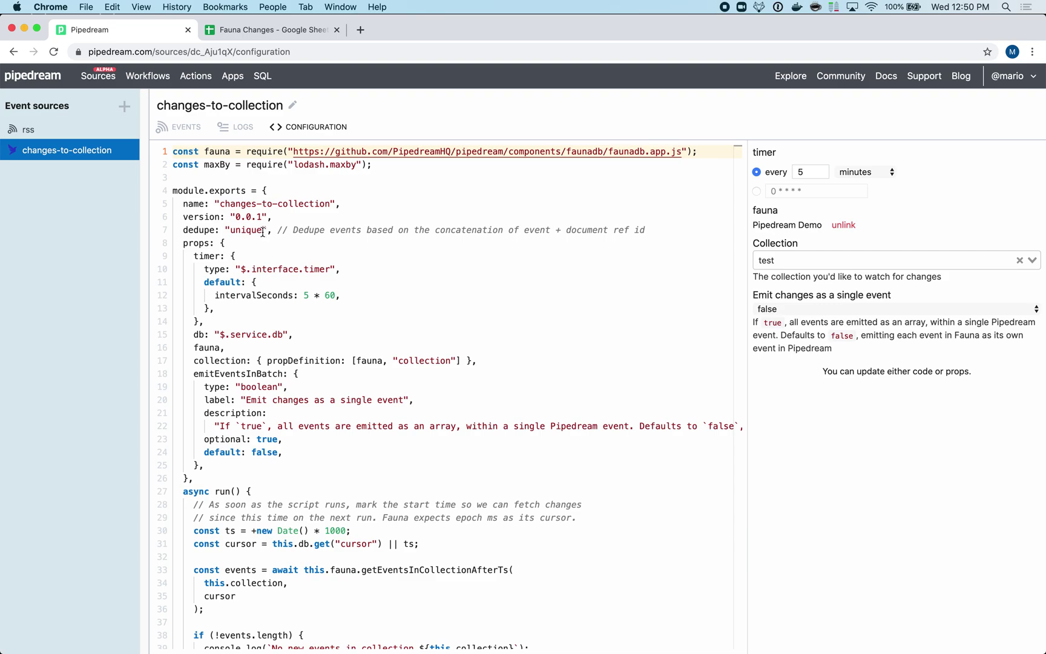
{"action": "left_click", "coordinate": [220, 191]}
{"action": "left_click", "coordinate": [201, 216]}
{"action": "scroll", "coordinate": [225, 293], "scroll_direction": "down", "scroll_amount": 2}
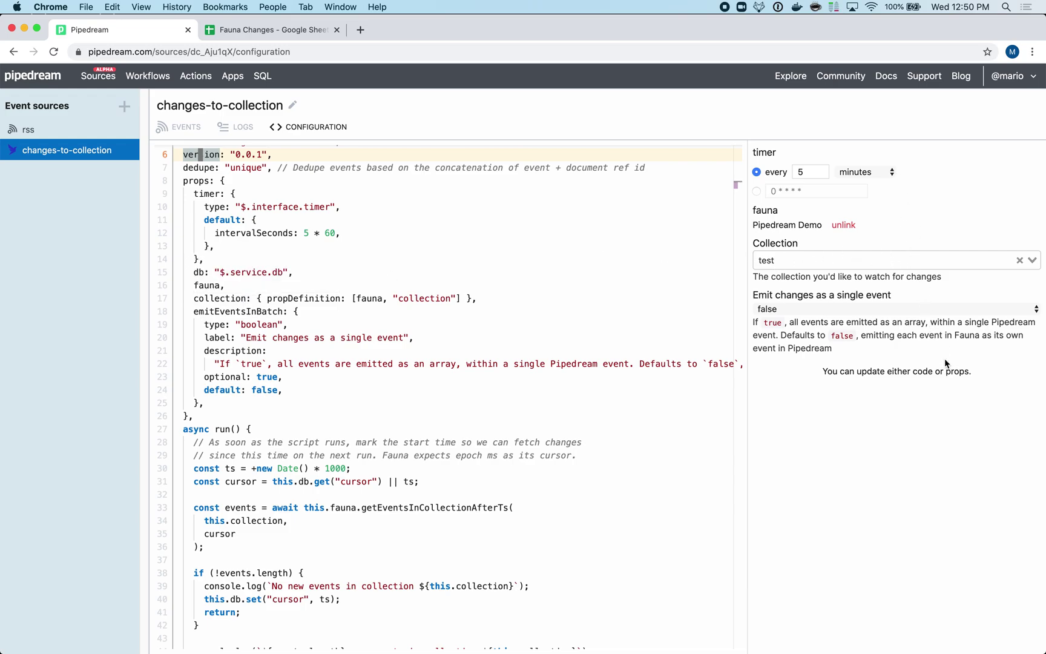
{"action": "scroll", "coordinate": [453, 437], "scroll_direction": "down", "scroll_amount": 3}
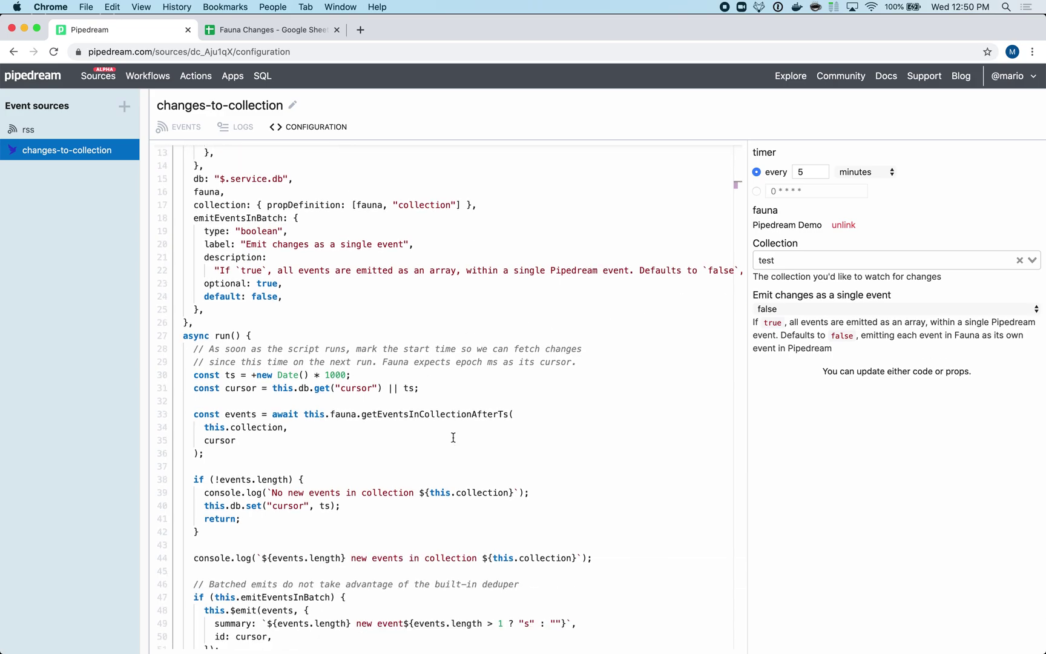
{"action": "left_click", "coordinate": [221, 336]}
{"action": "scroll", "coordinate": [266, 370], "scroll_direction": "down", "scroll_amount": 3}
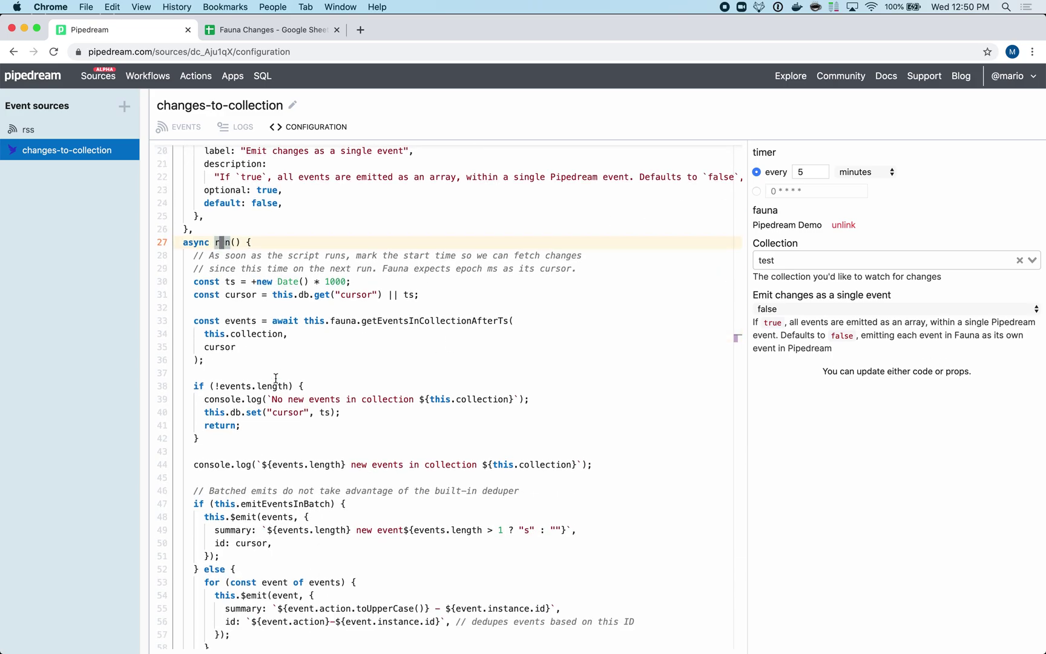
{"action": "scroll", "coordinate": [285, 361], "scroll_direction": "down", "scroll_amount": 2}
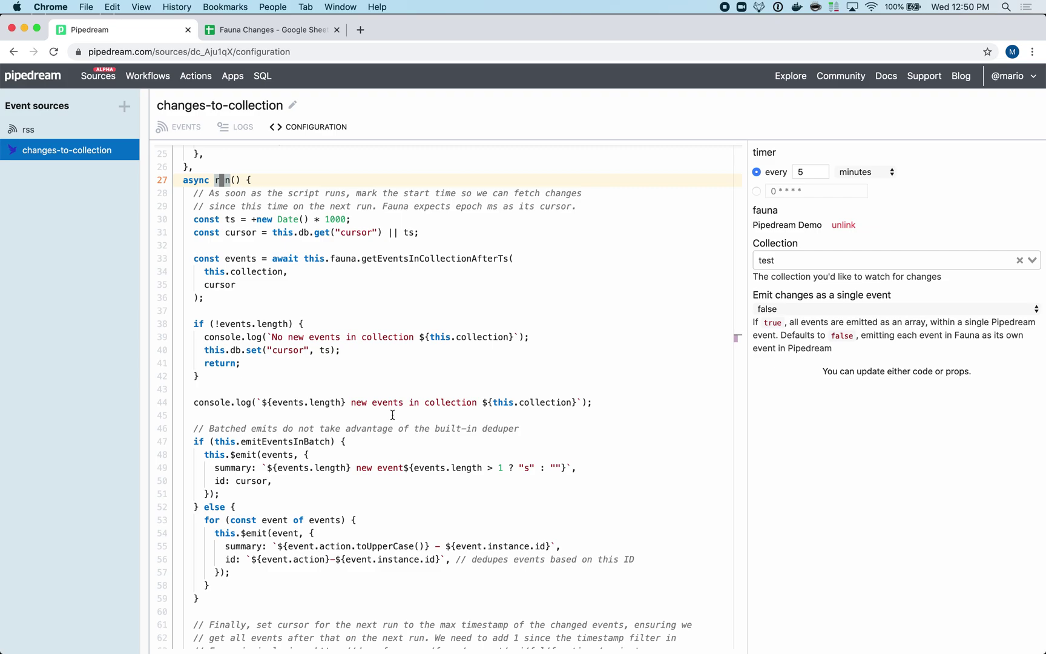
{"action": "scroll", "coordinate": [348, 363], "scroll_direction": "down", "scroll_amount": 2}
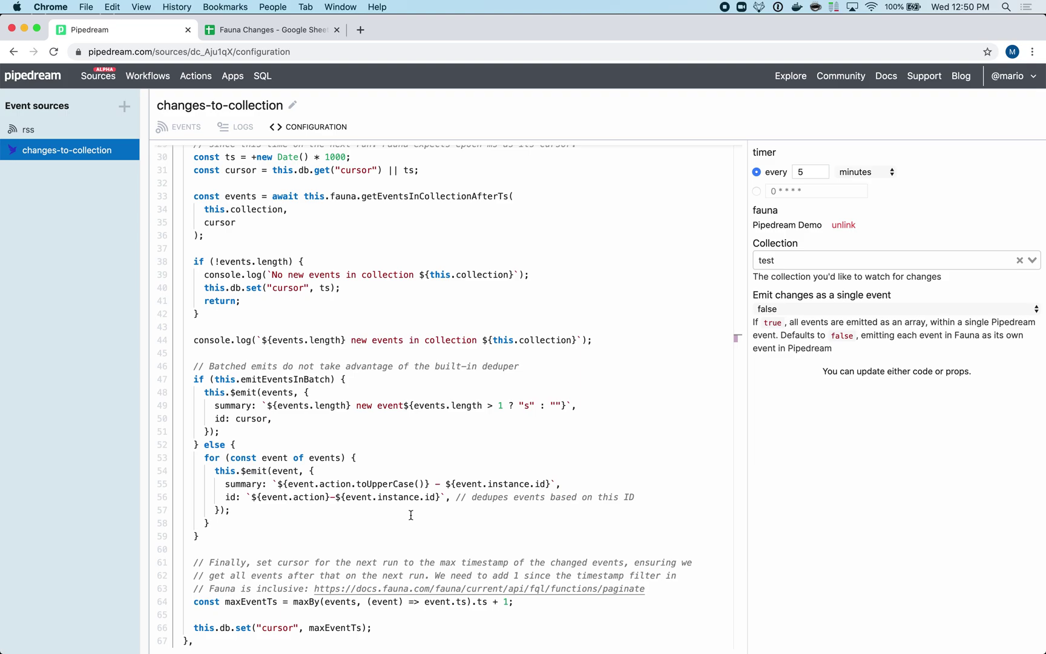
{"action": "scroll", "coordinate": [411, 515], "scroll_direction": "up", "scroll_amount": 6}
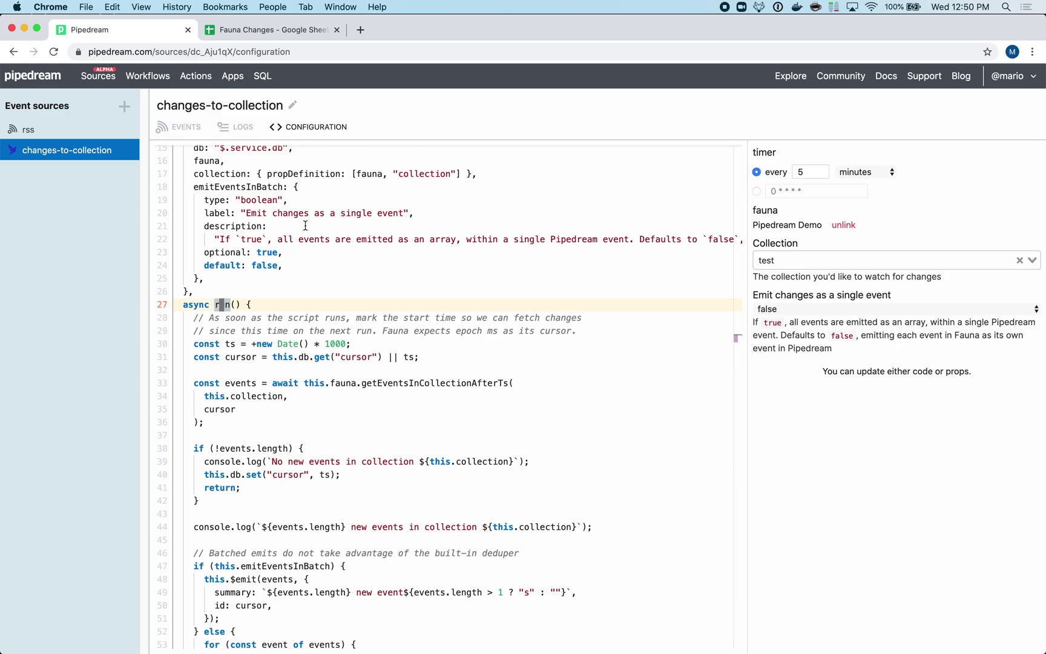
- Open github.com in a new browser tab
{"action": "key", "text": "super+t"}
{"action": "type", "text": "github"}
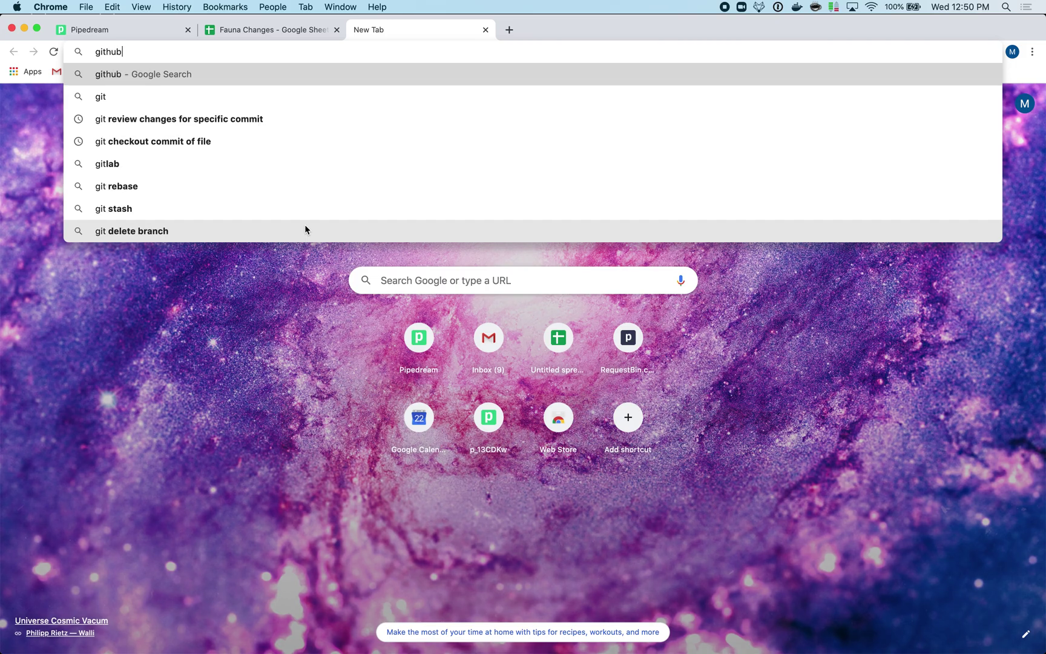
{"action": "type", "text": ".com"}
{"action": "key", "text": "Return"}
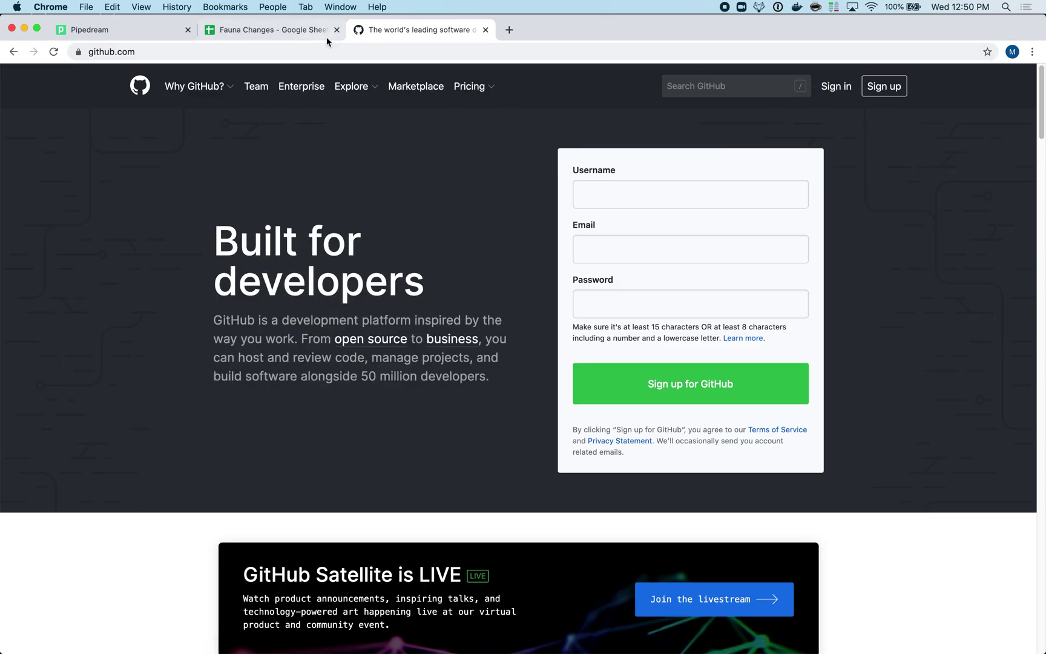
- Search the web for "pipedream repo github" and open the PipedreamHQ/pipedream repository
{"action": "left_click", "coordinate": [339, 50]}
{"action": "type", "text": "pipedre"}
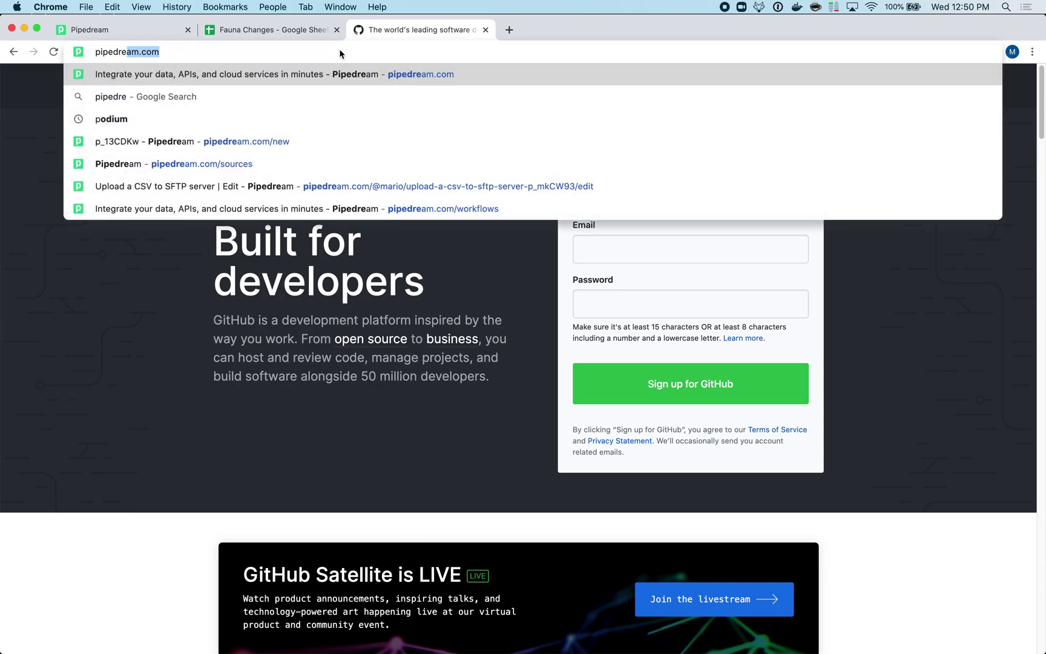
{"action": "type", "text": "am repo github"}
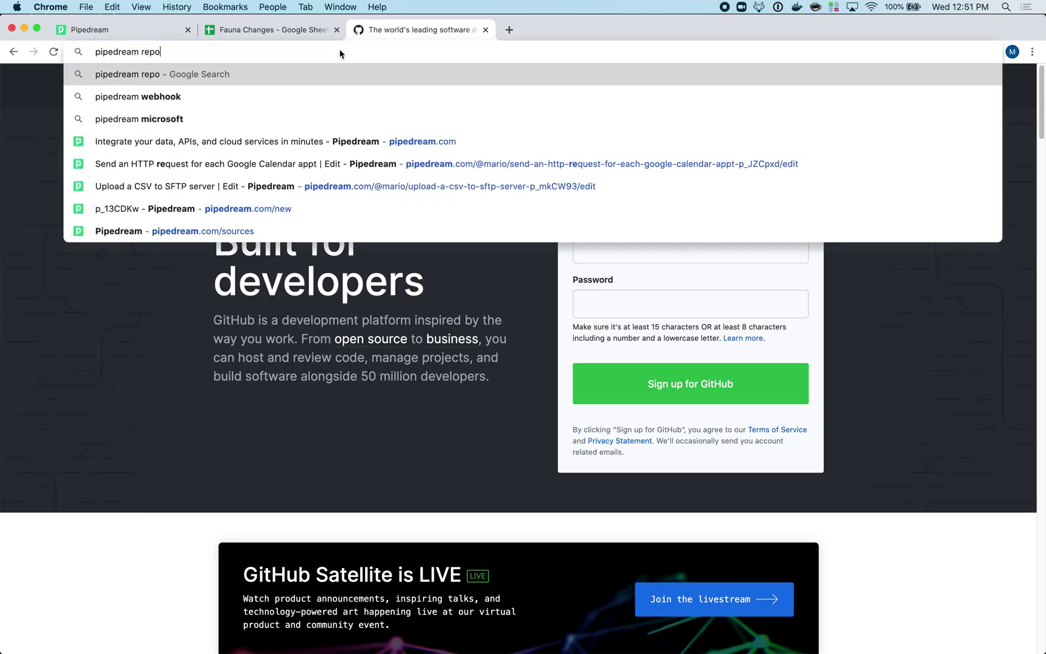
{"action": "key", "text": "Return"}
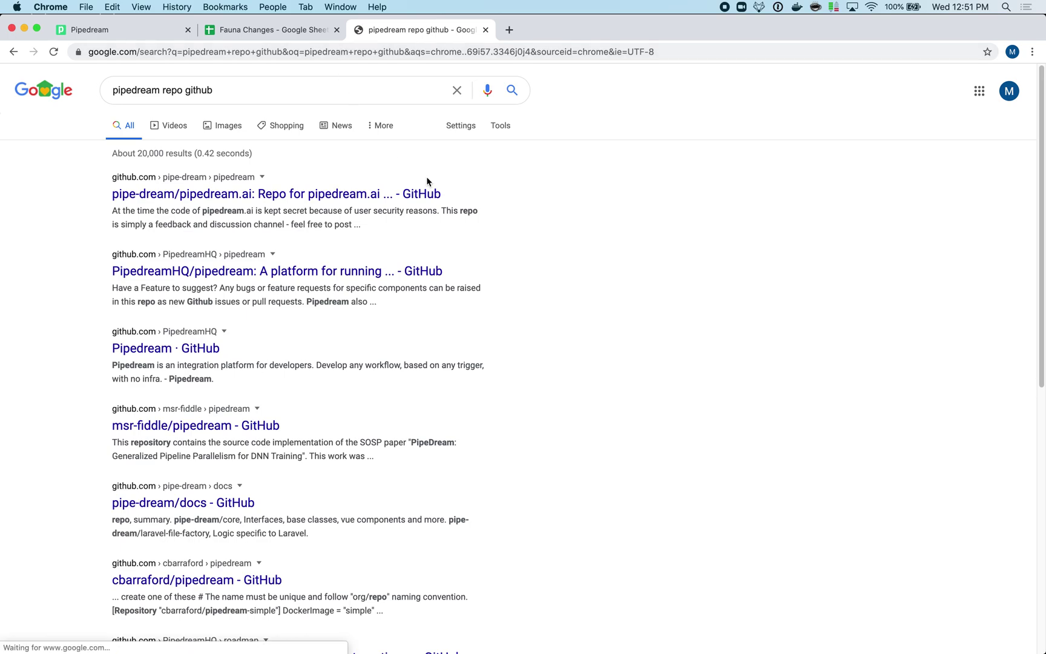
{"action": "left_click", "coordinate": [224, 274]}
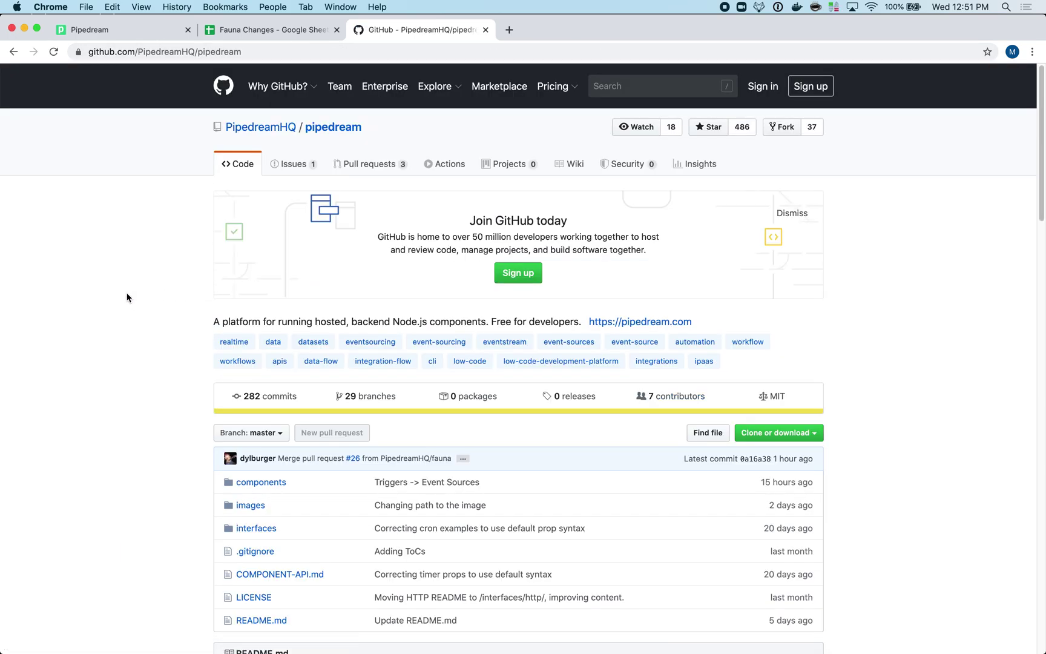
{"action": "scroll", "coordinate": [145, 321], "scroll_direction": "down", "scroll_amount": 1}
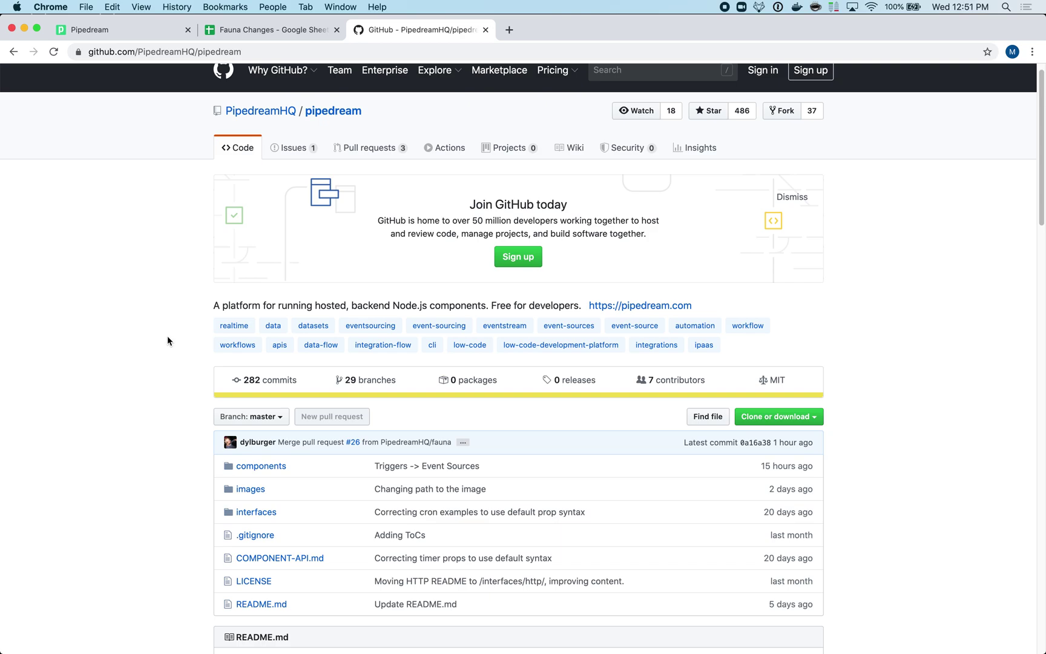
- Look at Pipedream's component list for a new event source, and open the repository's components/faunadb folder on GitHub
{"action": "left_click", "coordinate": [155, 30]}
{"action": "left_click", "coordinate": [127, 107]}
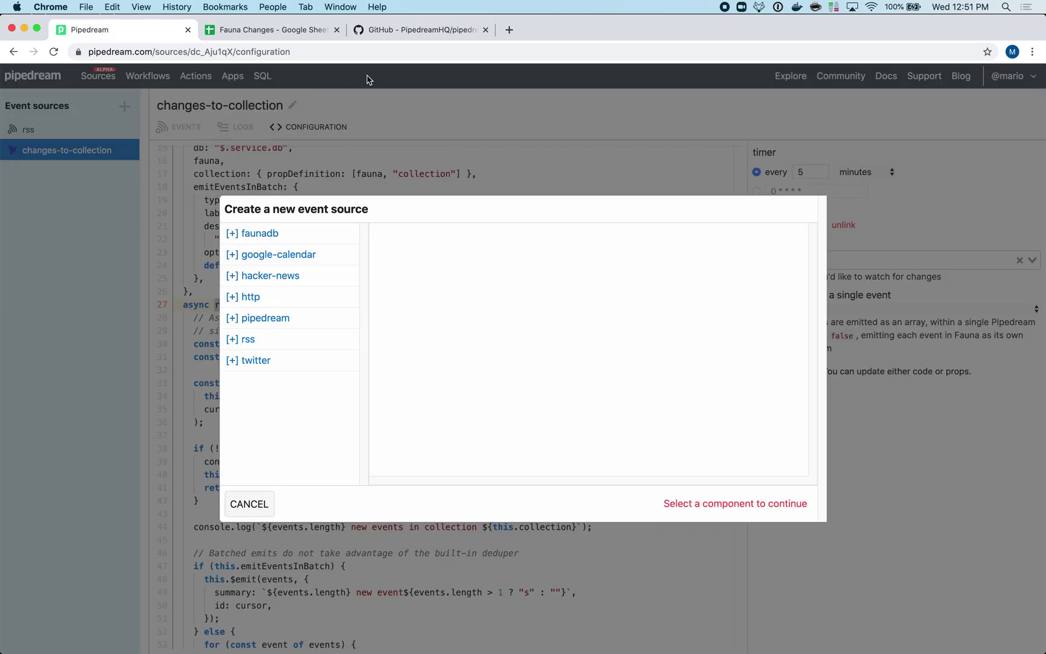
{"action": "left_click", "coordinate": [408, 30]}
{"action": "scroll", "coordinate": [206, 460], "scroll_direction": "down", "scroll_amount": 3}
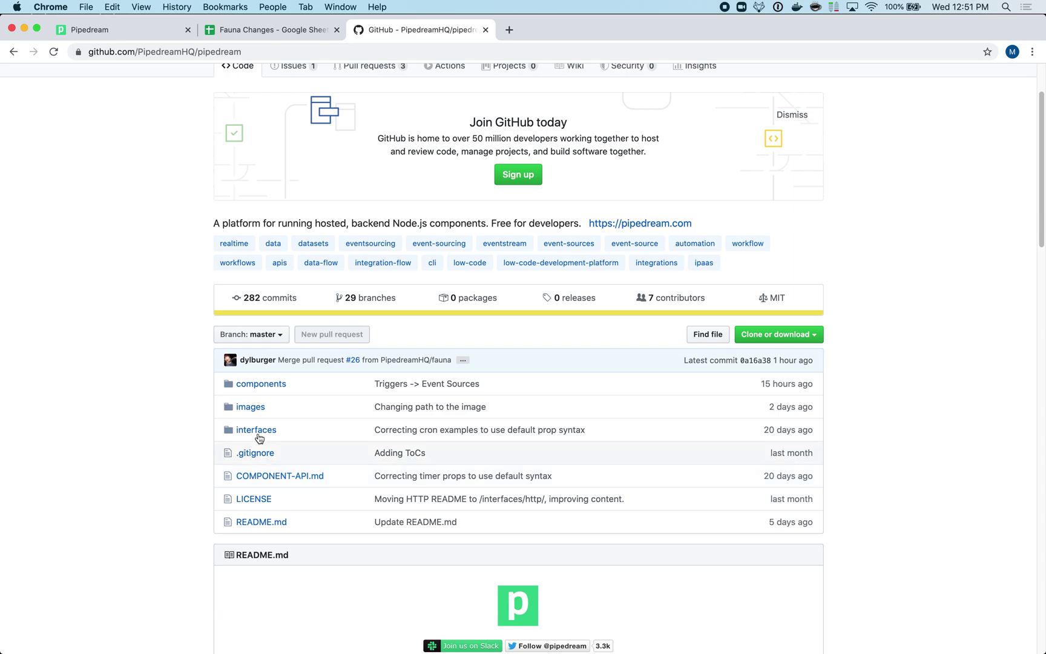
{"action": "left_click", "coordinate": [261, 384]}
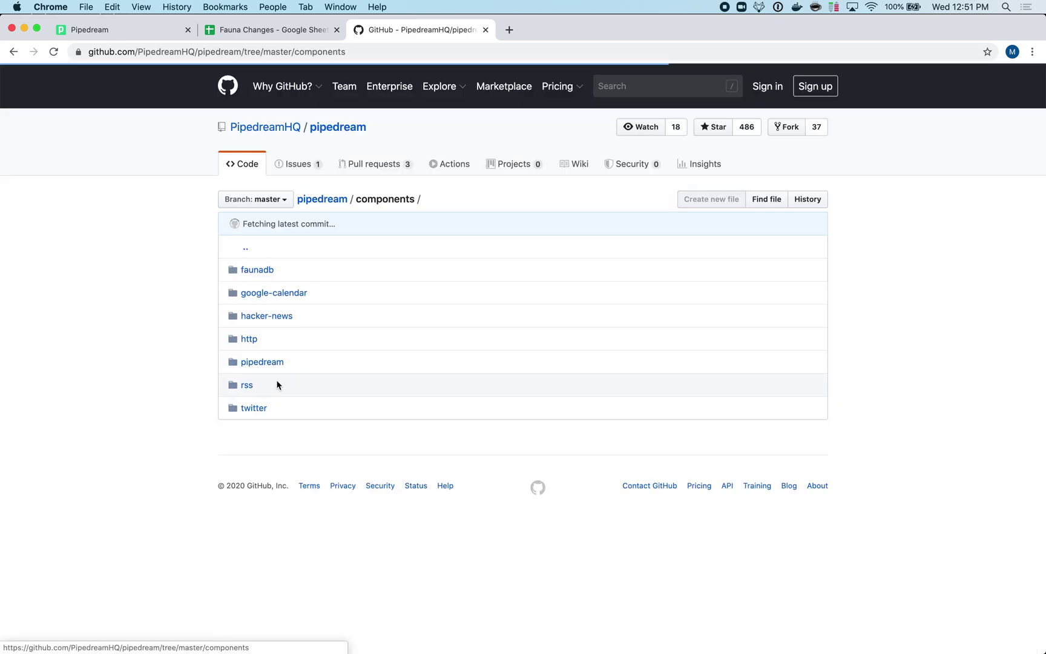
{"action": "left_click", "coordinate": [259, 270]}
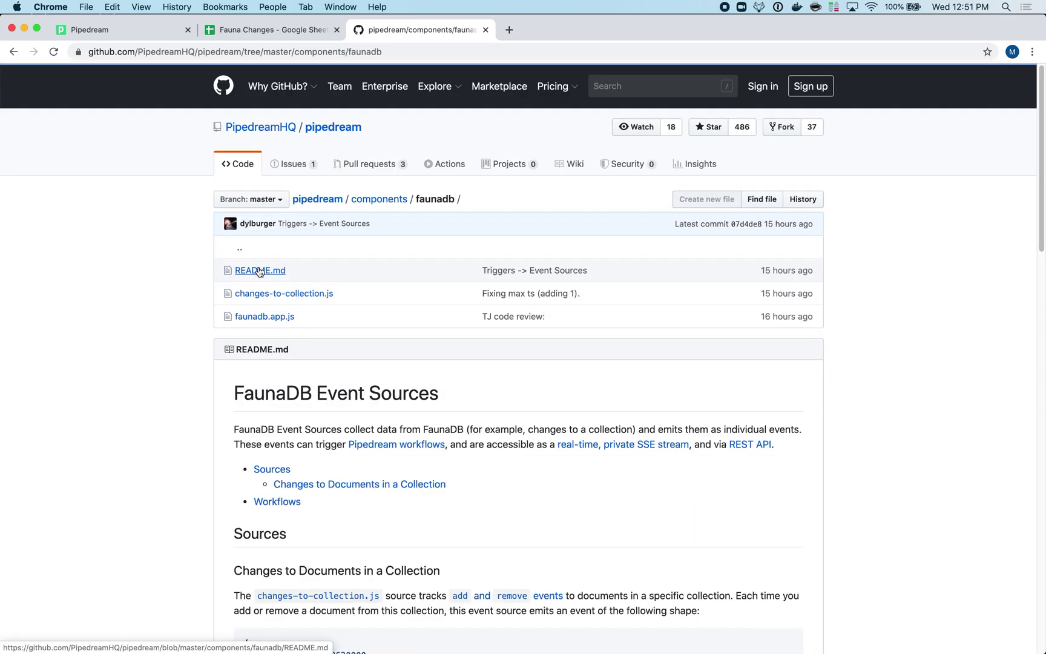
- Read the FaunaDB Event Sources README, from the emitted event shapes through to the Workflows list
{"action": "scroll", "coordinate": [144, 308], "scroll_direction": "down", "scroll_amount": 1}
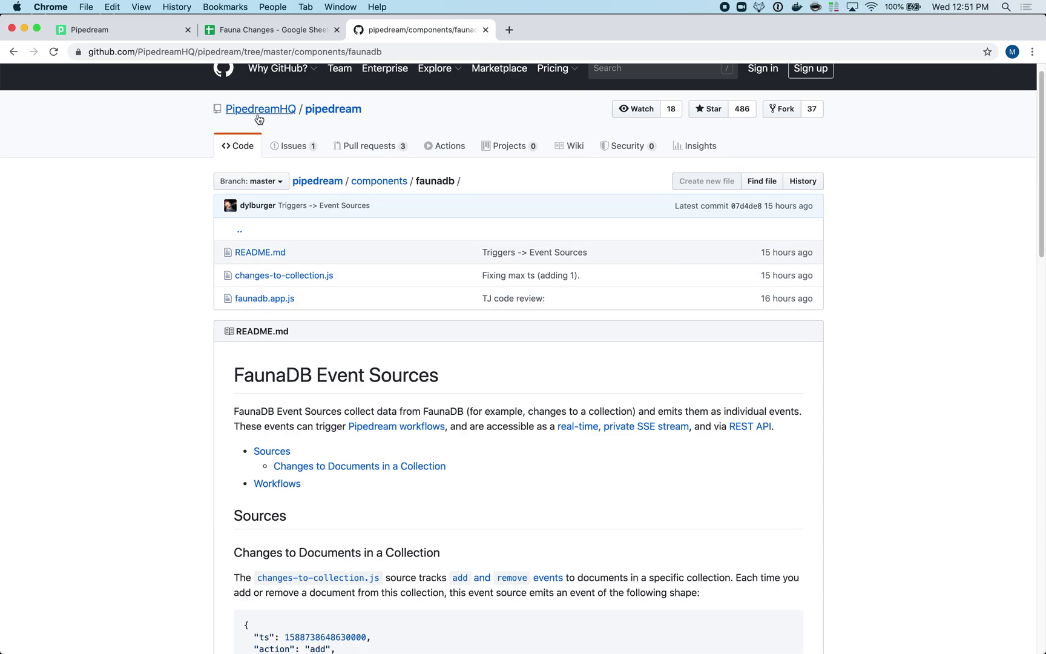
{"action": "scroll", "coordinate": [136, 312], "scroll_direction": "down", "scroll_amount": 3}
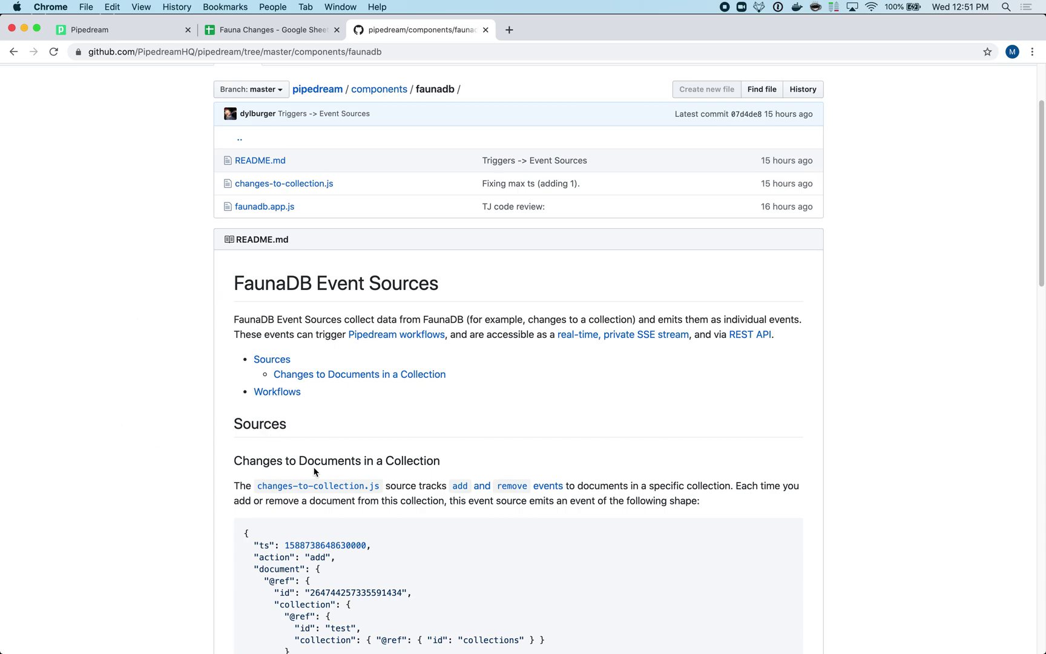
{"action": "scroll", "coordinate": [152, 458], "scroll_direction": "down", "scroll_amount": 2}
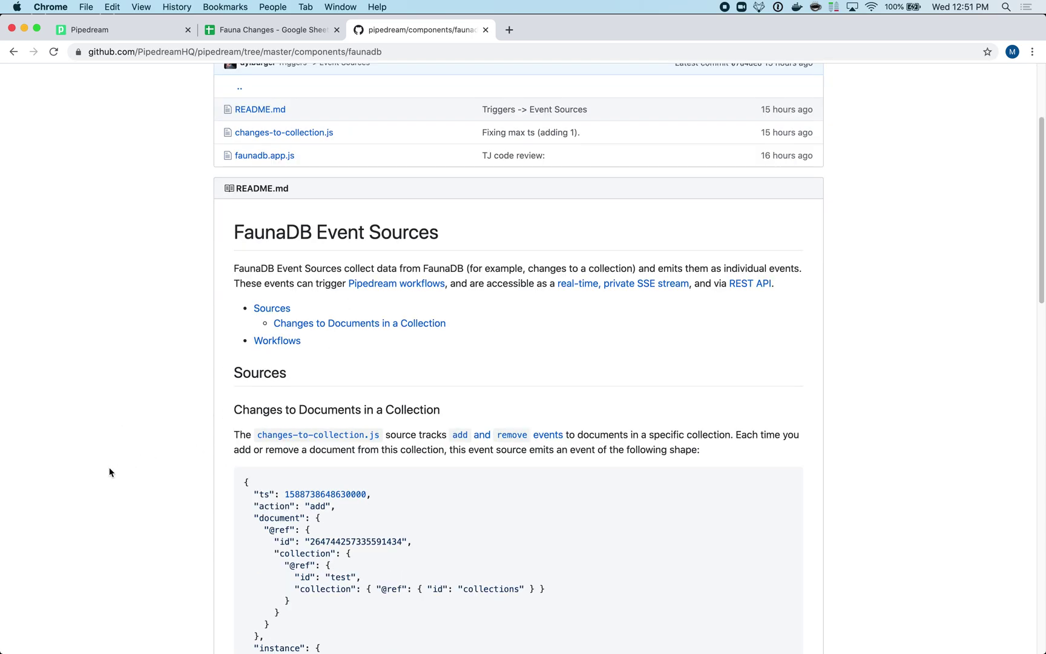
{"action": "scroll", "coordinate": [109, 468], "scroll_direction": "down", "scroll_amount": 6}
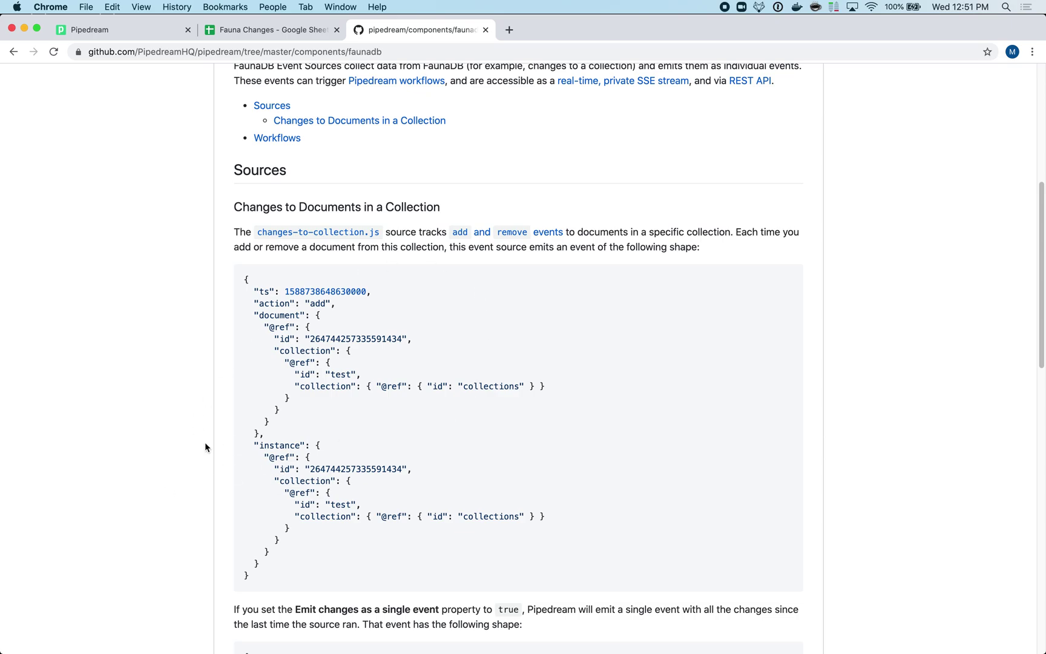
{"action": "scroll", "coordinate": [194, 446], "scroll_direction": "down", "scroll_amount": 20}
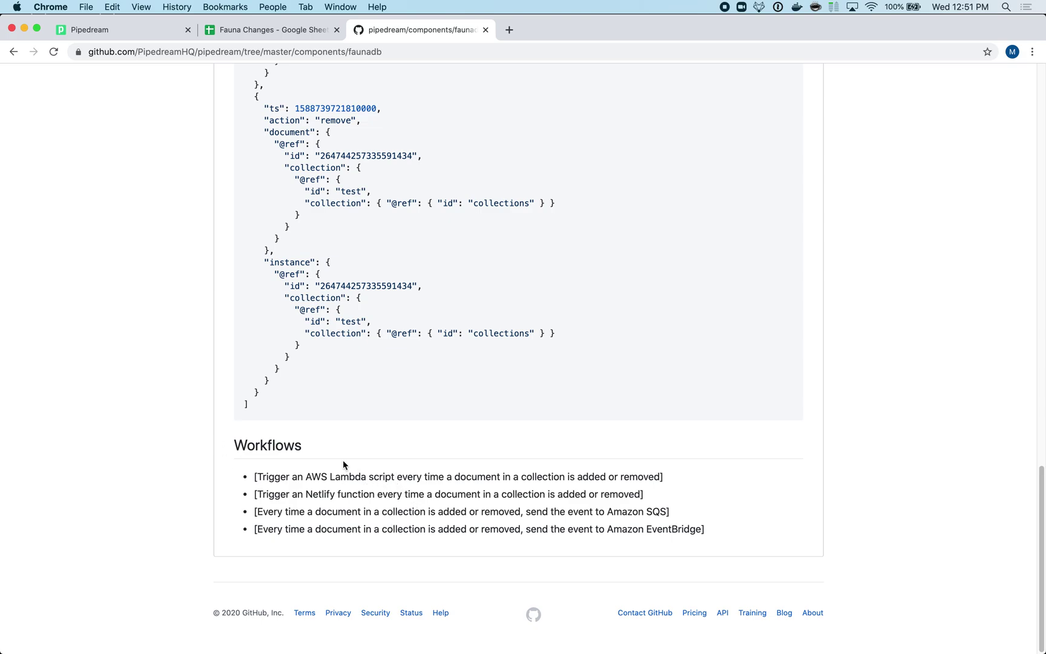
- Return to Pipedream, cancel the new event source and open the p_MOCrRj workflow for editing
{"action": "left_click", "coordinate": [151, 29]}
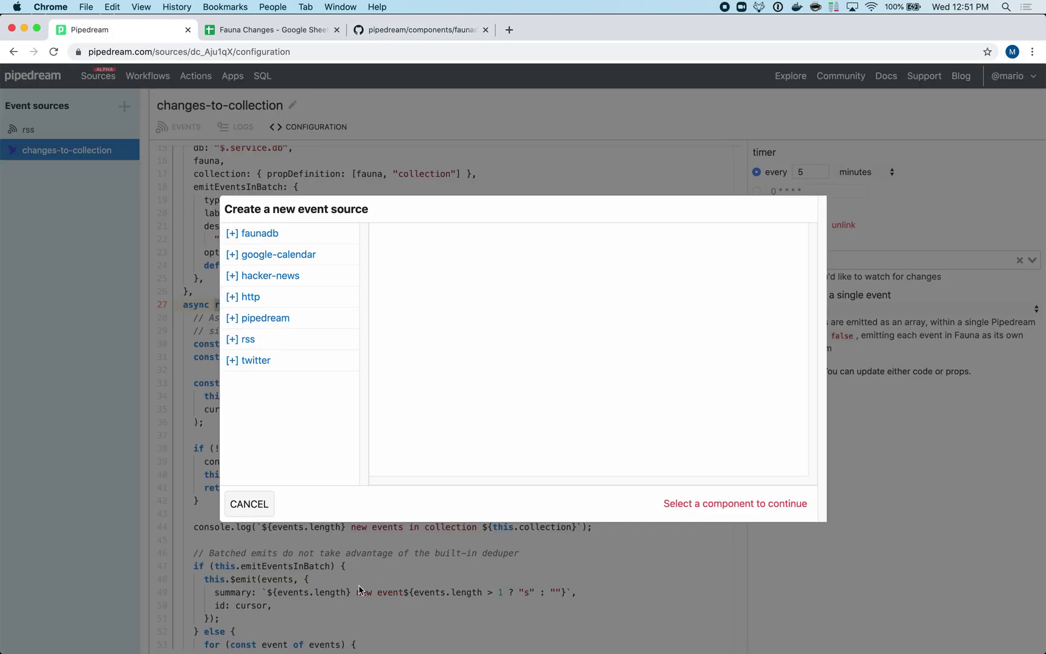
{"action": "left_click", "coordinate": [249, 506]}
{"action": "left_click", "coordinate": [151, 77]}
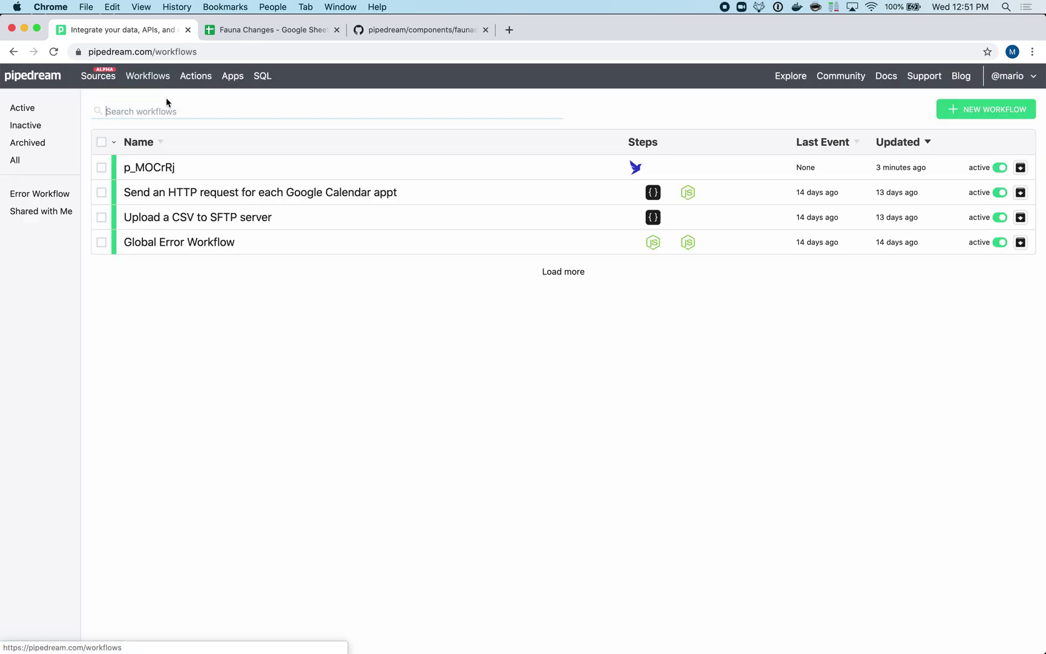
{"action": "left_click", "coordinate": [197, 159]}
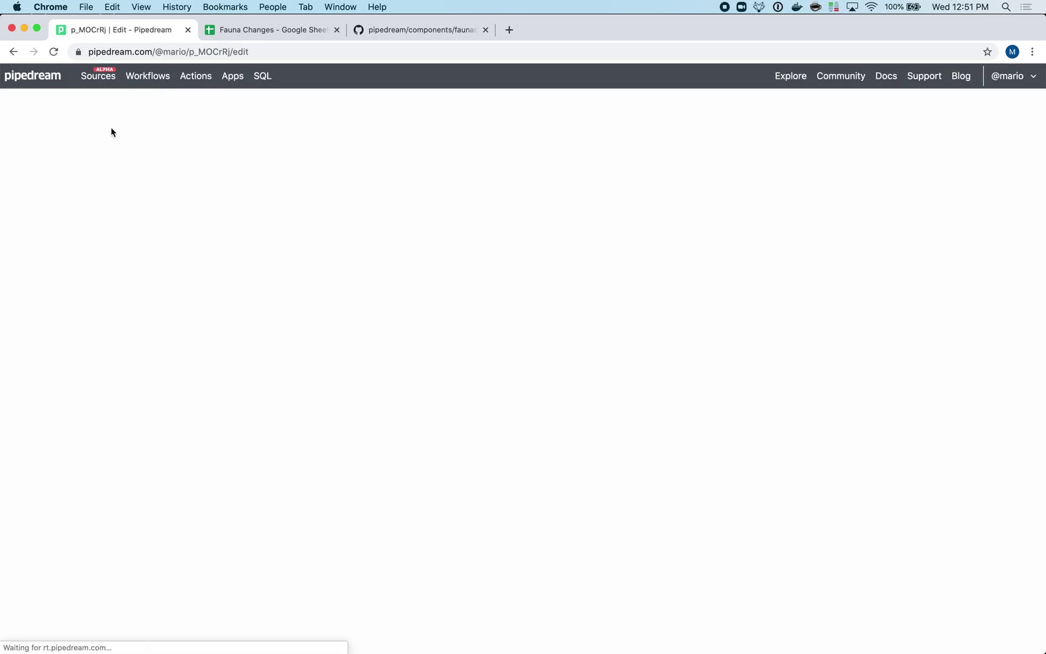
- Title the workflow "Fauna -> Google Sheets" and deploy it
{"action": "left_click", "coordinate": [70, 105]}
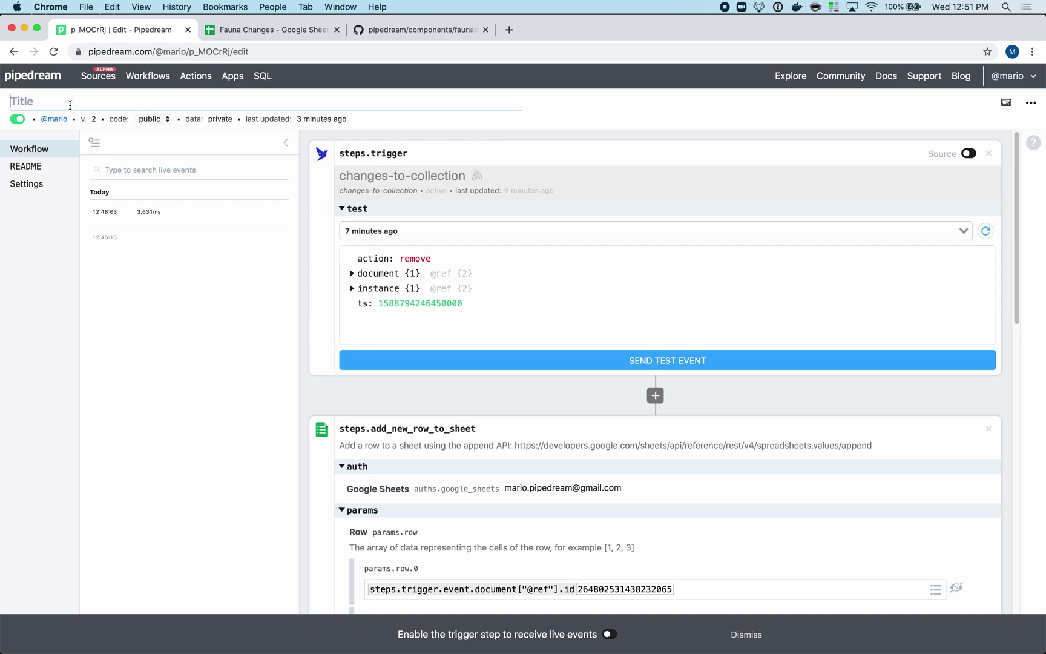
{"action": "type", "text": "Fauna ->"}
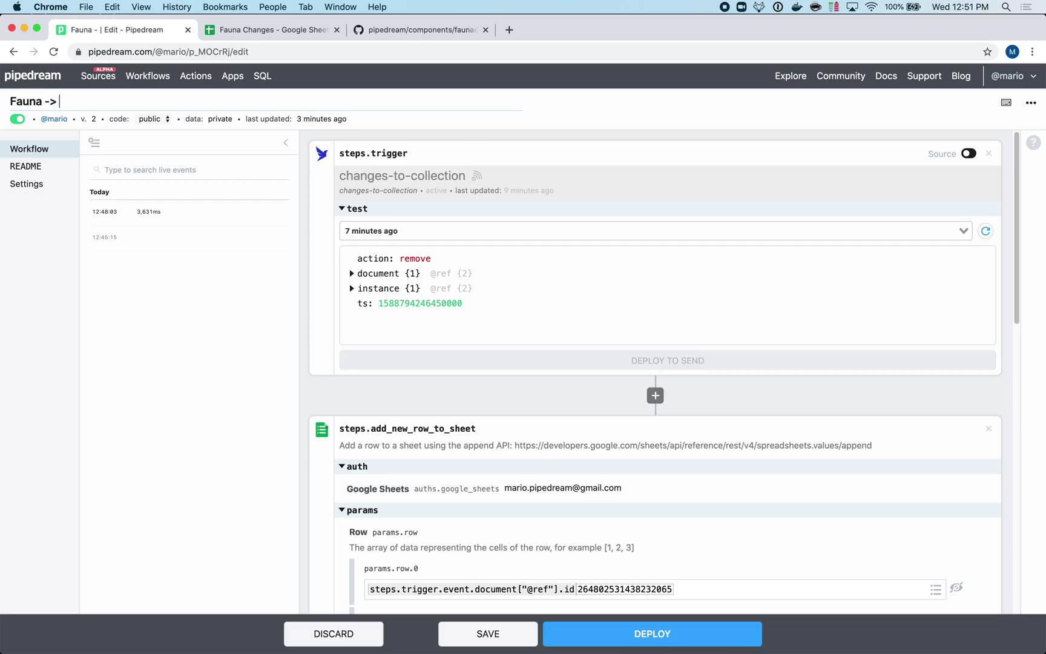
{"action": "type", "text": " Google SHeets"}
{"action": "key", "text": "BackSpace"}
{"action": "key", "text": "BackSpace"}
{"action": "key", "text": "BackSpace"}
{"action": "key", "text": "BackSpace"}
{"action": "key", "text": "BackSpace"}
{"action": "type", "text": "heets"}
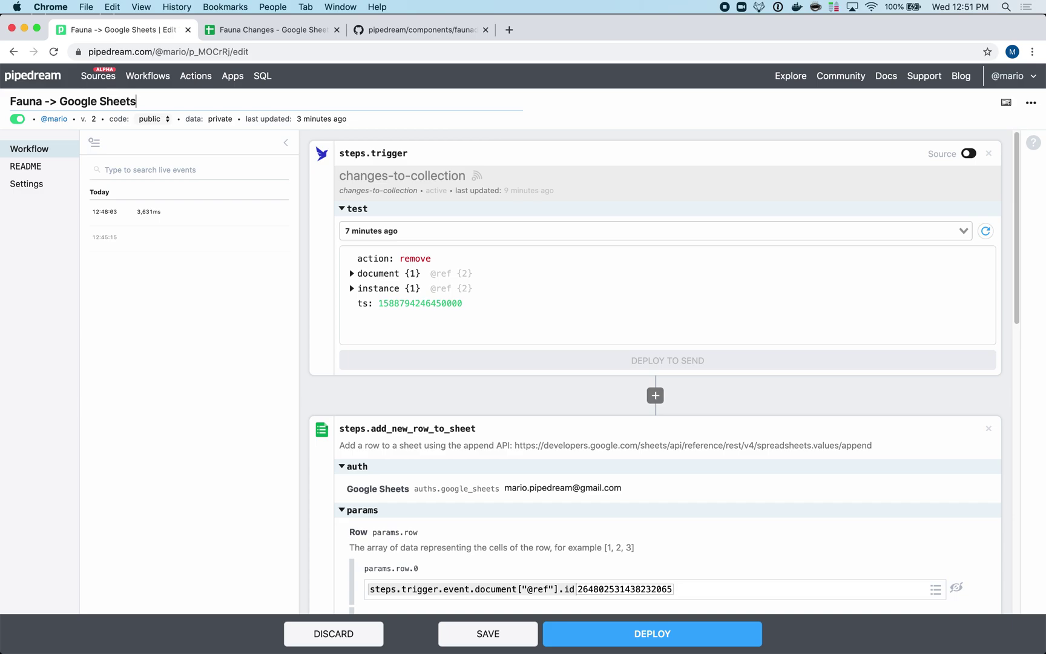
{"action": "left_click", "coordinate": [678, 645]}
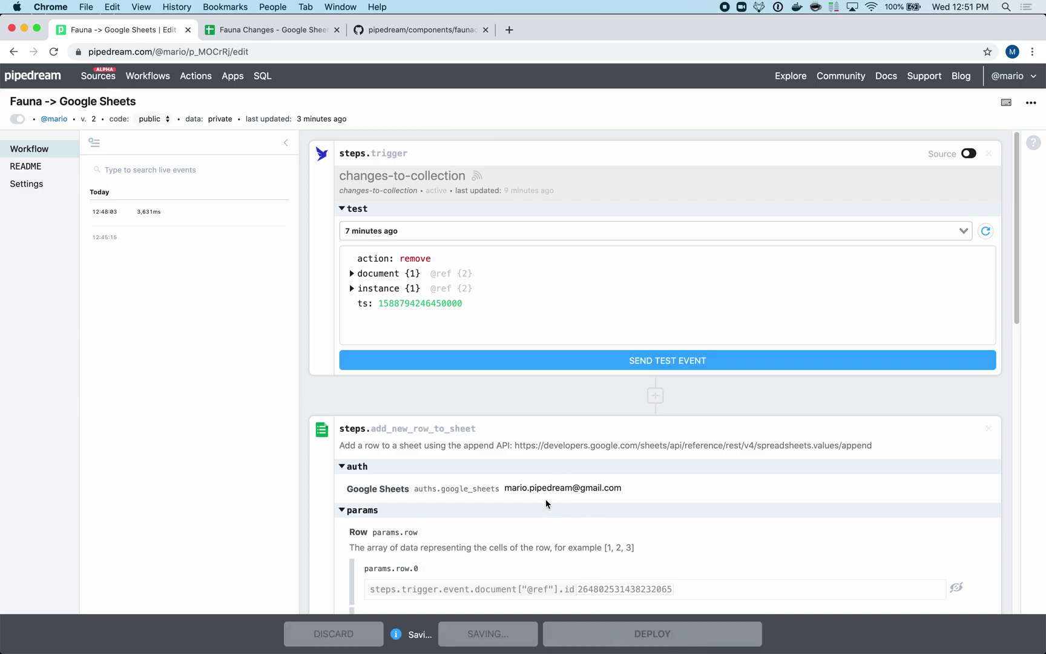
- Check the workflow's code visibility, the privacy of the add_new_row_to_sheet row and spreadsheet parameters, and the workflow's URL
{"action": "left_click", "coordinate": [155, 119]}
{"action": "left_click", "coordinate": [172, 101]}
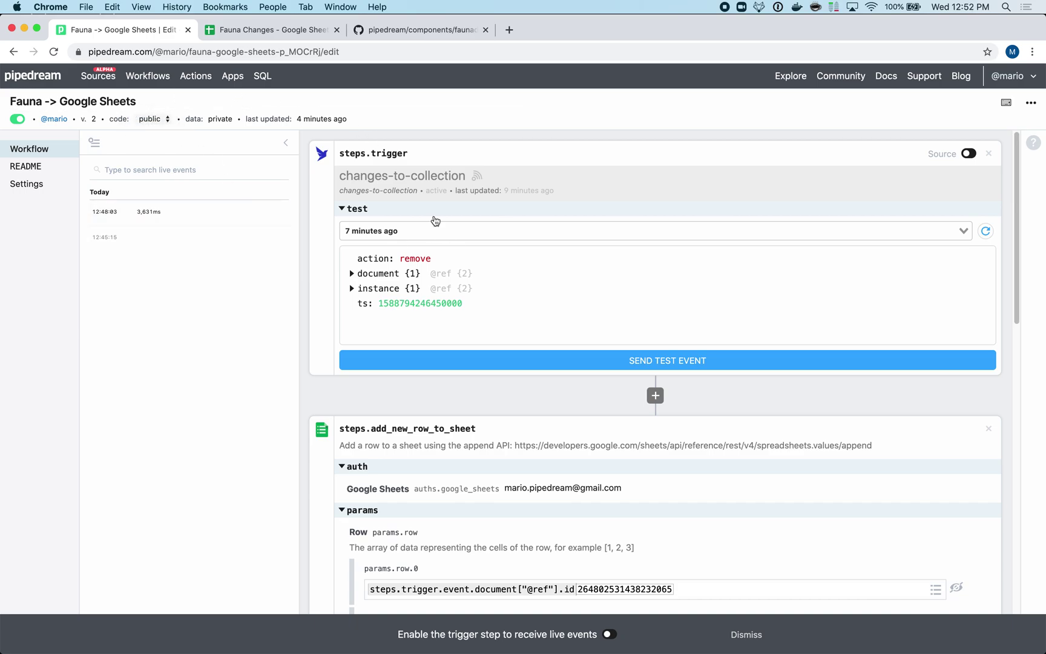
{"action": "scroll", "coordinate": [541, 467], "scroll_direction": "down", "scroll_amount": 3}
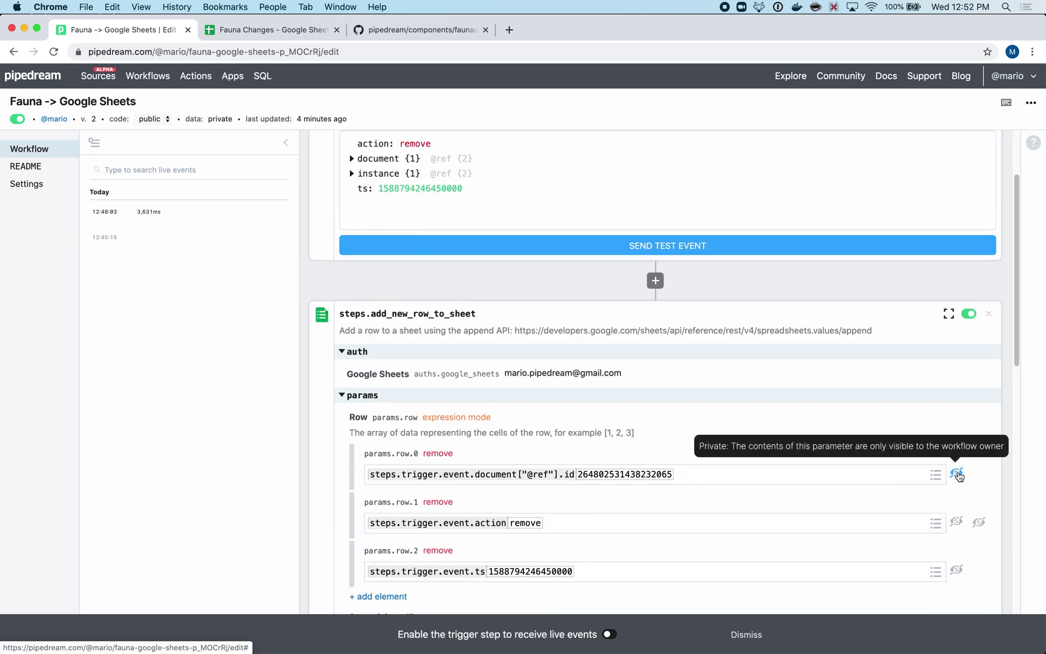
{"action": "scroll", "coordinate": [508, 448], "scroll_direction": "down", "scroll_amount": 2}
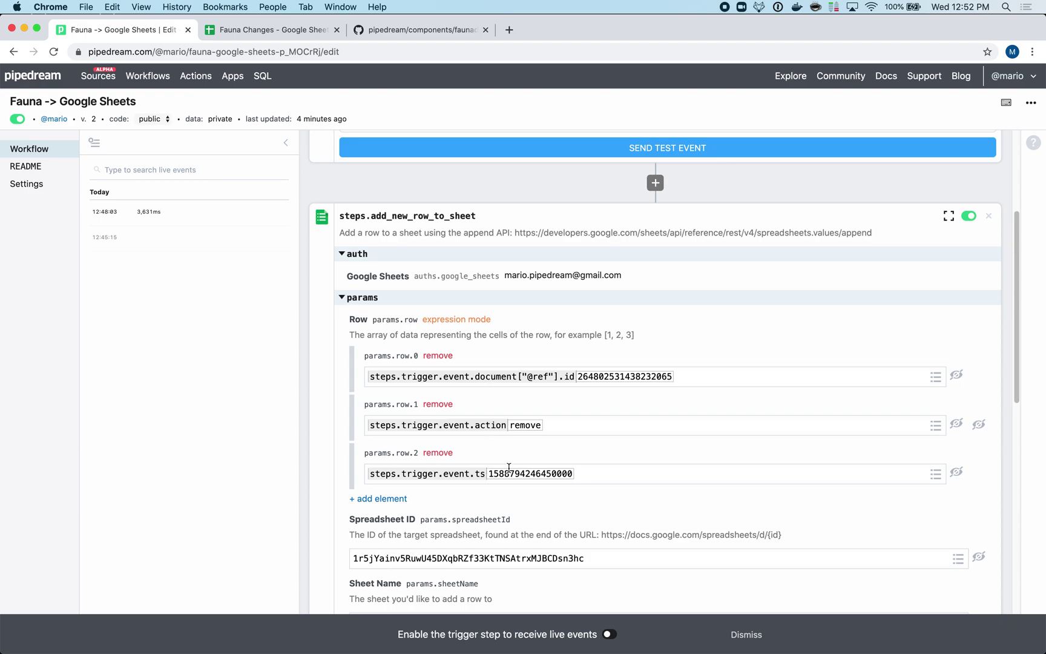
{"action": "scroll", "coordinate": [509, 470], "scroll_direction": "down", "scroll_amount": 2}
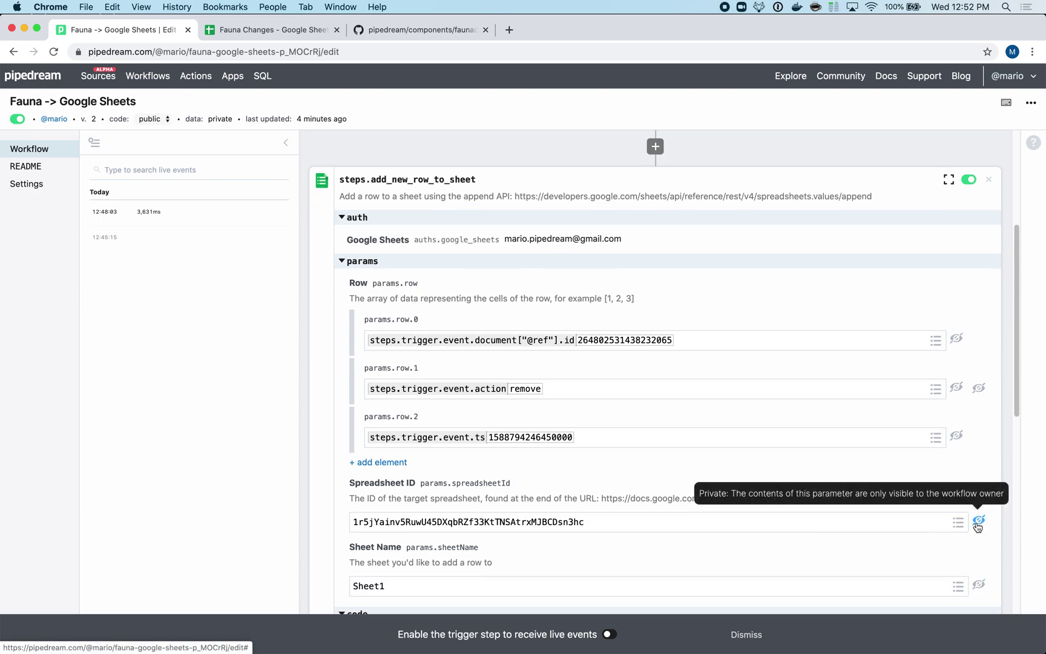
{"action": "scroll", "coordinate": [626, 499], "scroll_direction": "up", "scroll_amount": 1}
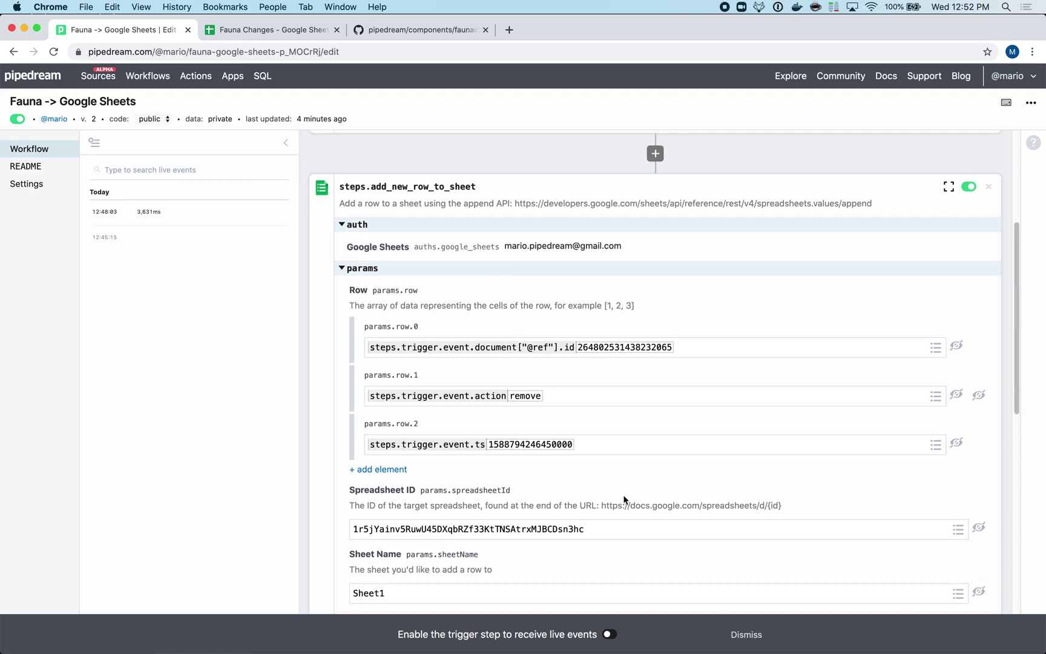
{"action": "left_click", "coordinate": [234, 53]}
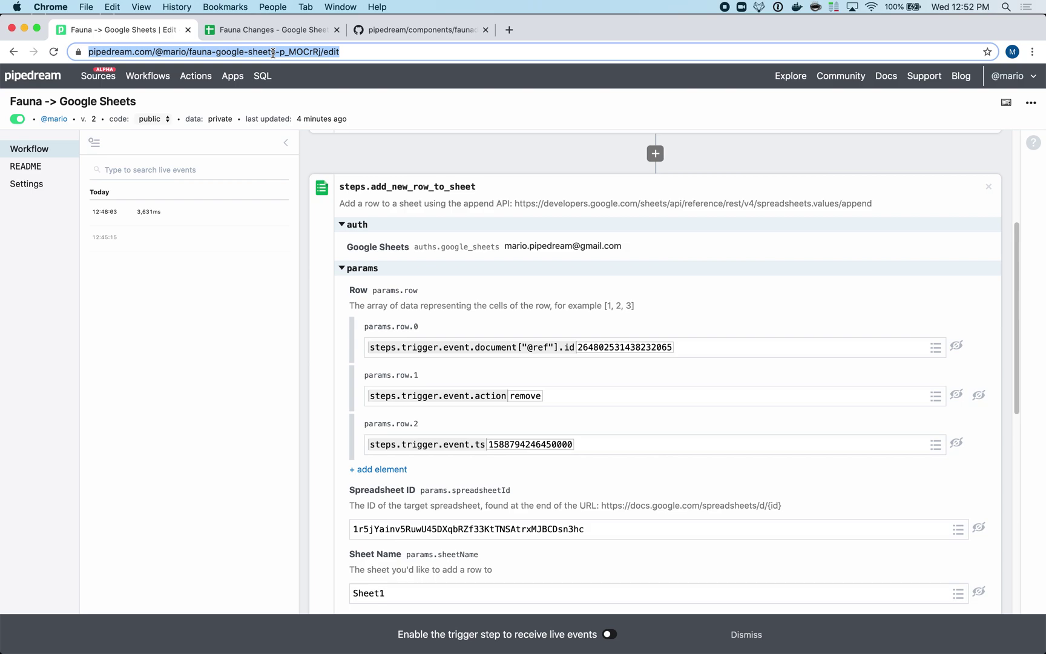
- Review the workflow's trigger and add_new_row_to_sheet steps, and open the Pipedream Community page
{"action": "scroll", "coordinate": [471, 172], "scroll_direction": "up", "scroll_amount": 5}
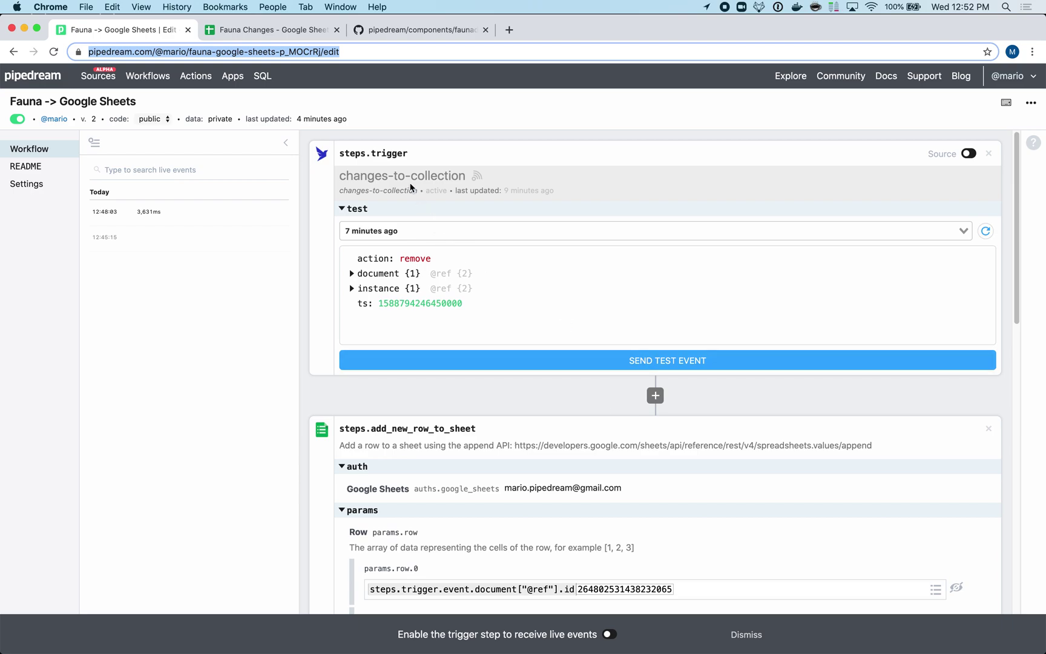
{"action": "scroll", "coordinate": [411, 188], "scroll_direction": "down", "scroll_amount": 3}
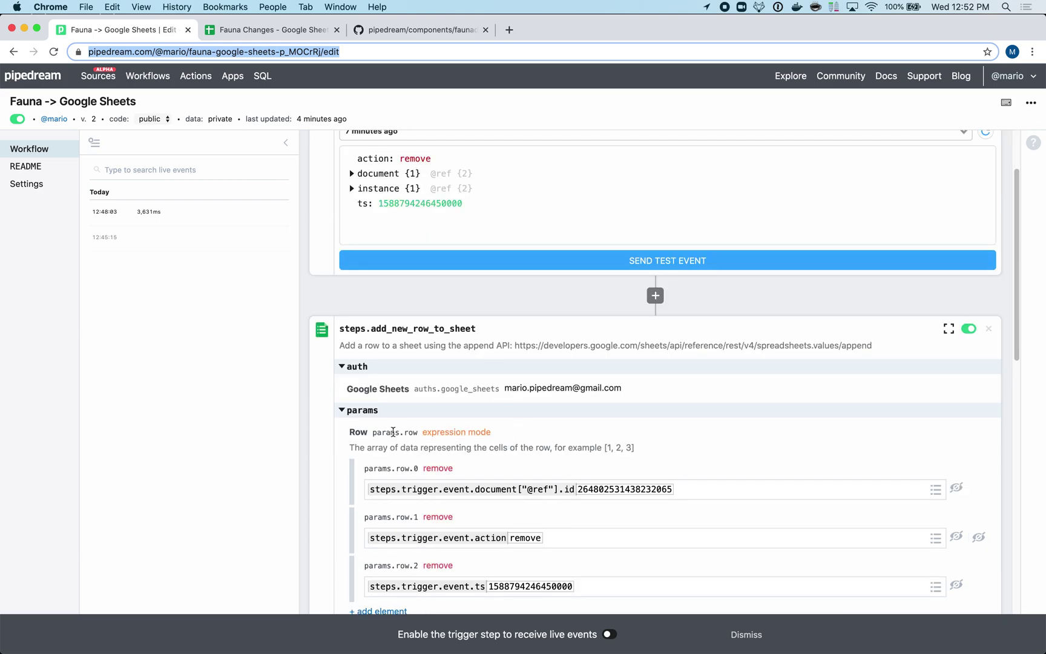
{"action": "scroll", "coordinate": [393, 432], "scroll_direction": "up", "scroll_amount": 3}
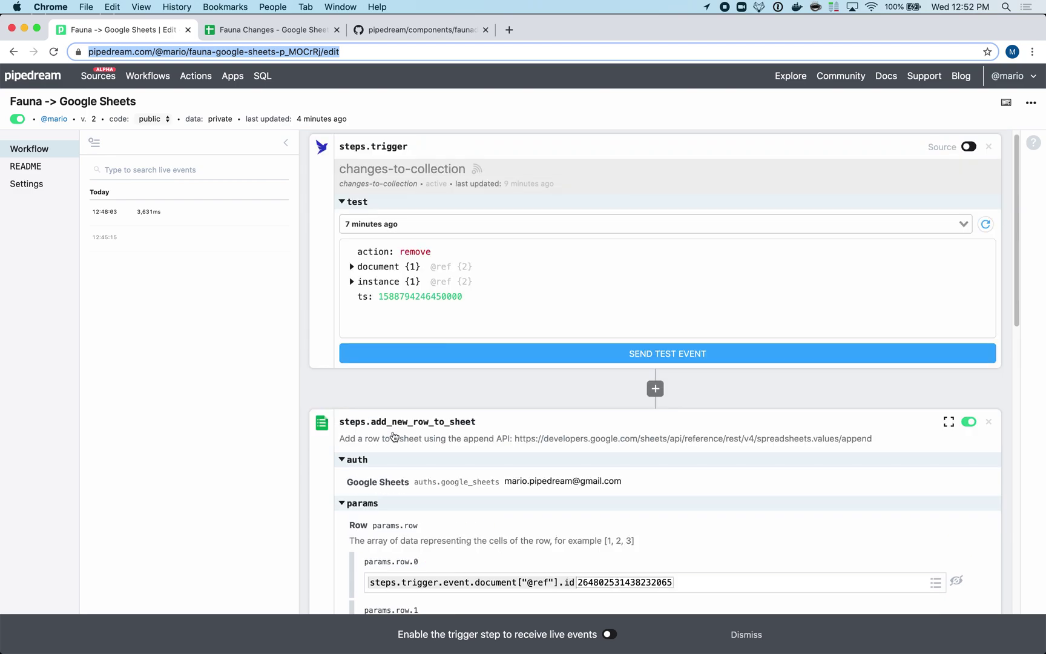
{"action": "left_click", "coordinate": [344, 397]}
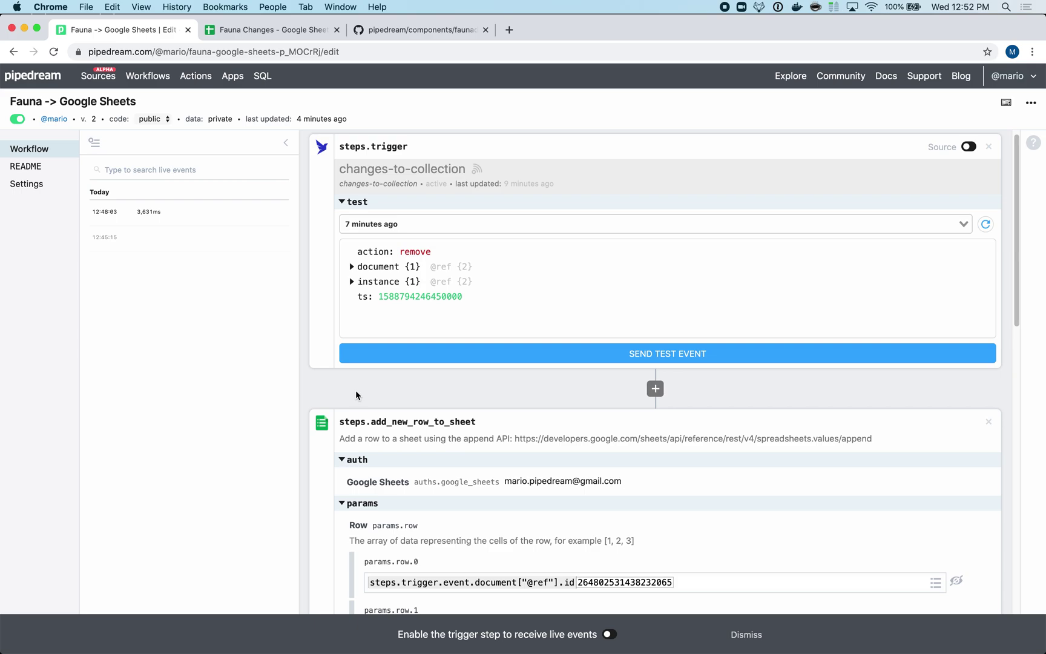
{"action": "left_click", "coordinate": [841, 76]}
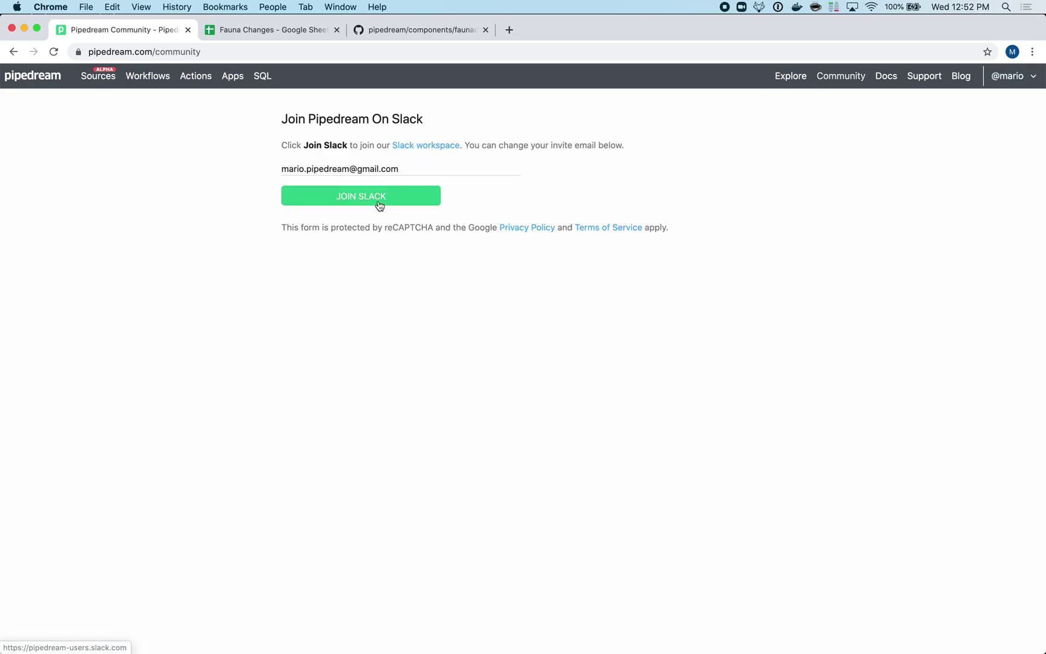